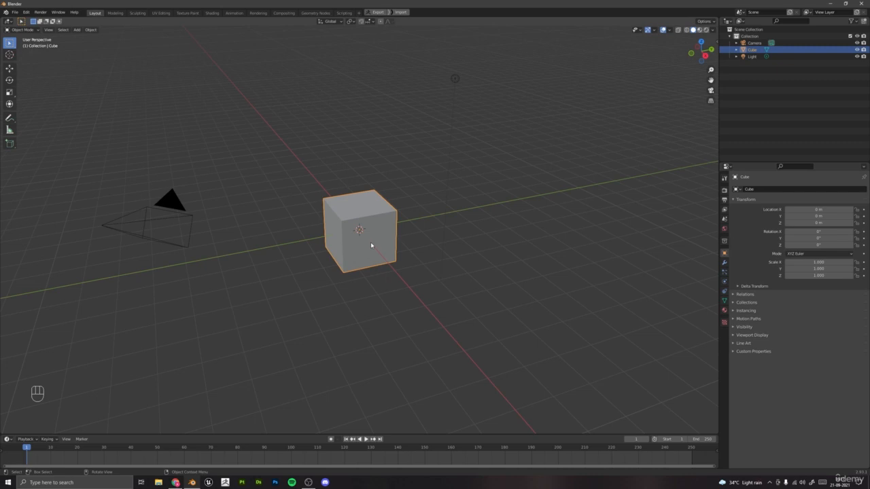
Delete all the default objects from the scene: the camera, the cube and the light.
key(a)
mouse_move(371, 245)
middle_down()
mouse_move(362, 258)
mouse_move(374, 243)
middle_up()
key(Delete)
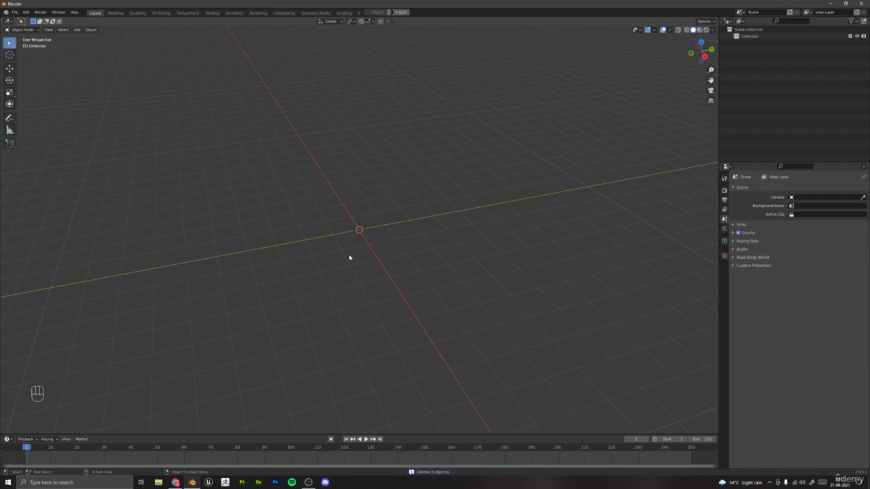
key(shift)
key(shift+d)
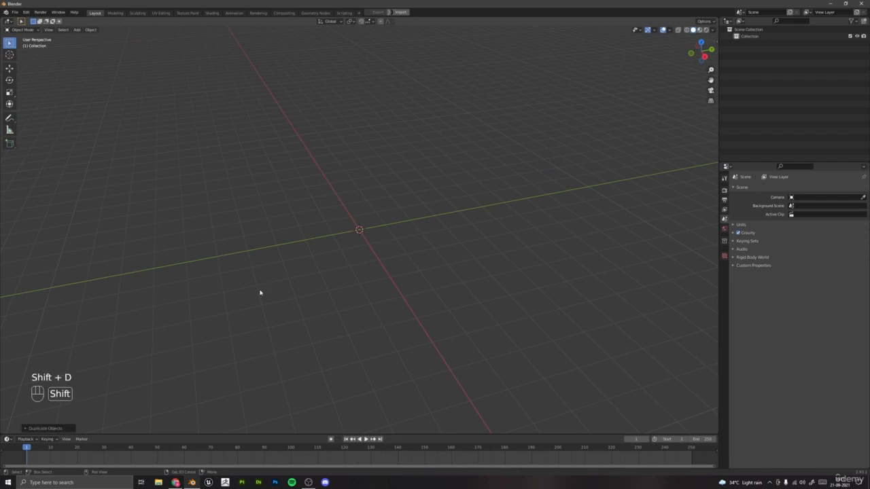
key(shift+c)
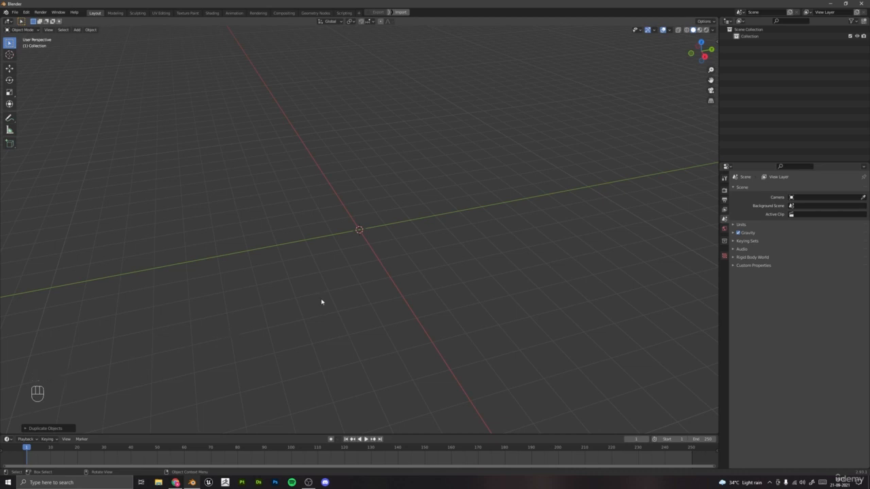
Add a cube mesh at the world origin and leave it unmoved.
mouse_move(379, 272)
middle_down()
mouse_move(369, 257)
mouse_move(376, 265)
middle_up()
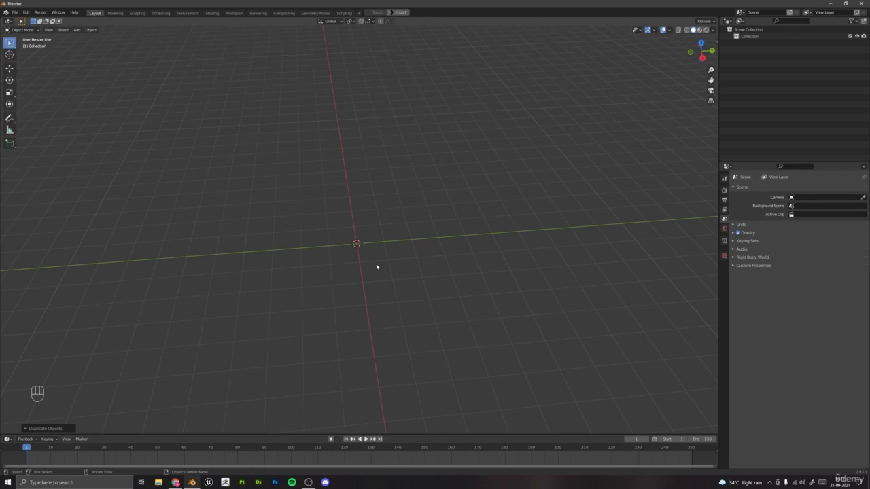
key(KP_7)
shift+middle_drag(376, 267, 373, 286)
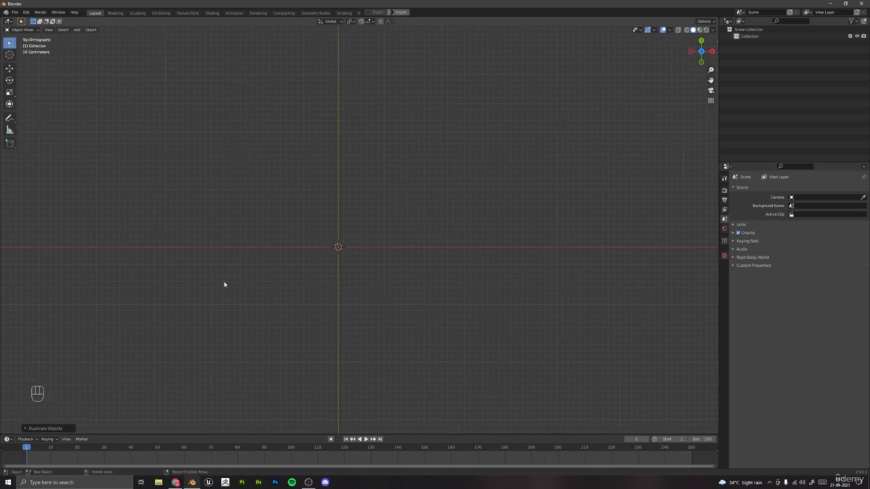
middle_drag(370, 304, 318, 265)
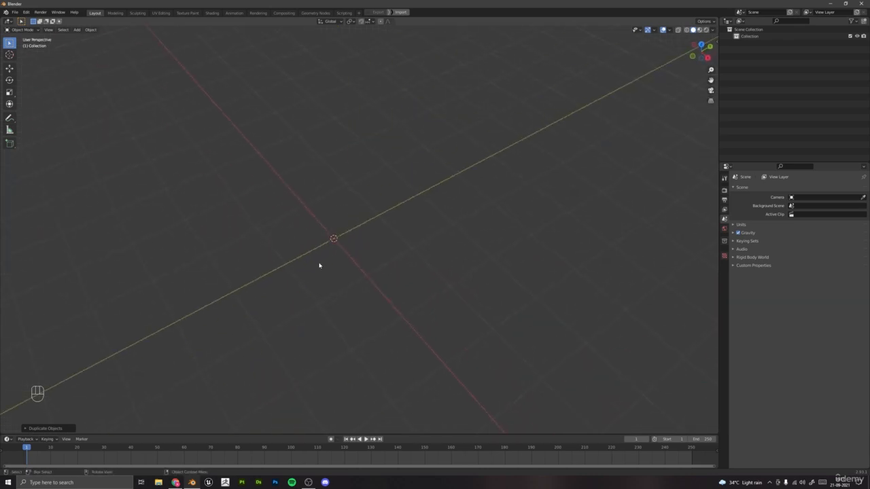
key(shift+a)
mouse_move(306, 178)
click(331, 185)
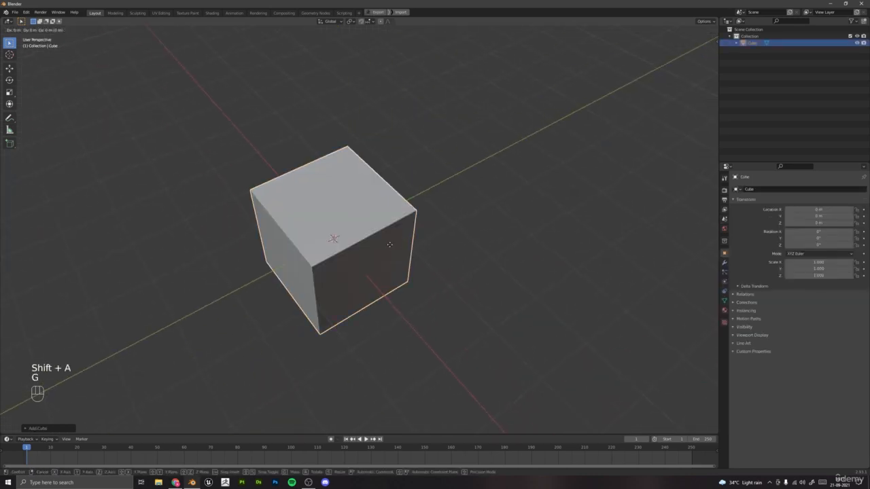
key(g)
key(z)
right_click(364, 226)
middle_drag(363, 227, 384, 228)
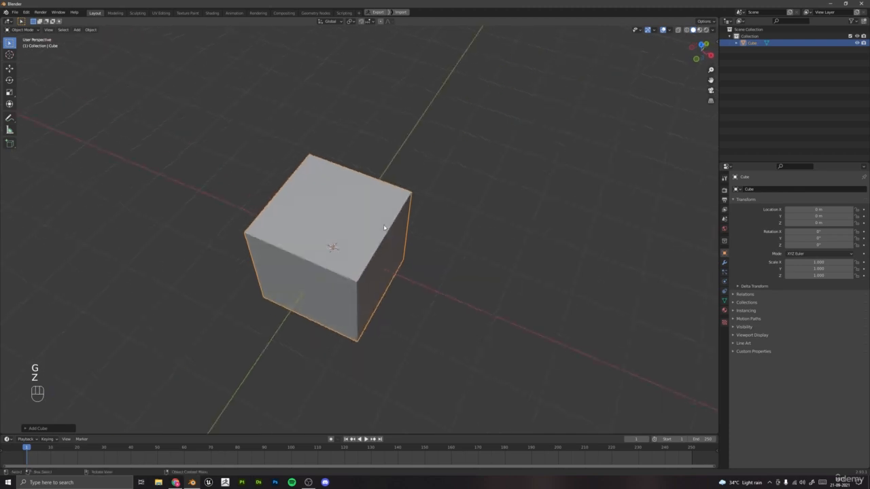
Move three of the cube's top corner vertices inward in top view so its top face becomes smaller, leaving the back-left corner.
key(KP_7)
key(Tab)
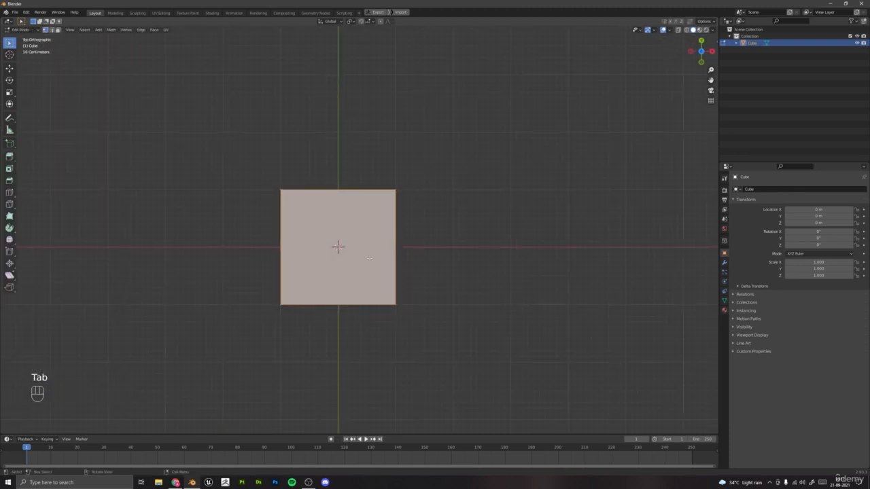
click(393, 191)
key(g)
click(366, 213)
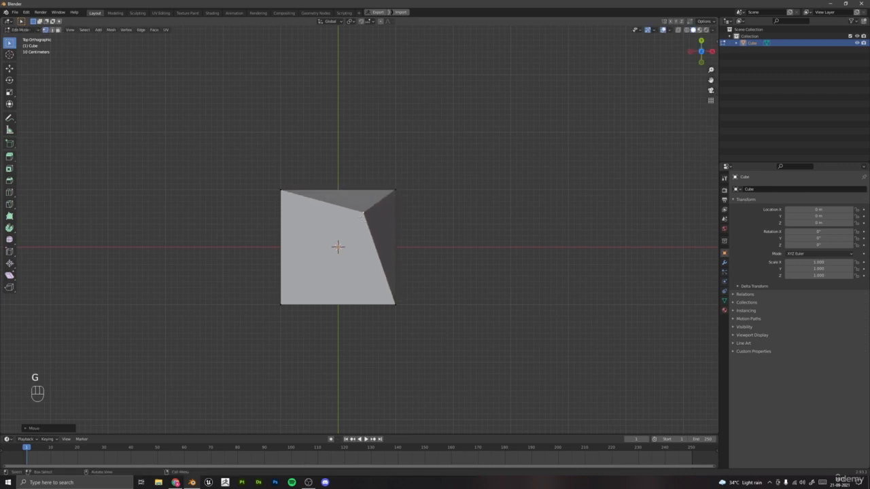
click(393, 303)
key(g)
click(361, 270)
click(283, 303)
key(g)
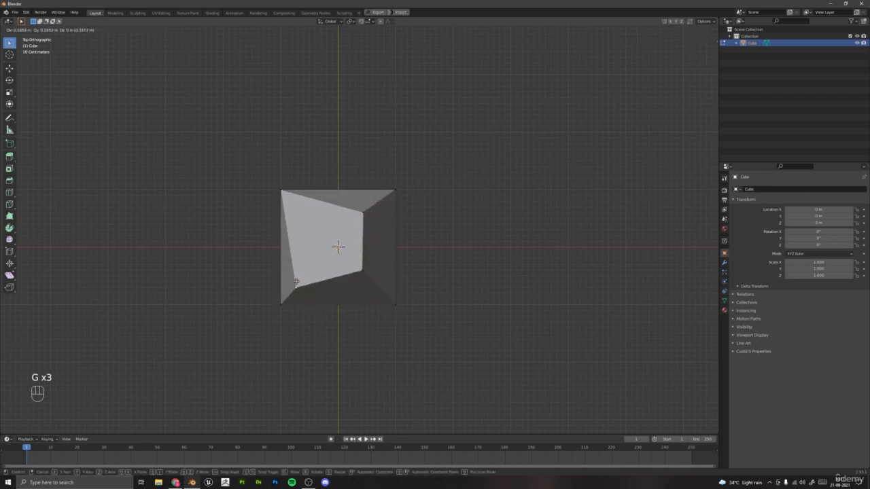
click(301, 278)
key(Tab)
scroll(342, 278, down, 4)
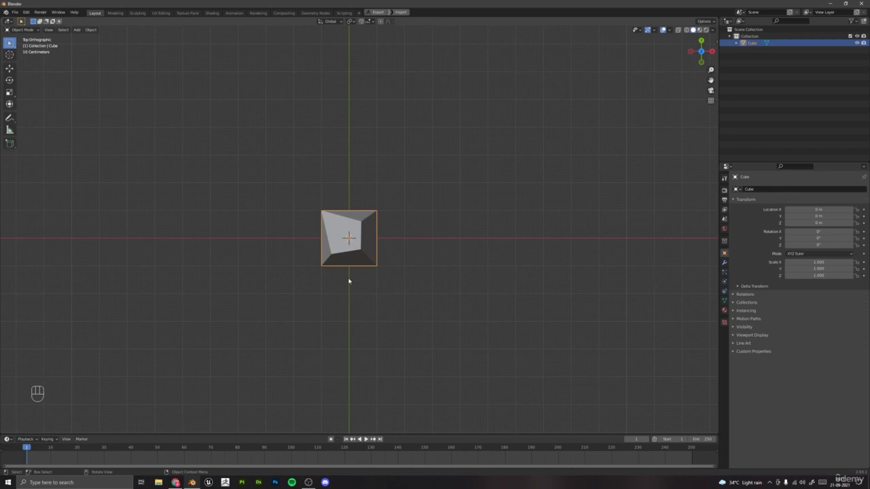
Examine the reshaped cube in the front, right, top, back, left and bottom orthographic views, ending in top view.
middle_drag(348, 280, 296, 219)
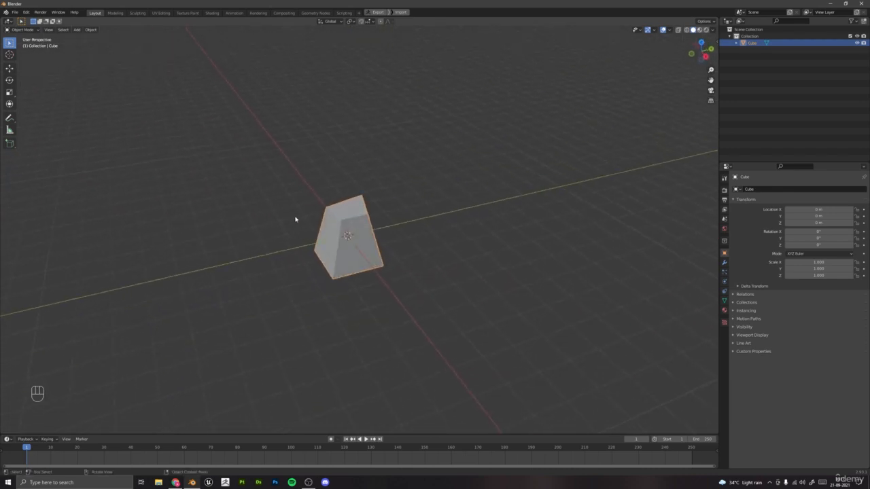
key(KP_1)
scroll(343, 299, up, 5)
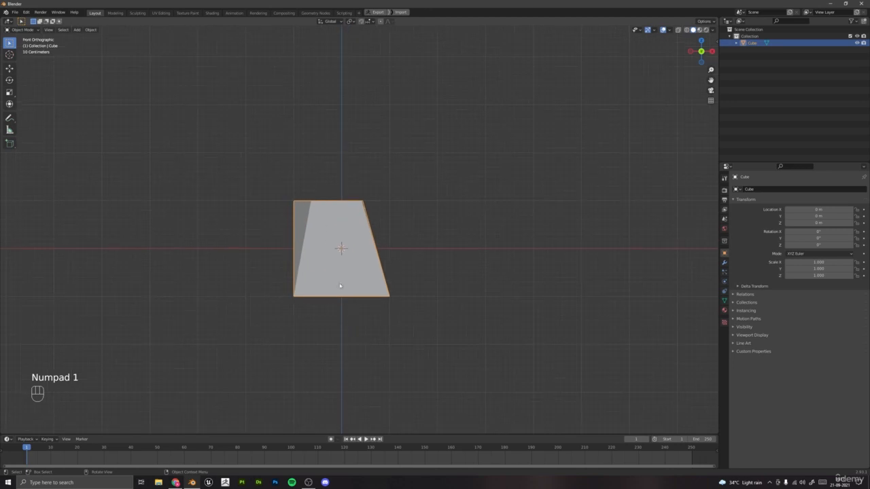
key(KP_3)
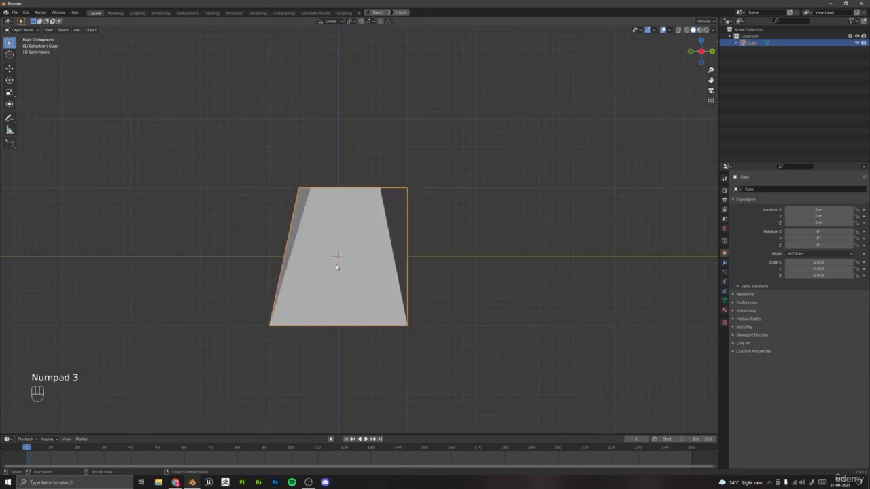
key(KP_7)
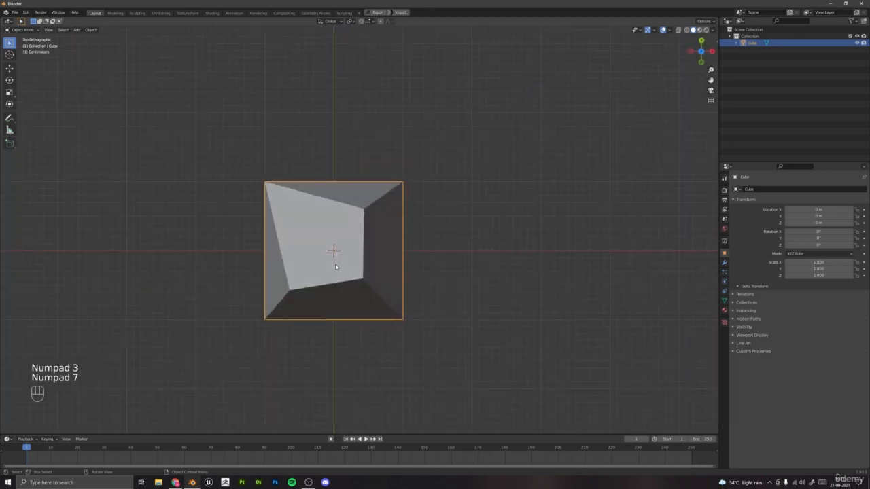
middle_drag(347, 269, 354, 245)
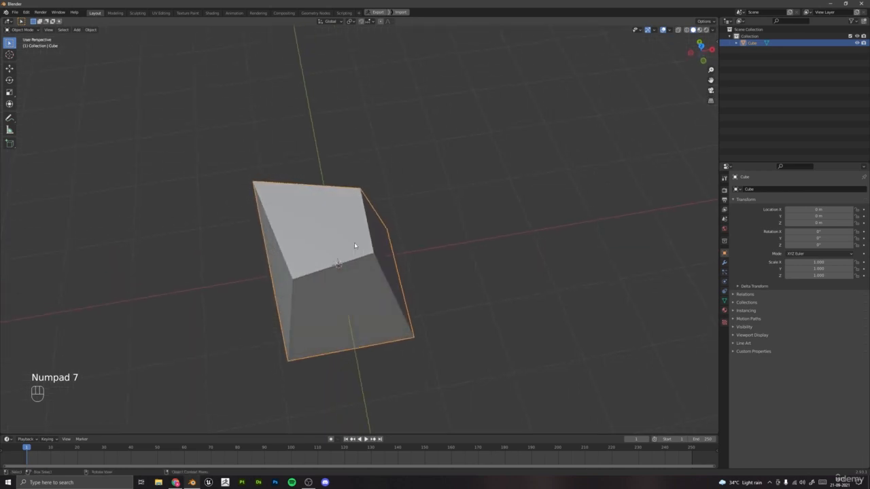
key(ctrl)
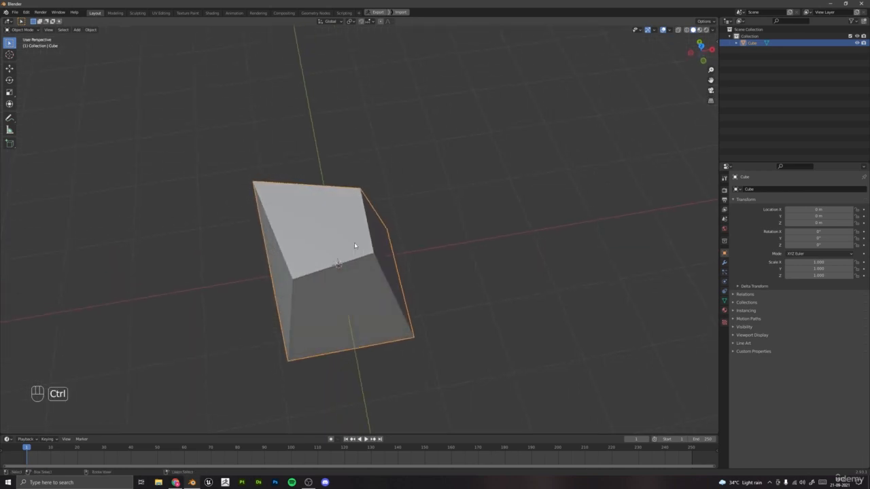
key(ctrl+KP_1)
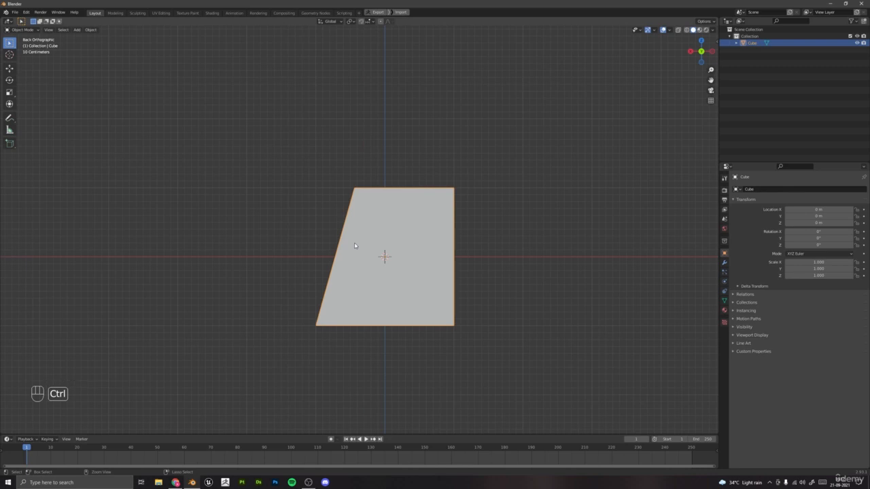
key(ctrl+KP_3)
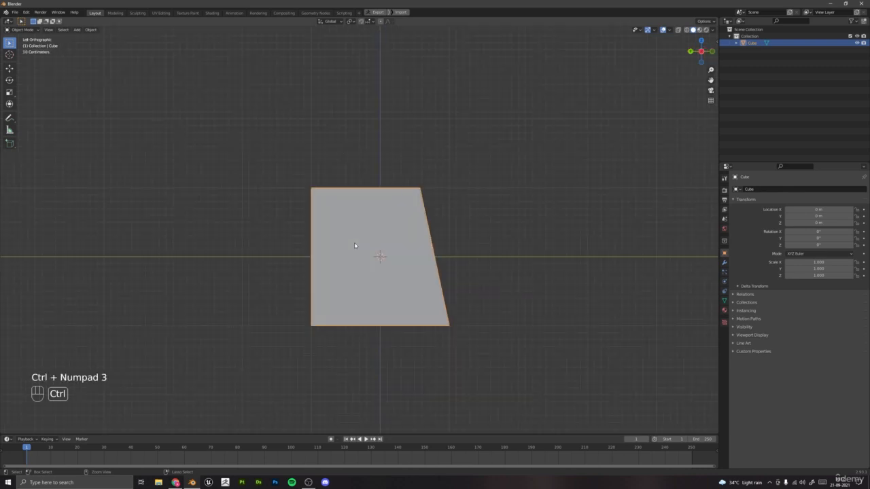
key(ctrl+KP_7)
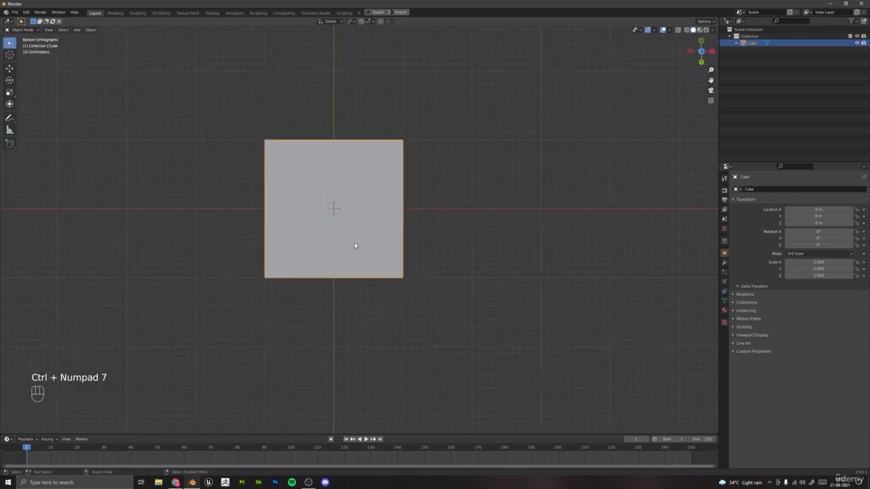
key(KP_7)
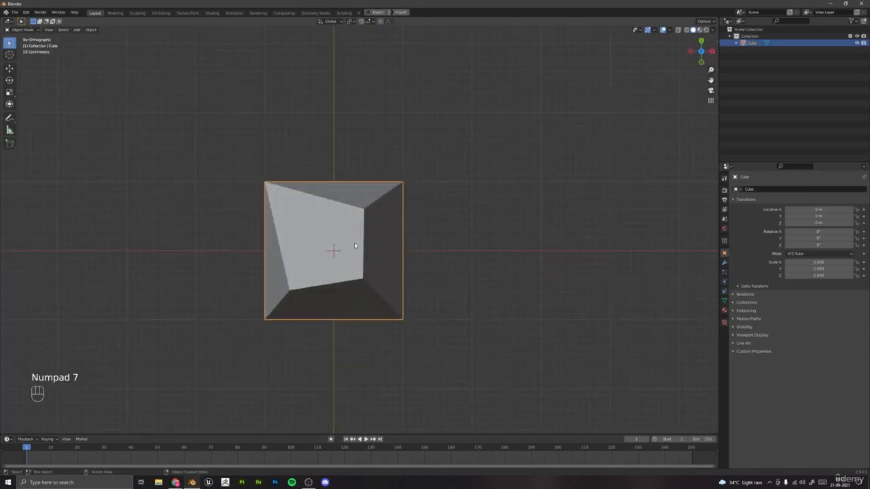
Delete the cube and load Reference_Top.jpg from the Sony Walkman Images folder as a reference image in top view.
key(Delete)
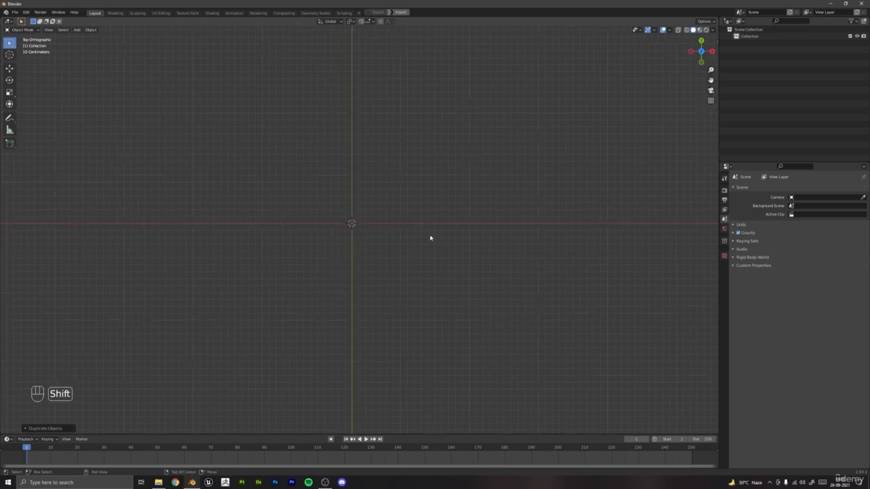
key(shift+a)
mouse_move(414, 234)
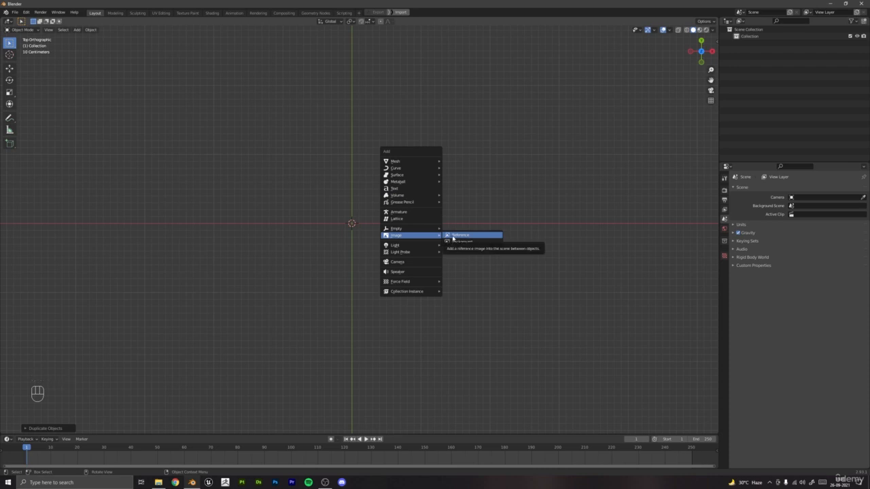
click(452, 236)
click(273, 290)
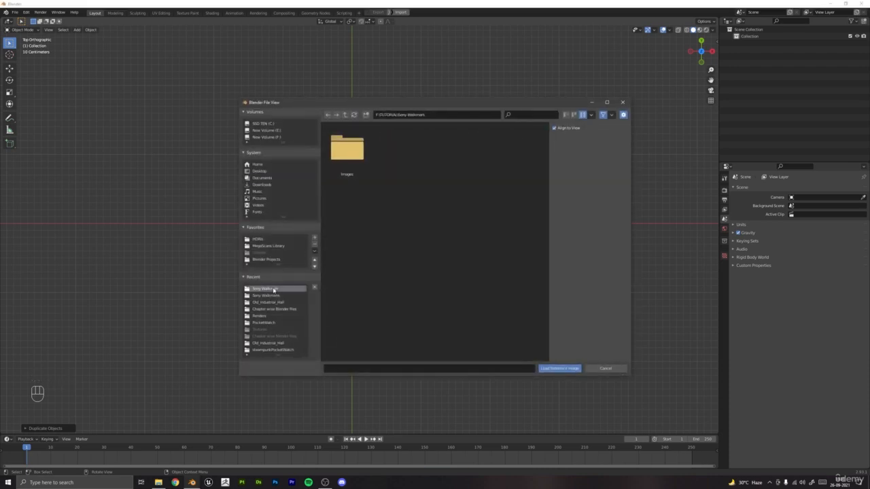
double_click(347, 148)
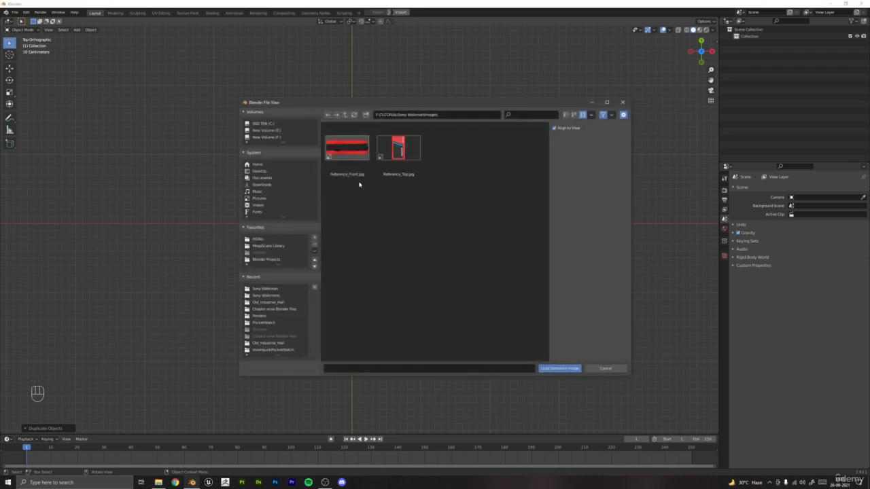
double_click(405, 154)
scroll(377, 150, up, 2)
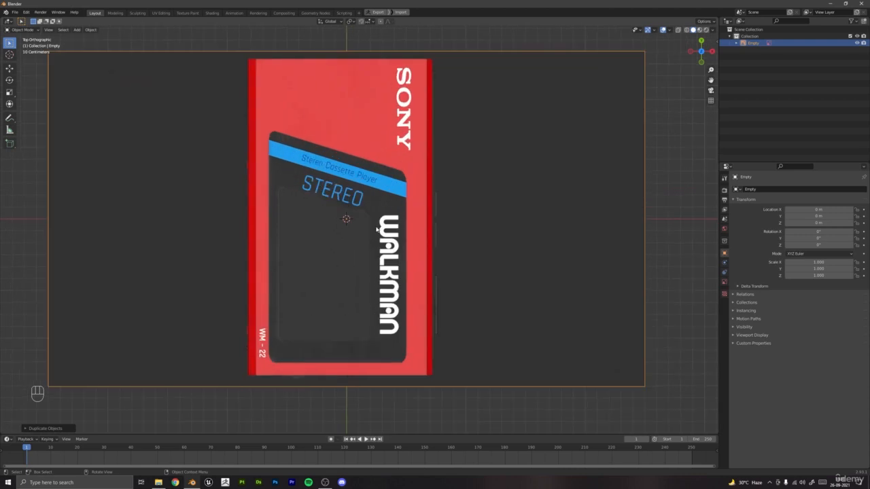
Move the Walkman reference image about 1.79 m down along the Z axis in perspective view.
scroll(377, 151, down, 2)
scroll(390, 262, down, 4)
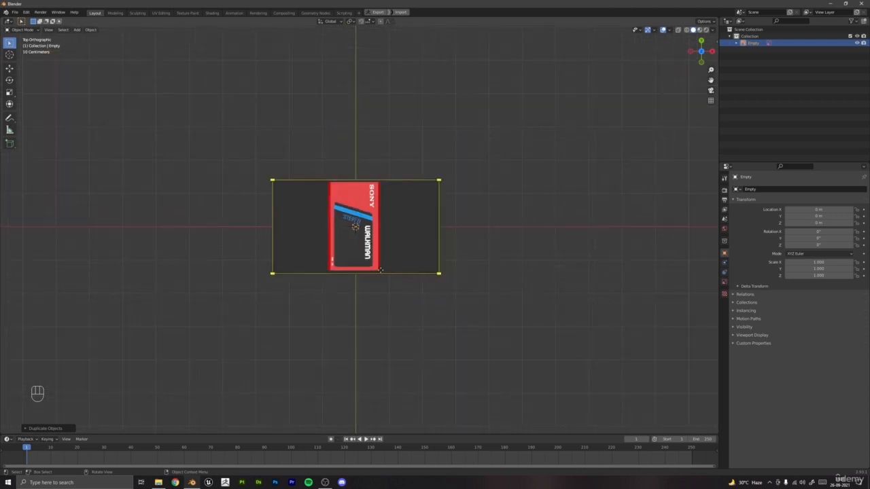
middle_drag(390, 262, 415, 292)
middle_drag(368, 235, 380, 219)
scroll(411, 267, up, 4)
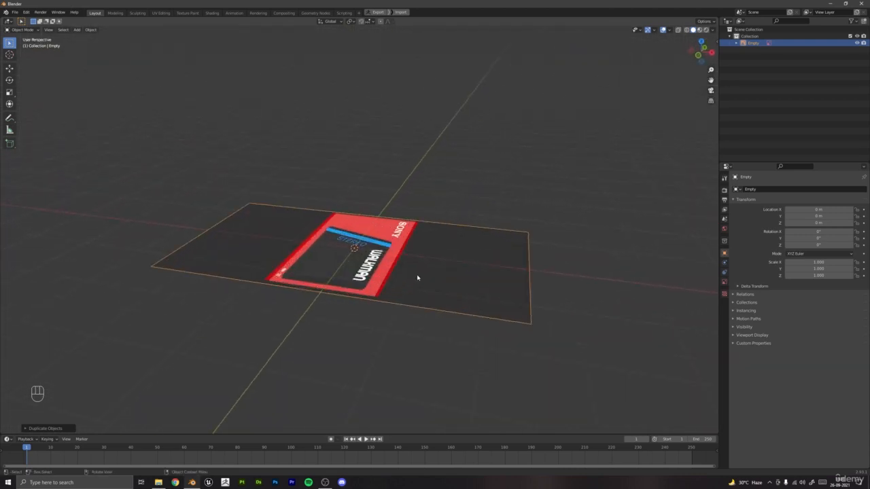
middle_drag(418, 276, 406, 275)
key(g)
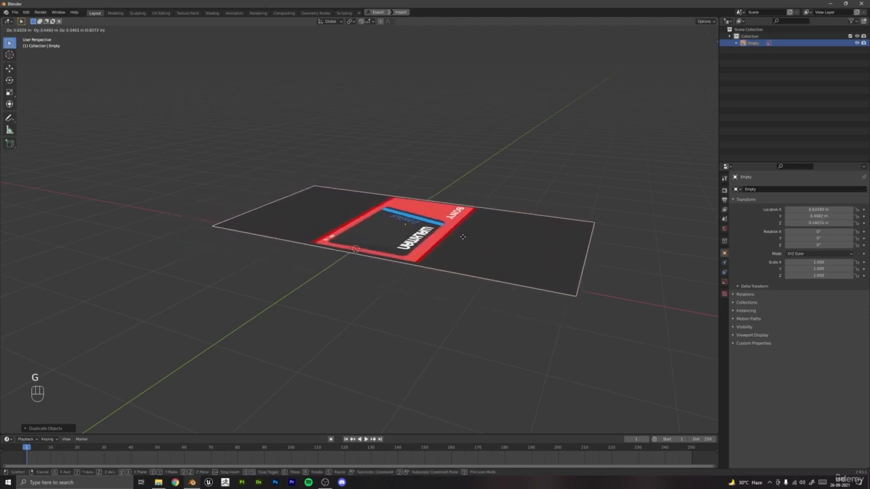
key(z)
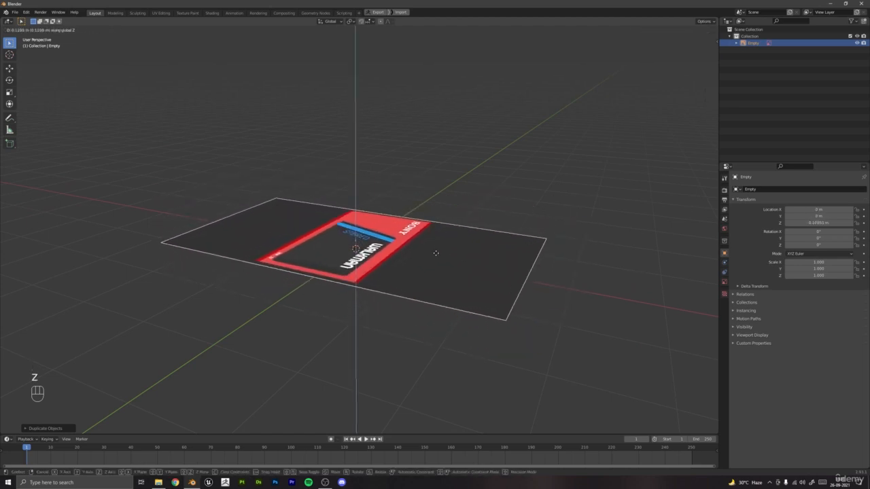
click(424, 366)
middle_drag(348, 273, 345, 253)
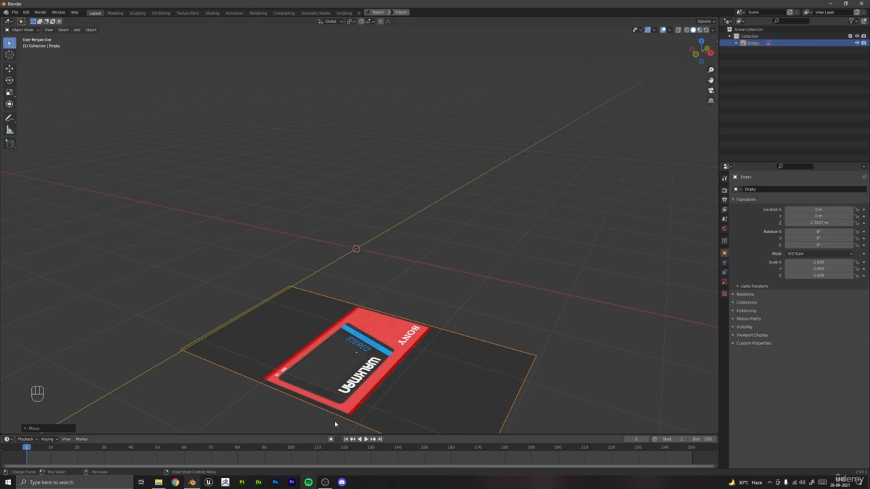
Delete the Walkman reference image and return to the top orthographic view.
key(Delete)
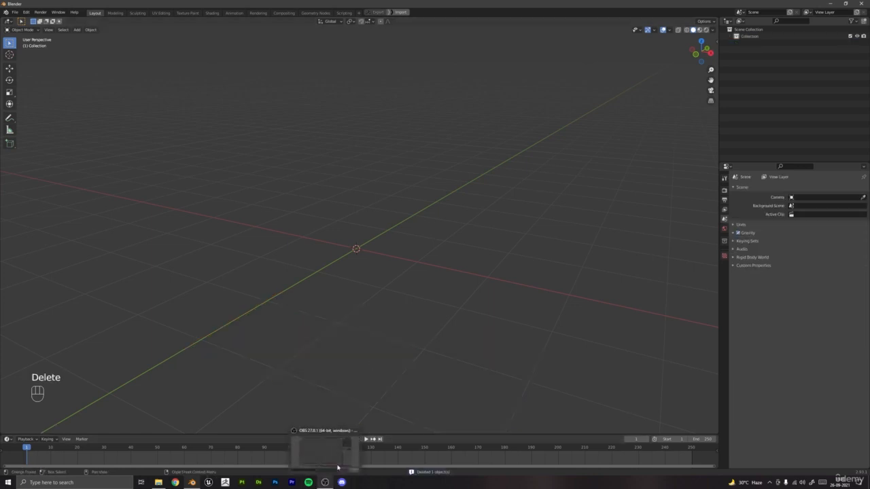
key(KP_7)
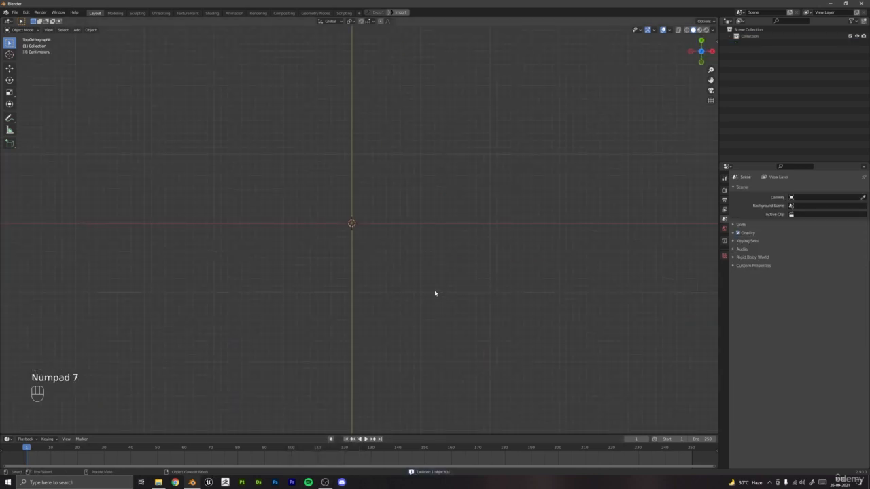
shift+middle_drag(455, 260, 449, 269)
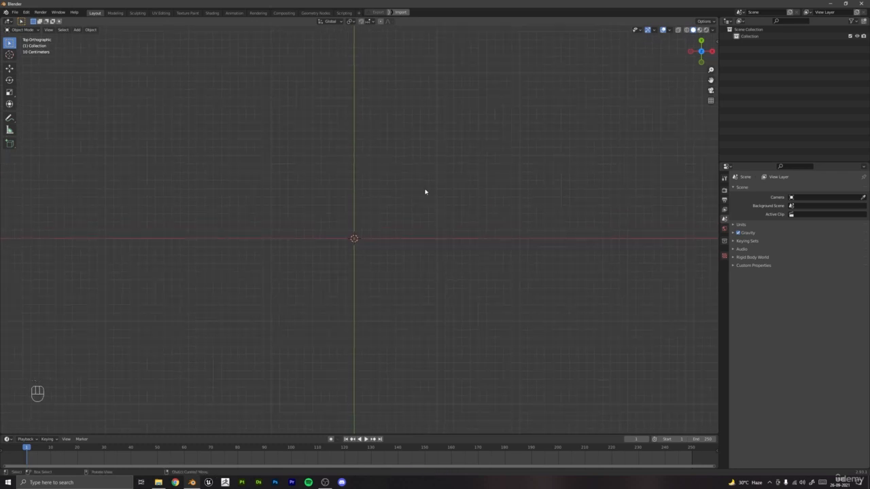
Load Reference_Top.jpg from the Sony Walkman Images folder as a reference image in the top orthographic view.
key(shift+a)
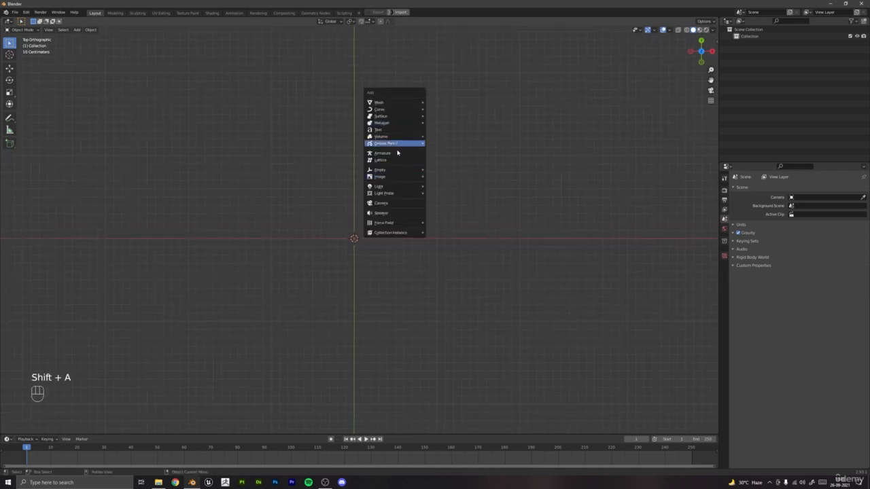
mouse_move(395, 178)
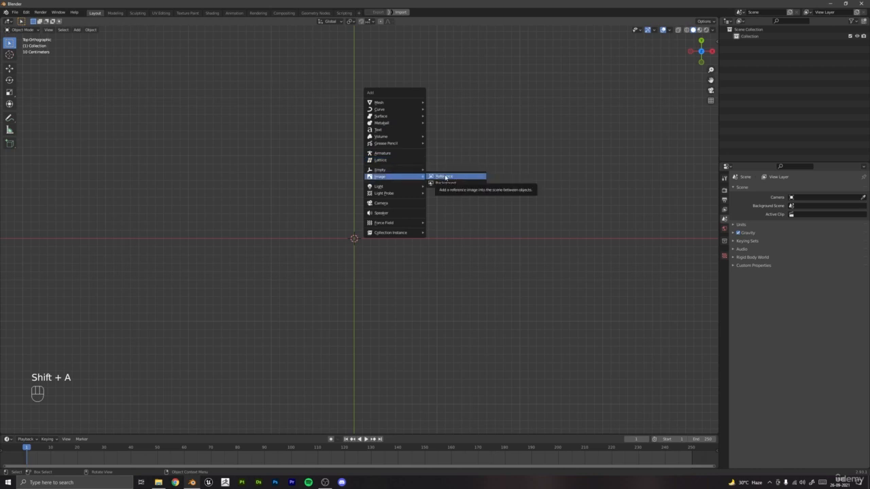
click(445, 178)
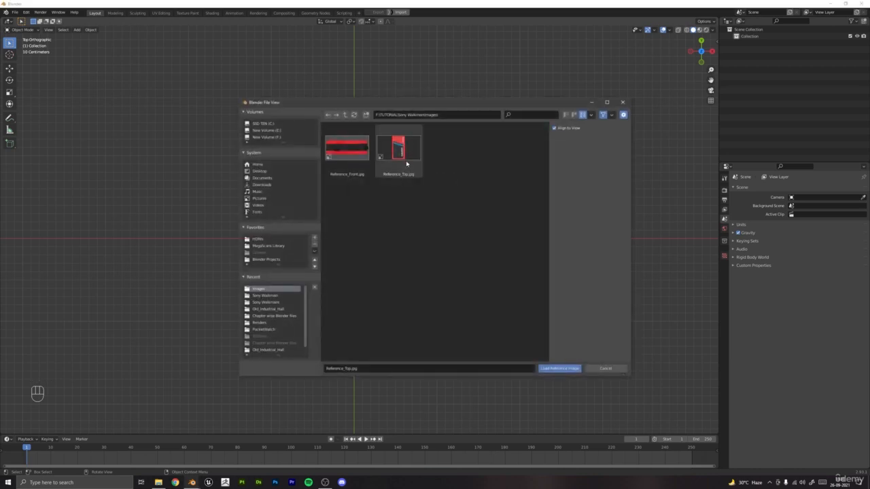
double_click(406, 161)
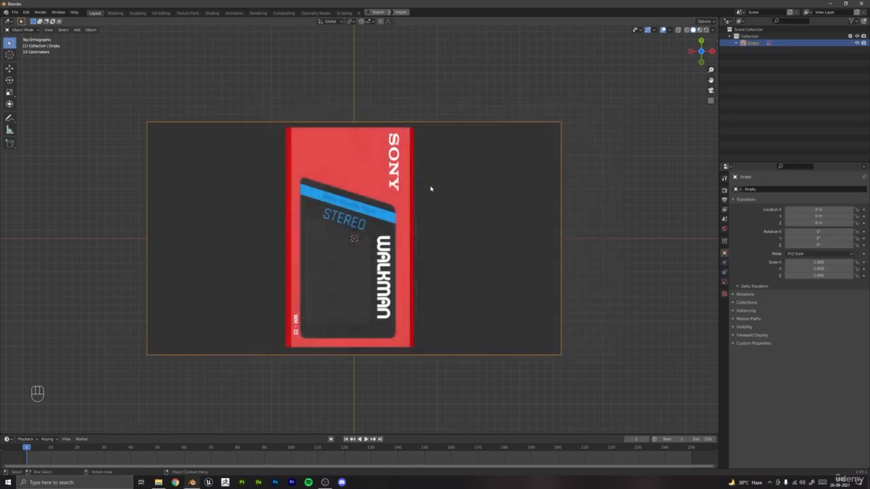
Move the top reference image about 1.2 m down along the Z axis in perspective view.
scroll(431, 188, down, 3)
middle_drag(405, 202, 398, 229)
key(g)
key(z)
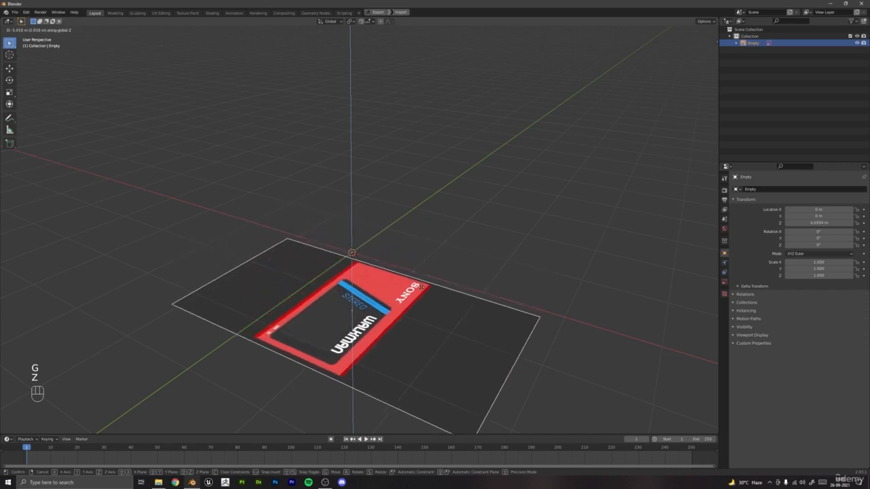
click(421, 296)
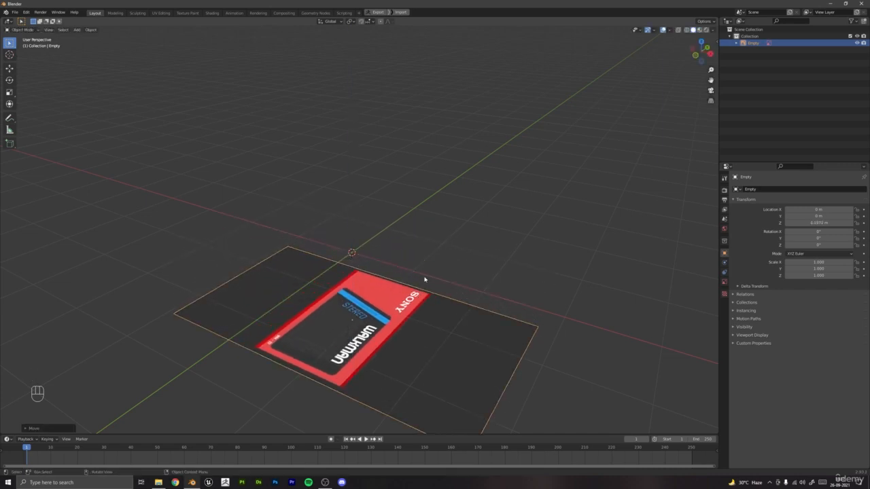
Load Reference_Front.jpg from the same folder as a reference image in the front orthographic view.
key(KP_1)
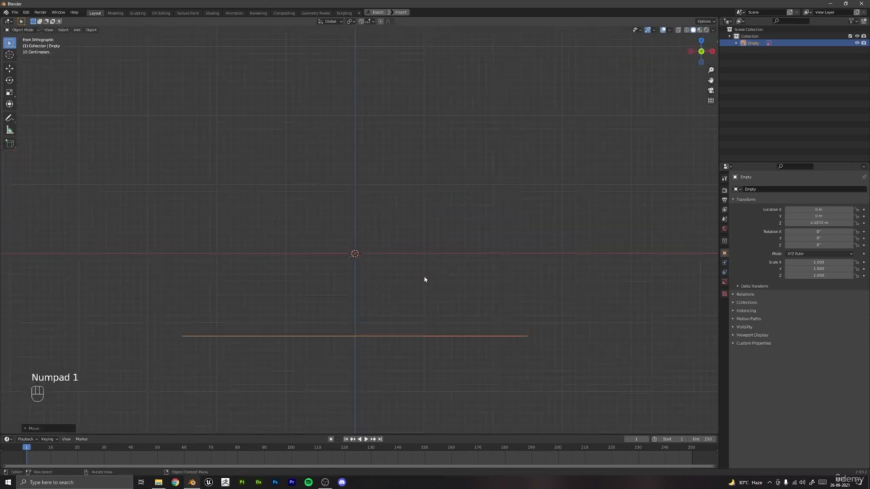
shift+middle_drag(422, 275, 426, 241)
key(shift+a)
mouse_move(371, 200)
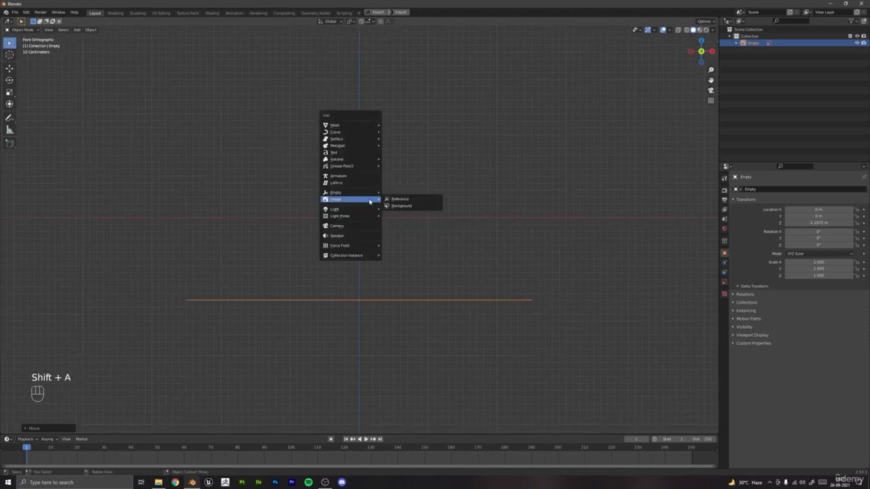
click(397, 200)
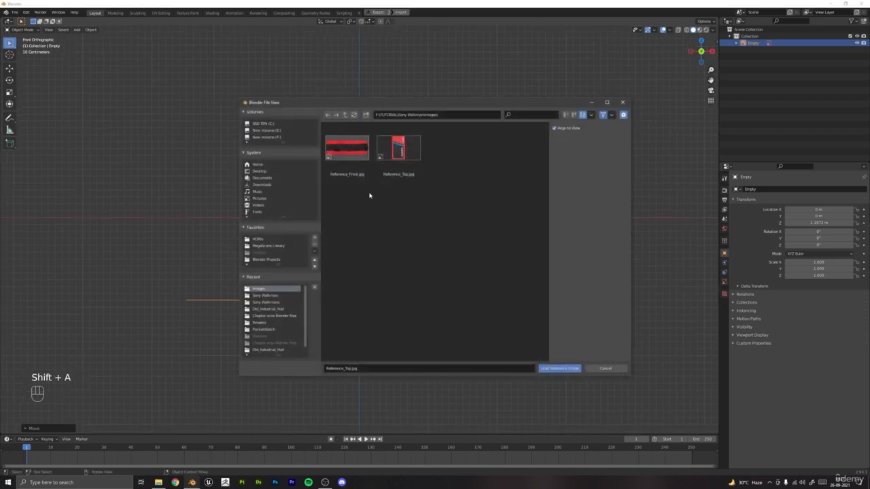
double_click(353, 164)
Move the front reference image back along the Y axis to about 8.36 m and deselect everything.
middle_drag(363, 203, 373, 235)
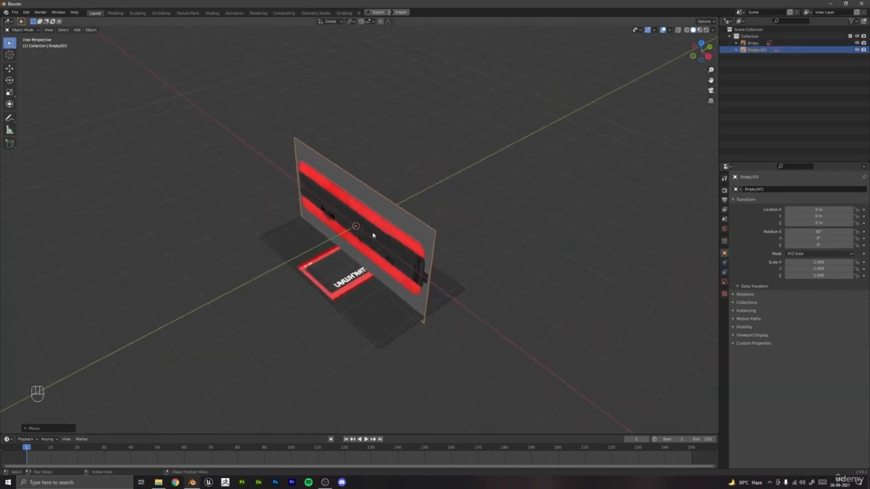
key(g)
key(y)
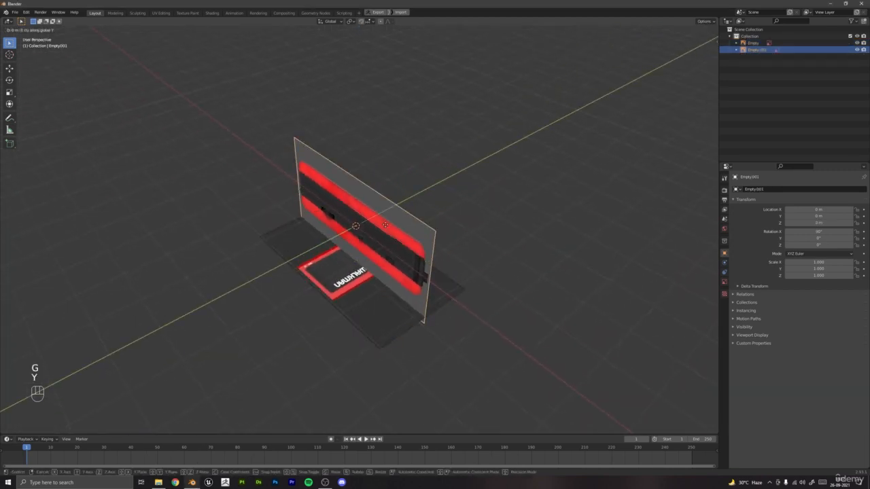
key(g)
key(y)
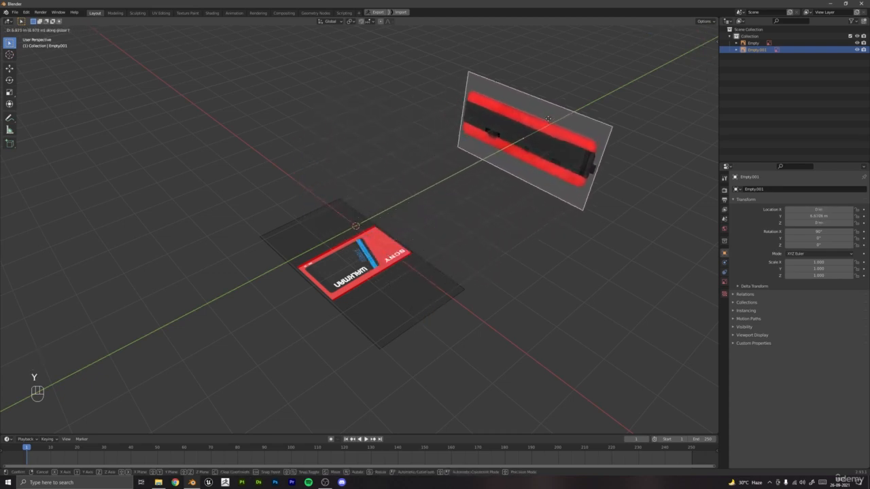
click(565, 101)
key(a)
key(a)
Add a cube at the origin in top orthographic view and turn on X-ray to see the reference through it.
middle_drag(414, 206, 444, 200)
key(KP_7)
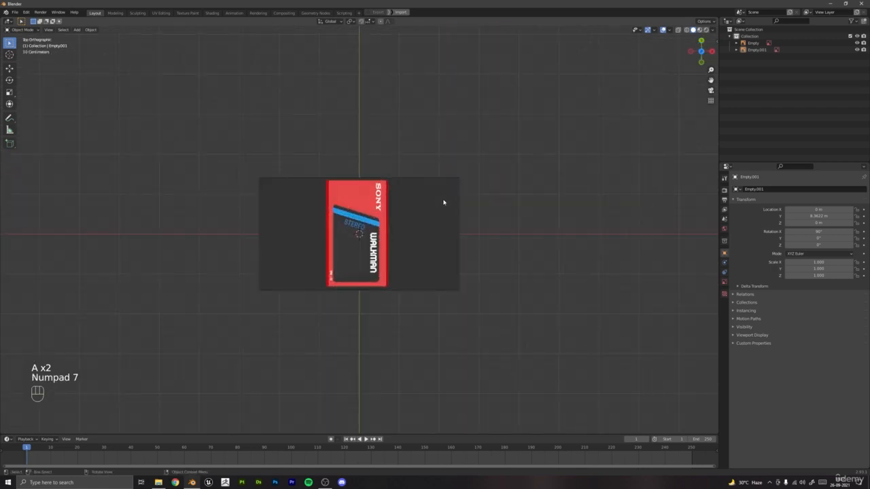
scroll(443, 202, up, 3)
scroll(408, 319, up, 2)
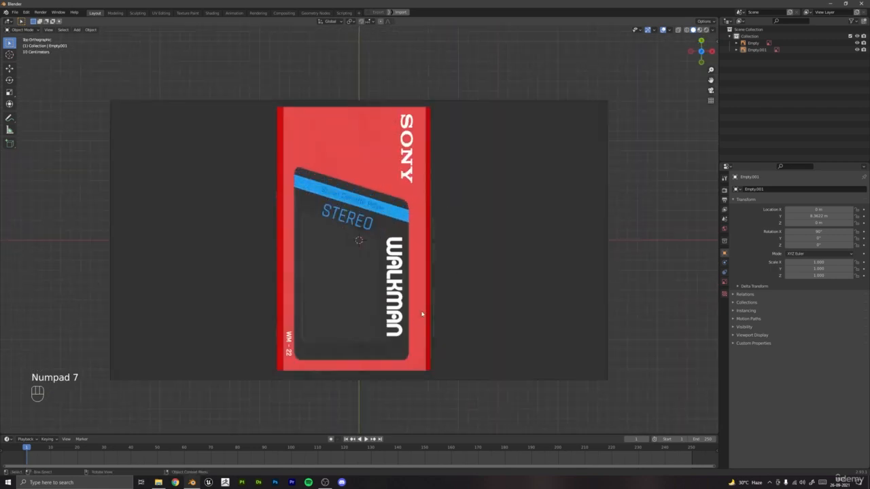
key(shift+a)
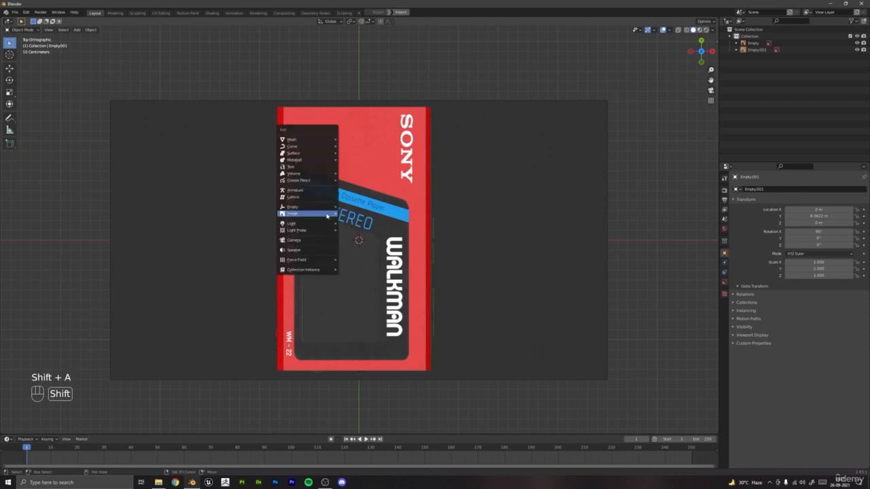
mouse_move(319, 139)
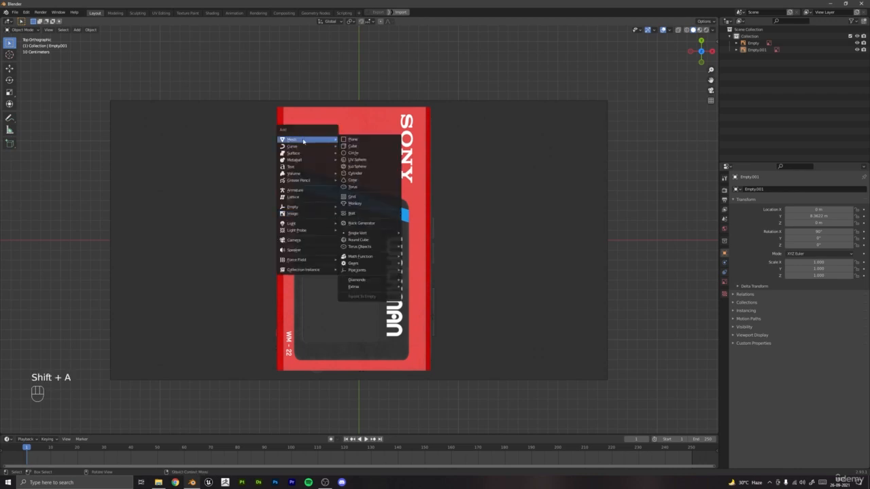
click(365, 147)
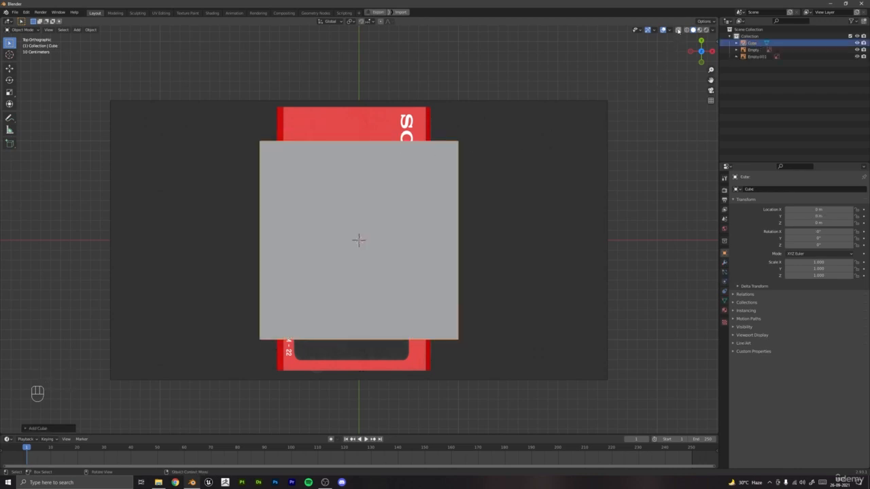
click(677, 30)
scroll(554, 170, up, 1)
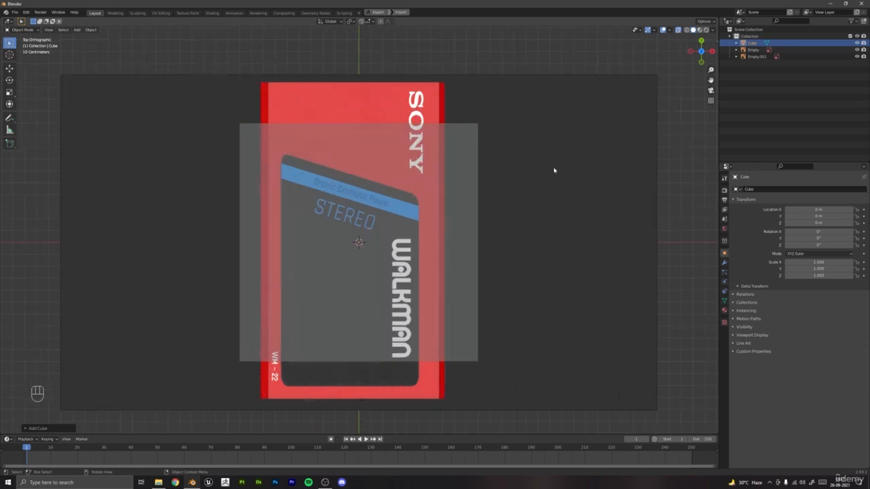
Move the cube's left-side vertices along X in Edit Mode to meet the left edge of the Walkman image.
key(Tab)
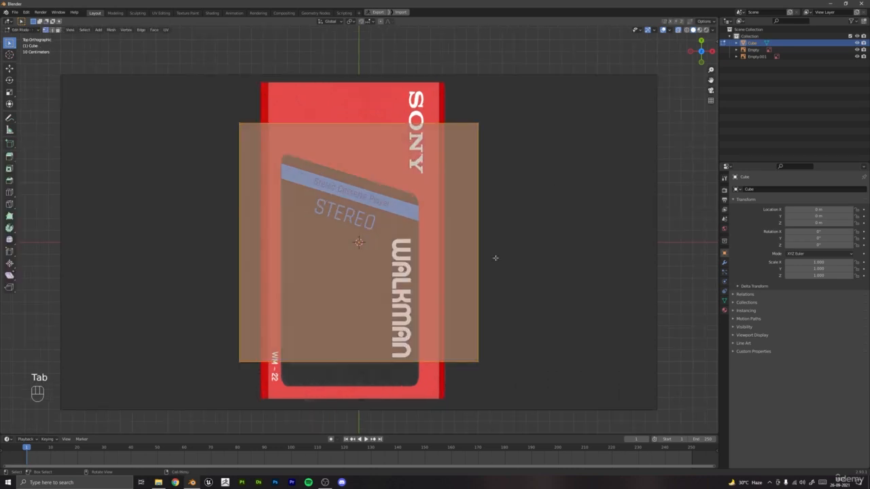
drag(205, 96, 284, 407)
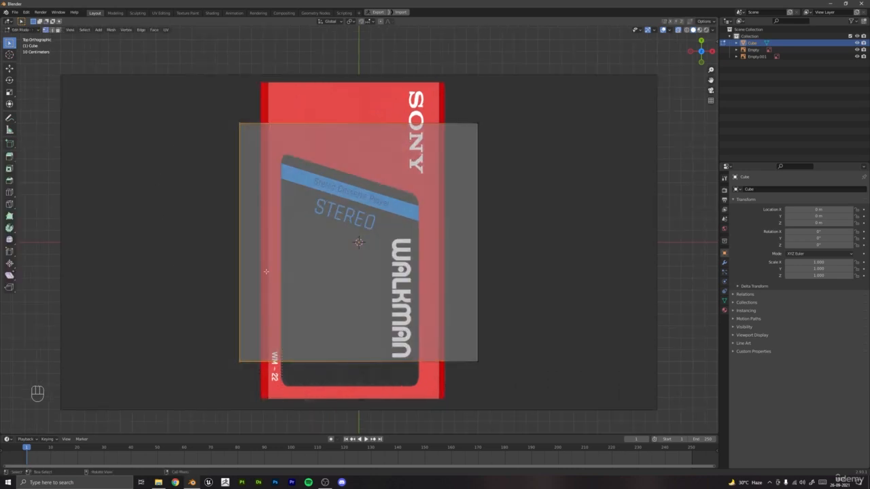
key(g)
key(x)
key(shift)
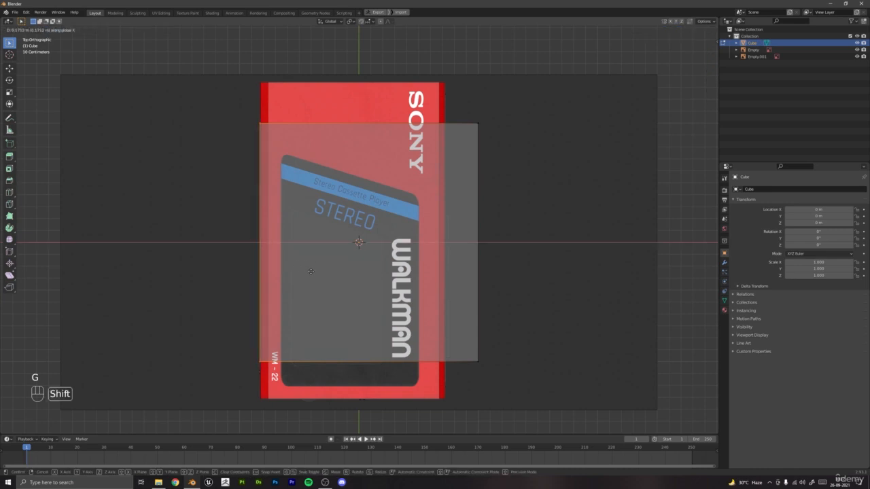
click(313, 272)
Move the cube's right-side vertices along X to match the right edge of the Walkman image precisely.
drag(460, 97, 553, 418)
key(g)
key(x)
key(shift)
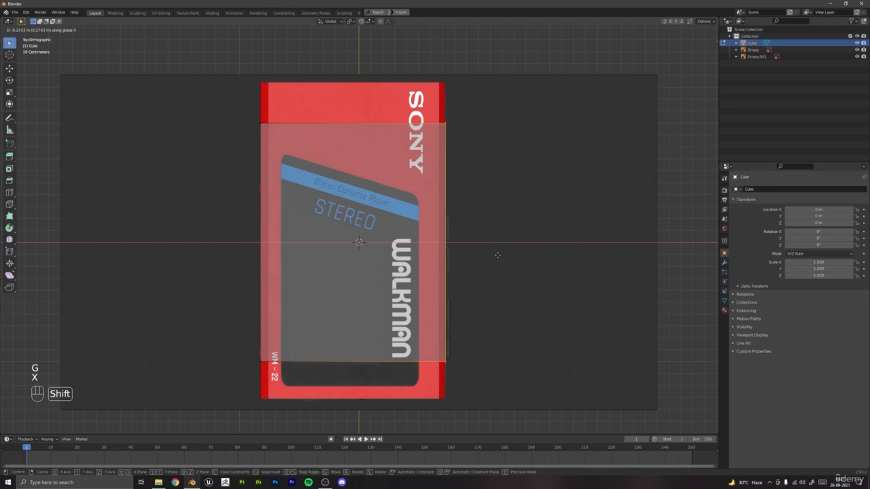
click(488, 218)
scroll(488, 219, up, 6)
key(g)
key(x)
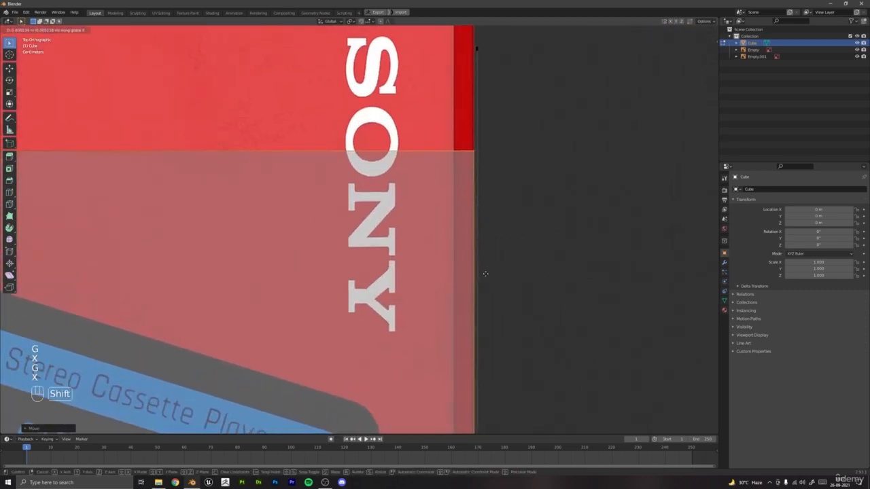
click(485, 271)
Move the cube's upper vertices along Y to the top edge of the Walkman image.
scroll(462, 264, down, 5)
scroll(462, 264, down, 2)
shift+middle_drag(298, 236, 322, 241)
drag(161, 179, 497, 276)
scroll(490, 271, up, 4)
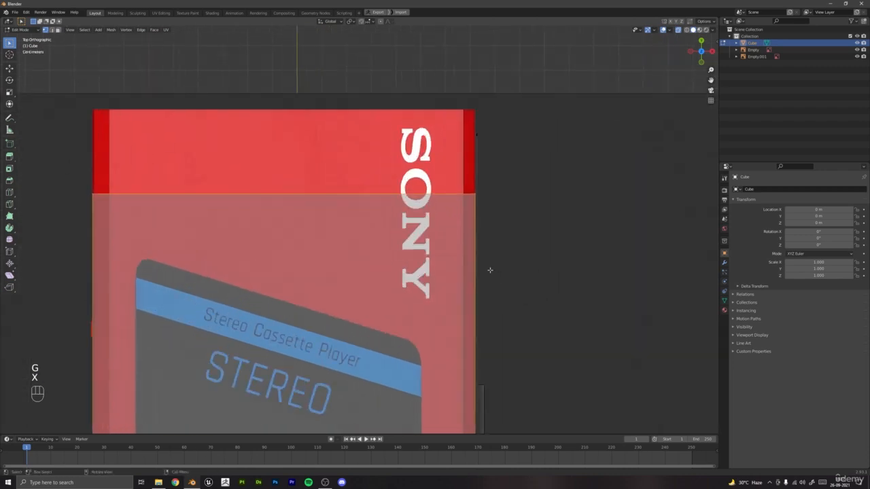
key(g)
right_click(490, 271)
key(g)
key(y)
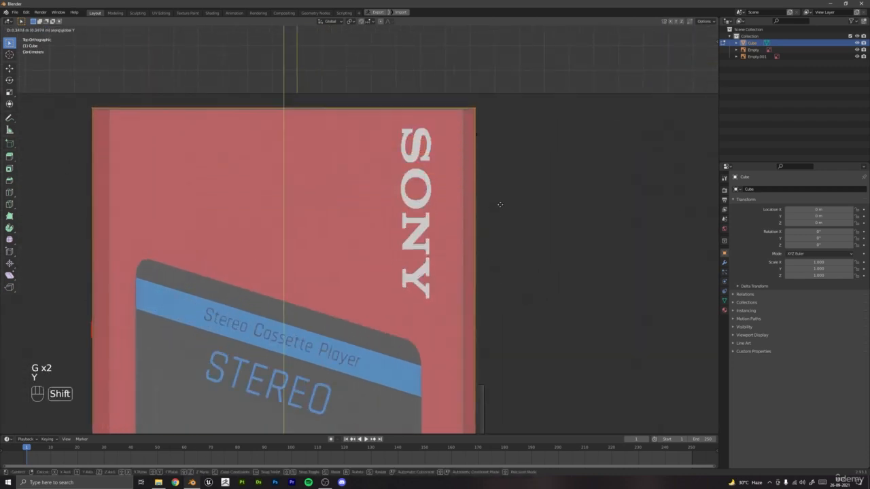
click(500, 215)
Move the cube's lower vertices along Y to the bottom edge of the Walkman image.
scroll(497, 217, down, 5)
shift+middle_drag(427, 260, 483, 52)
drag(286, 187, 501, 246)
scroll(508, 255, up, 4)
key(g)
key(y)
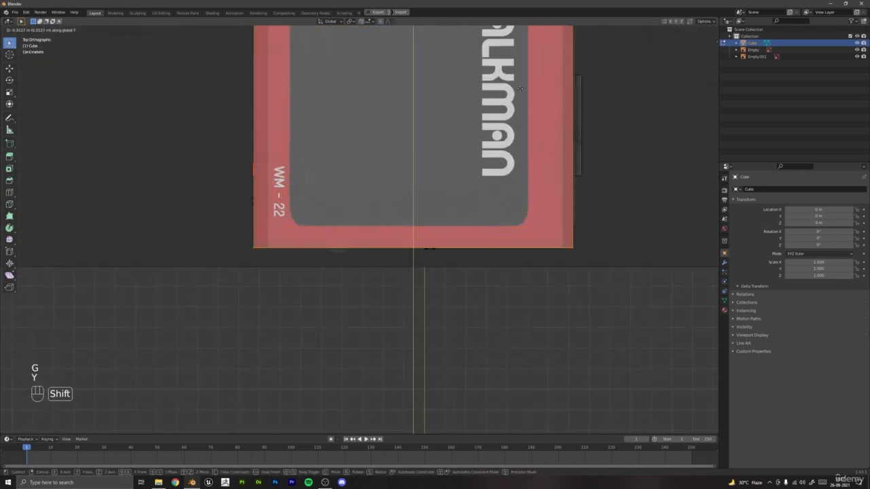
click(519, 89)
Fine-tune the cube's left-side vertices along X against the Walkman's left edge, and return to Object Mode.
scroll(519, 88, down, 5)
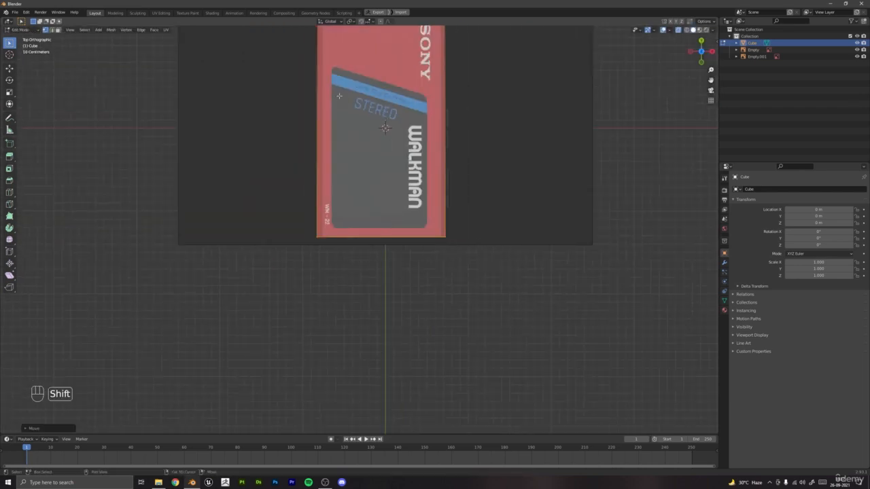
shift+middle_drag(503, 90, 520, 182)
drag(300, 71, 382, 369)
scroll(381, 340, up, 5)
shift+middle_drag(379, 297, 441, 218)
scroll(433, 187, up, 3)
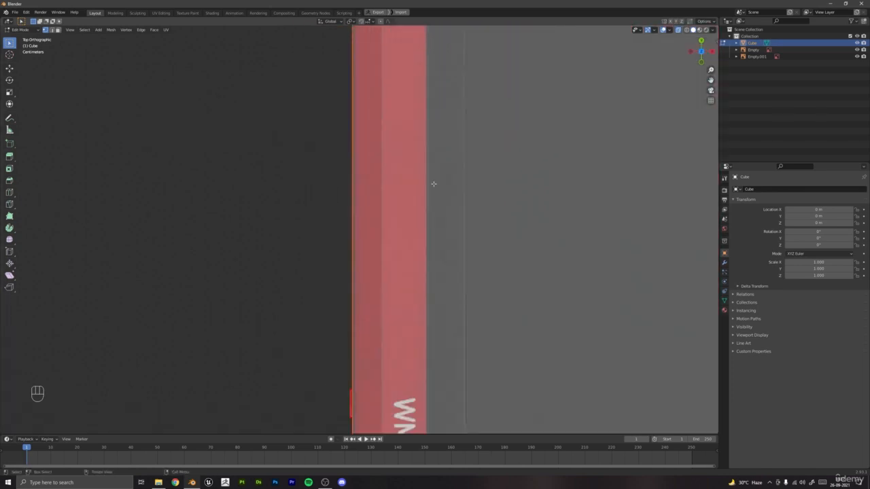
key(g)
key(x)
click(432, 185)
key(g)
key(y)
right_click(424, 184)
key(g)
key(x)
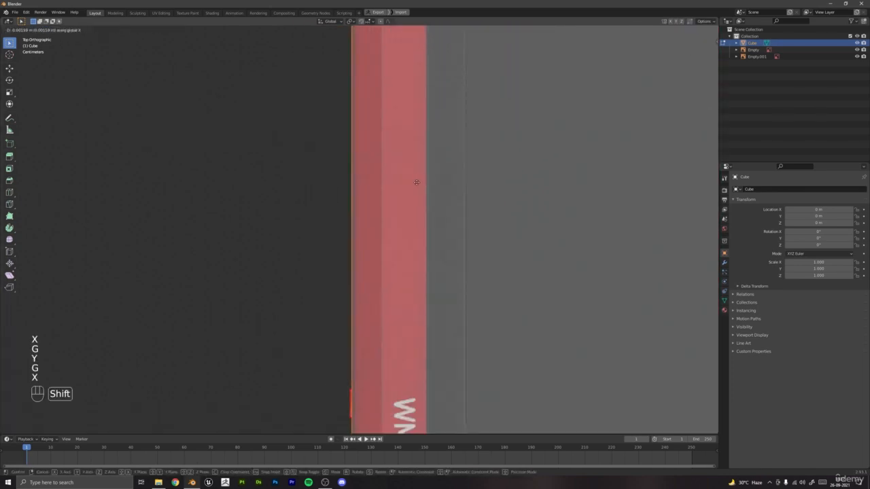
click(419, 184)
scroll(419, 183, down, 10)
key(Tab)
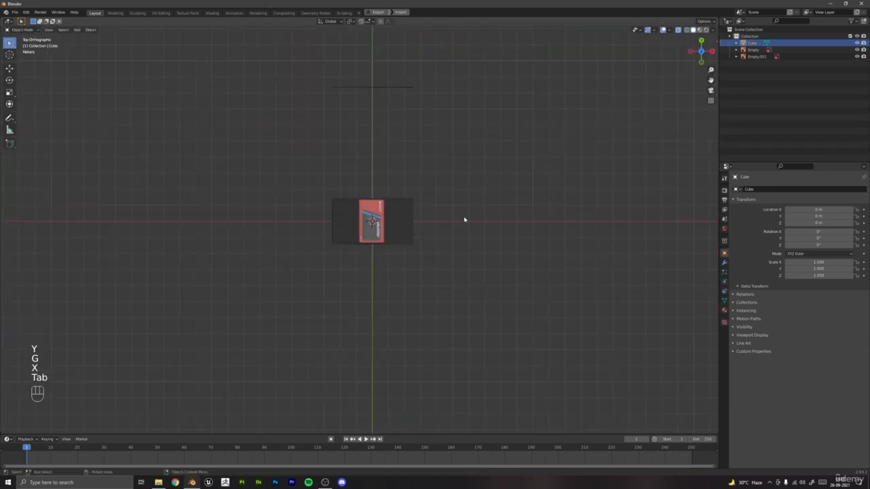
Select the front reference image and compare its width with the cube in the front and top orthographic views.
middle_drag(462, 217, 444, 201)
key(KP_1)
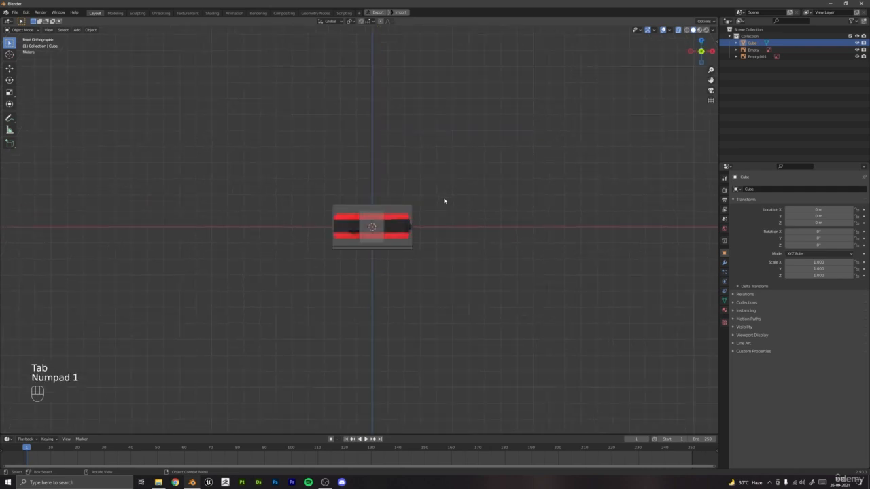
scroll(443, 210, up, 8)
click(627, 181)
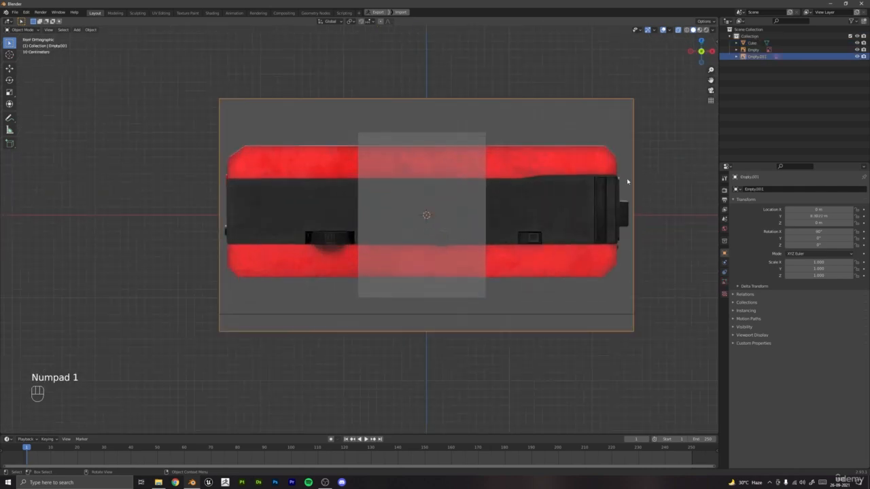
key(KP_7)
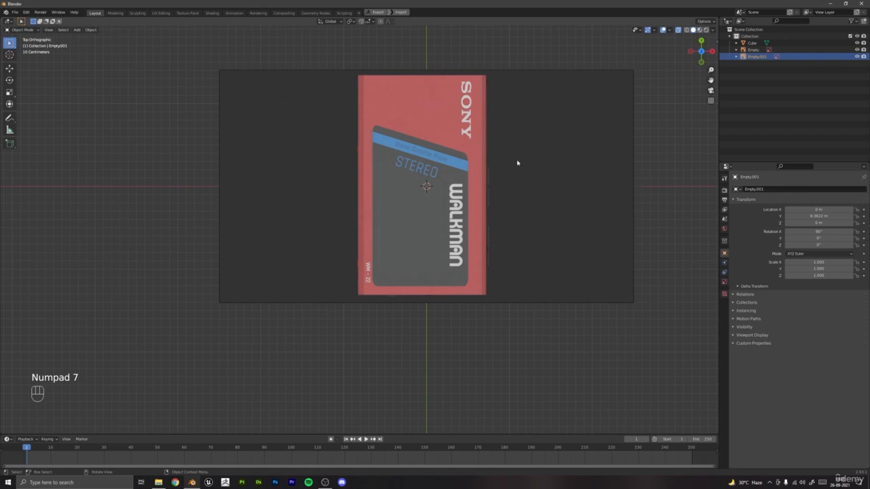
key(KP_1)
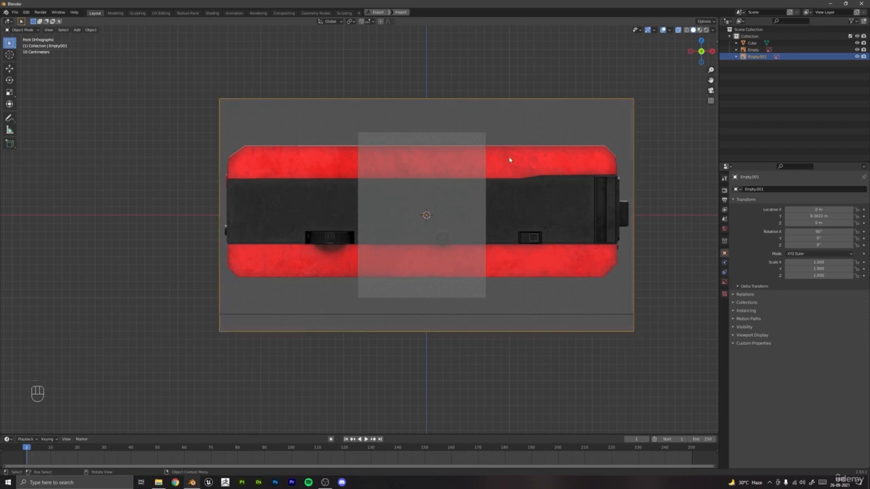
scroll(509, 159, down, 1)
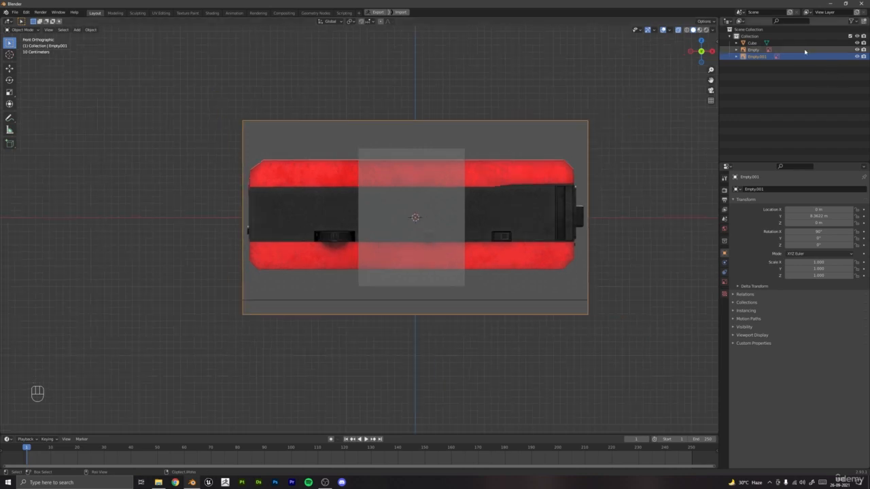
Rename the top reference image Top_Ref and the front reference image Front_Ref.
click(753, 50)
key(F2)
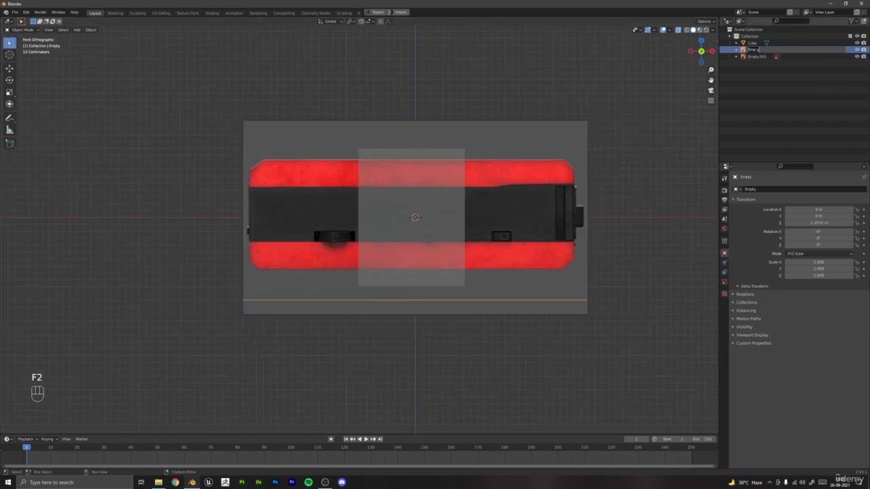
text(F)
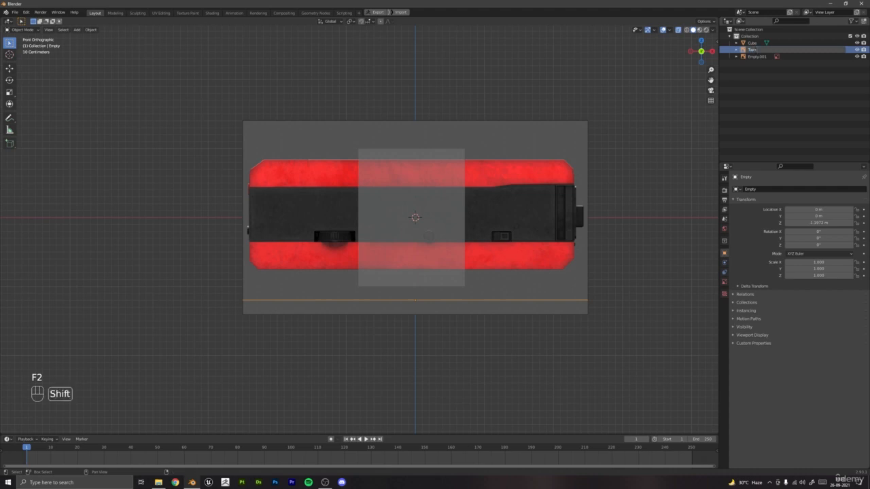
text(op_Ref)
key(Return)
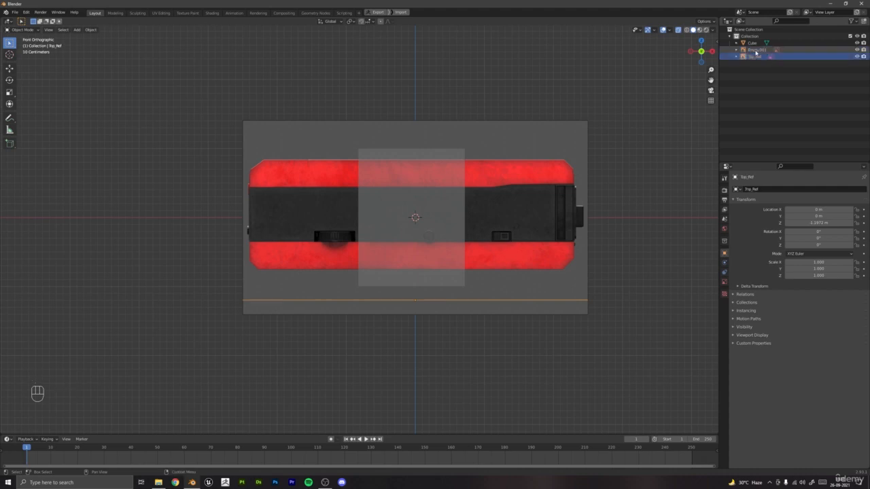
click(761, 51)
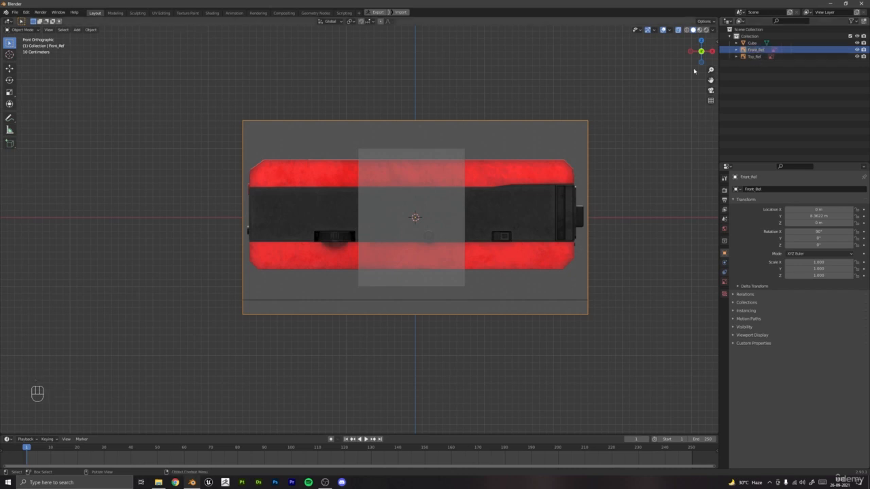
Scale the front reference image down to about 0.33 so the Walkman roughly matches the cube's width.
scroll(624, 183, up, 2)
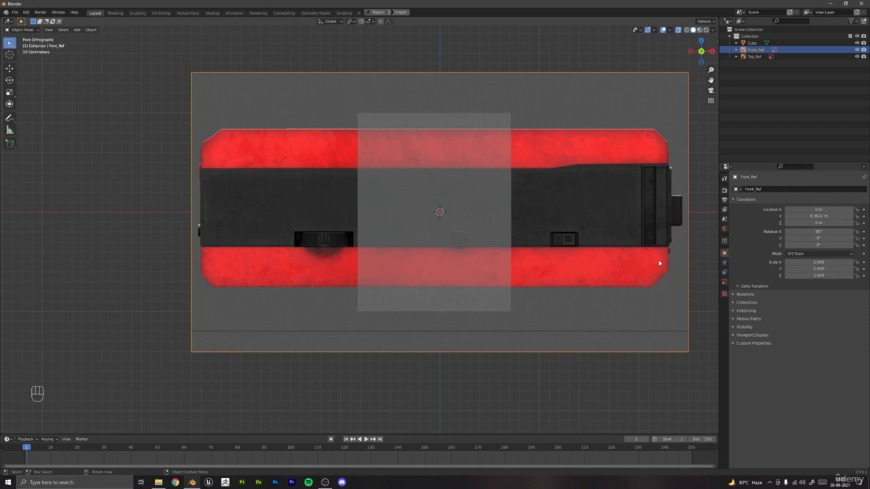
key(s)
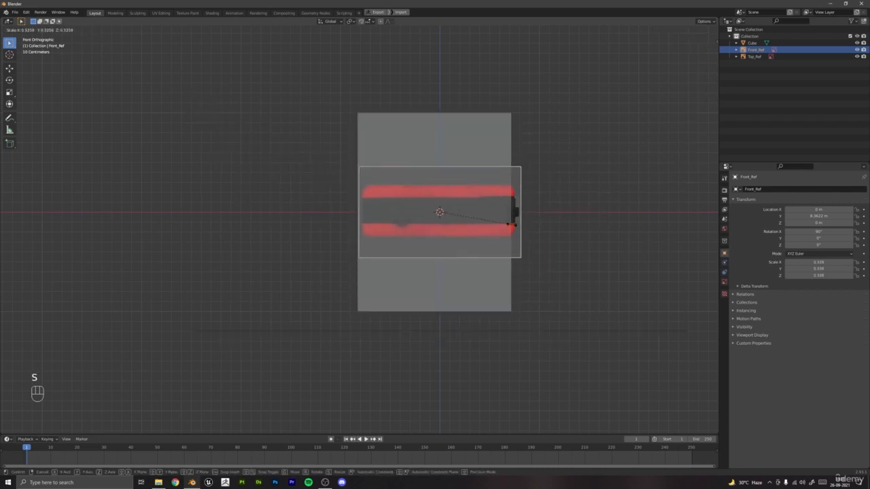
click(508, 224)
Move the front reference image about 0.04 m along negative X to bring the Walkman's left edge onto the cube's left edge.
scroll(442, 222, up, 4)
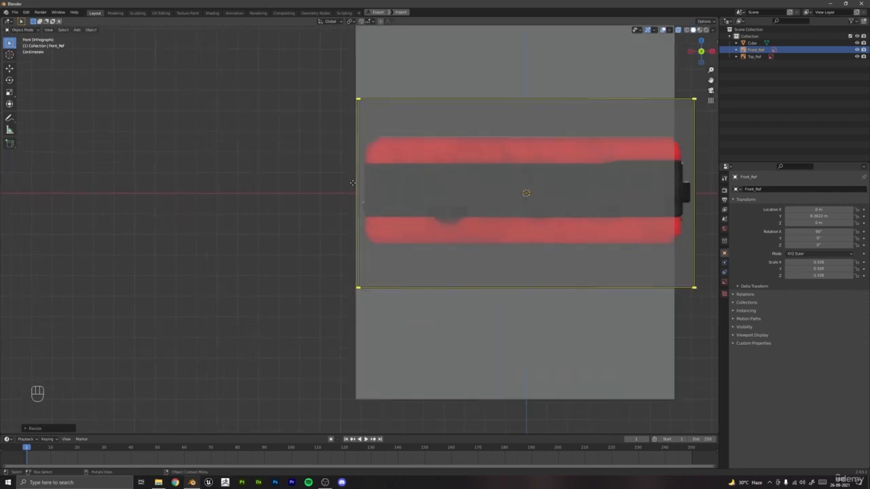
scroll(398, 150, down, 3)
scroll(383, 186, up, 4)
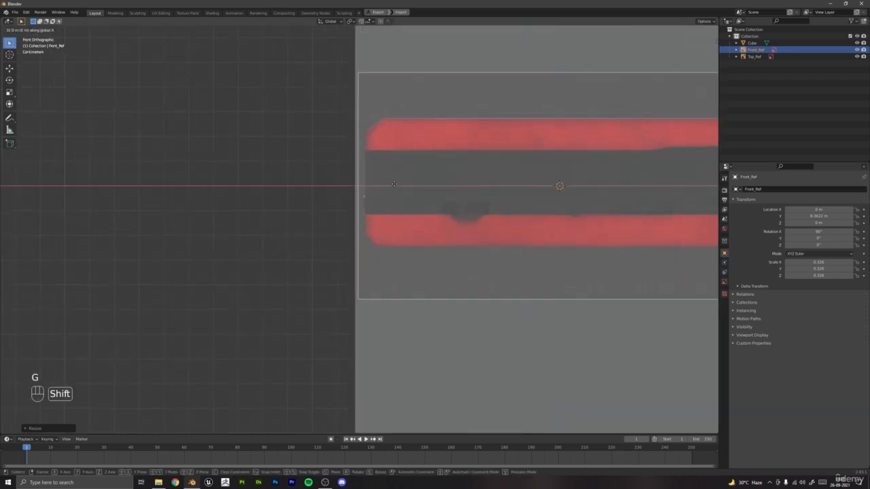
key(g)
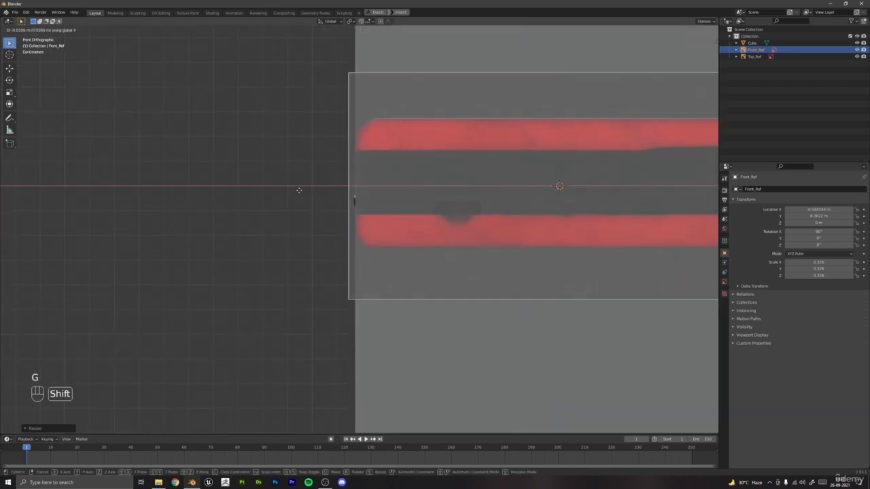
click(297, 190)
Scale the front reference image up slightly so the Walkman's right edge reaches the cube's right edge.
scroll(446, 182, down, 3)
ctrl+scroll(408, 204, down, 3)
scroll(408, 217, up, 4)
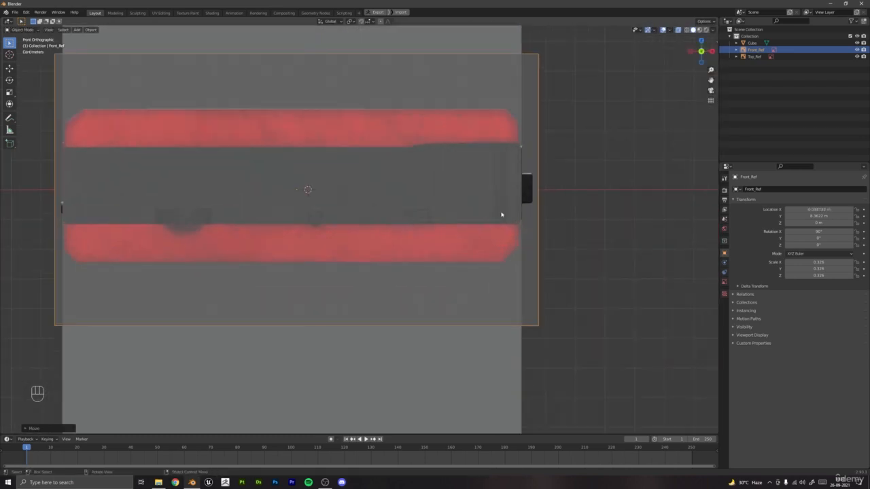
key(s)
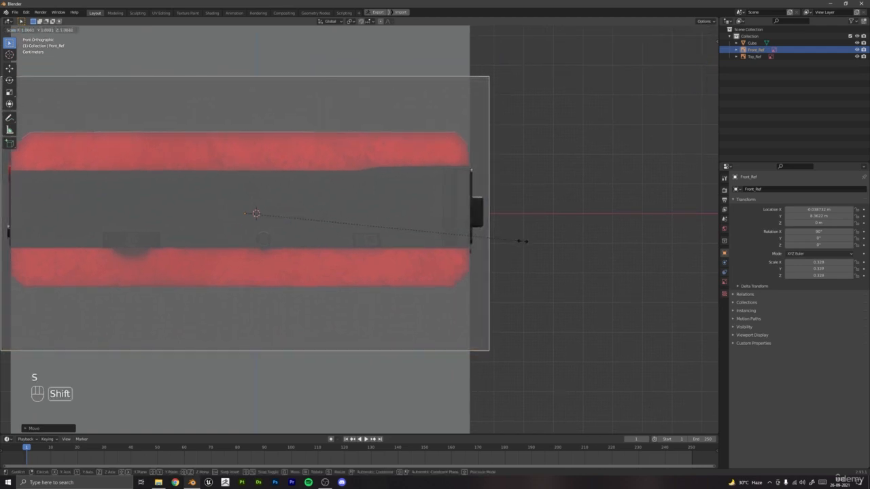
click(524, 243)
Fine-tune the front reference image's X position and scale until the Walkman body fits between the cube's sides.
shift+middle_drag(302, 187, 500, 190)
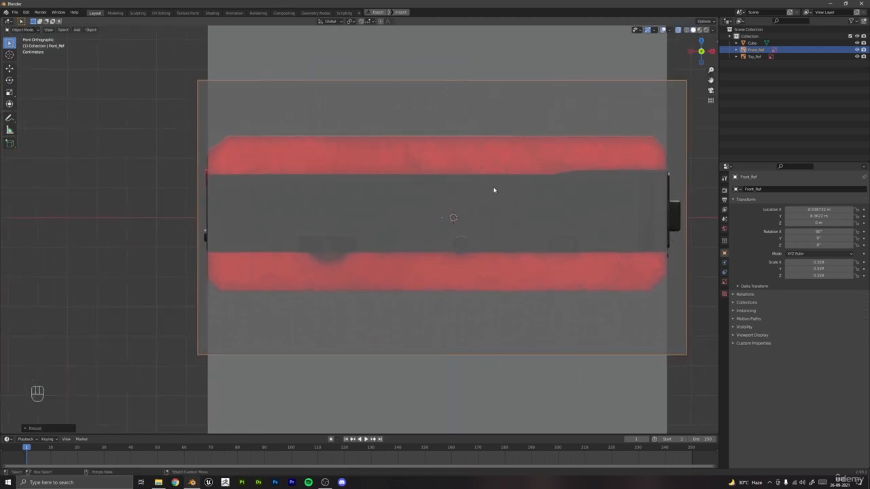
key(s)
key(g)
key(x)
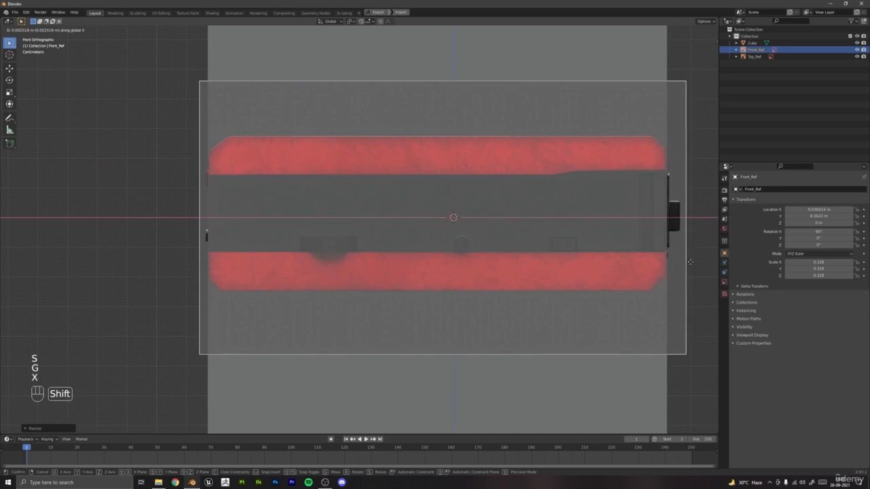
key(s)
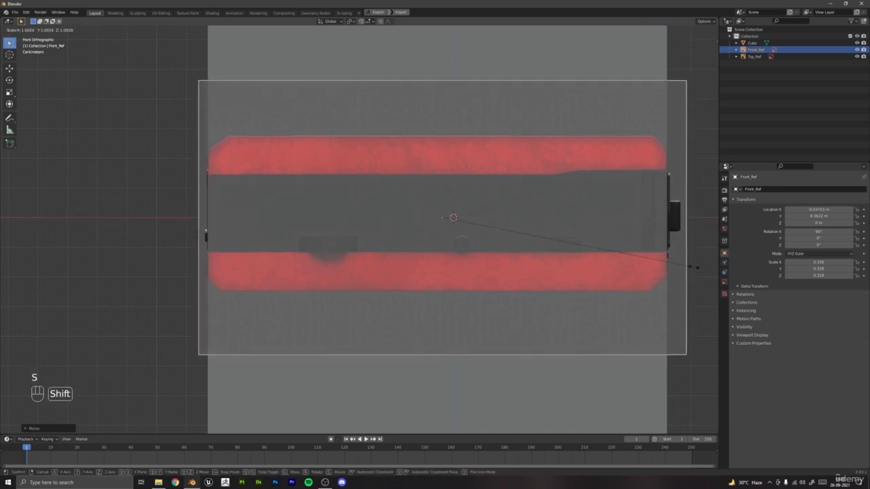
click(697, 268)
Examine how the Walkman's left and right edges in the front reference line up with the cube.
scroll(653, 246, down, 4)
shift+middle_drag(646, 242, 514, 315)
scroll(464, 315, up, 8)
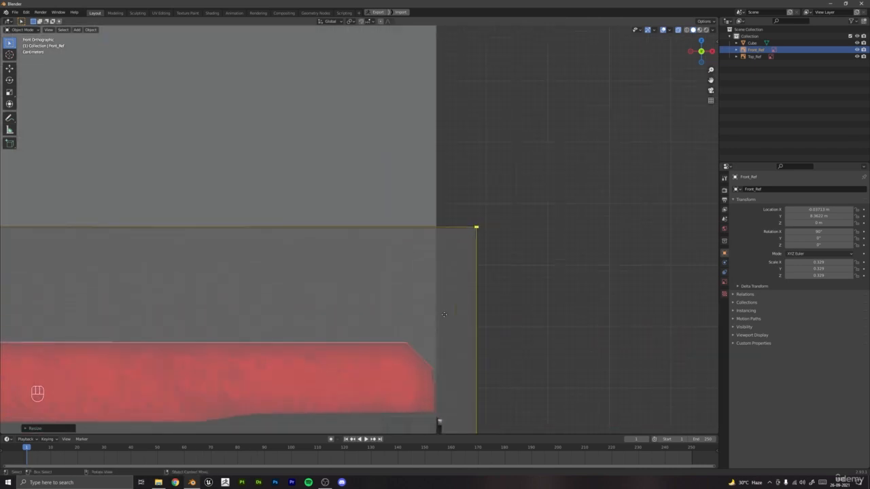
scroll(444, 327, down, 4)
scroll(444, 318, down, 1)
shift+middle_drag(444, 318, 551, 222)
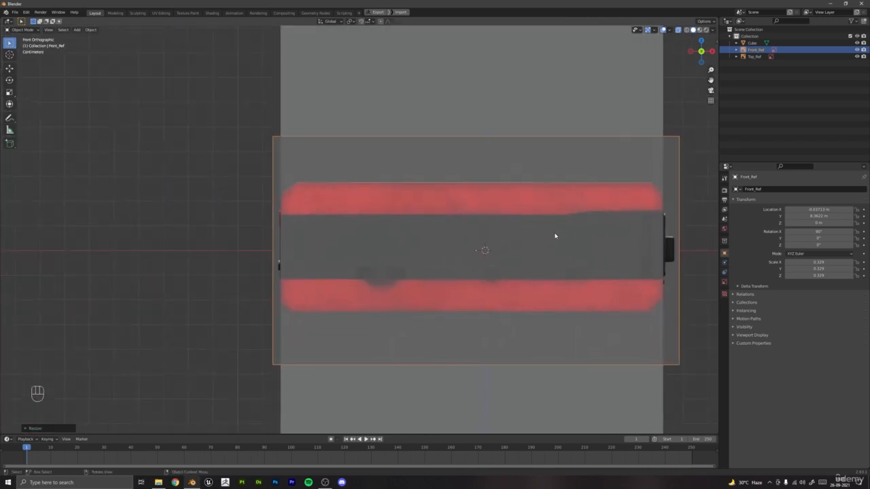
scroll(549, 237, up, 4)
scroll(540, 210, up, 2)
shift+middle_drag(301, 225, 367, 224)
scroll(586, 197, down, 4)
scroll(371, 220, down, 4)
Select the cube and compare it with the reference images in the top and front orthographic views.
click(462, 121)
scroll(462, 121, down, 4)
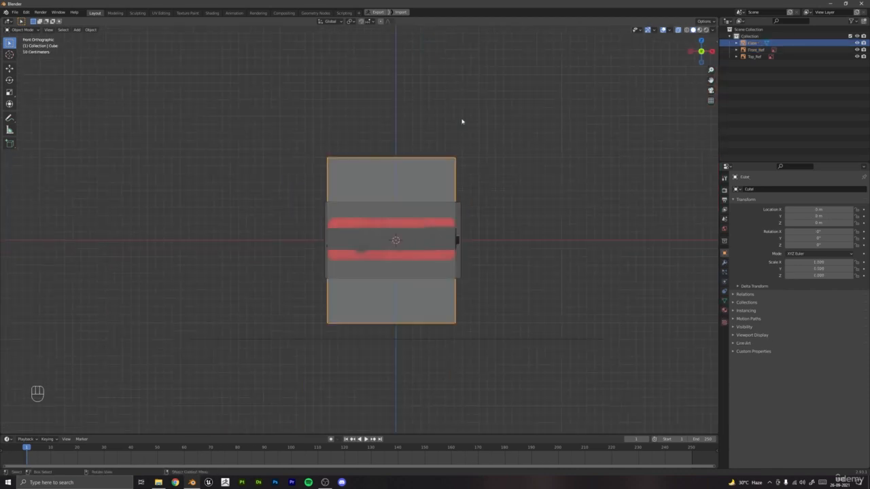
scroll(407, 167, up, 3)
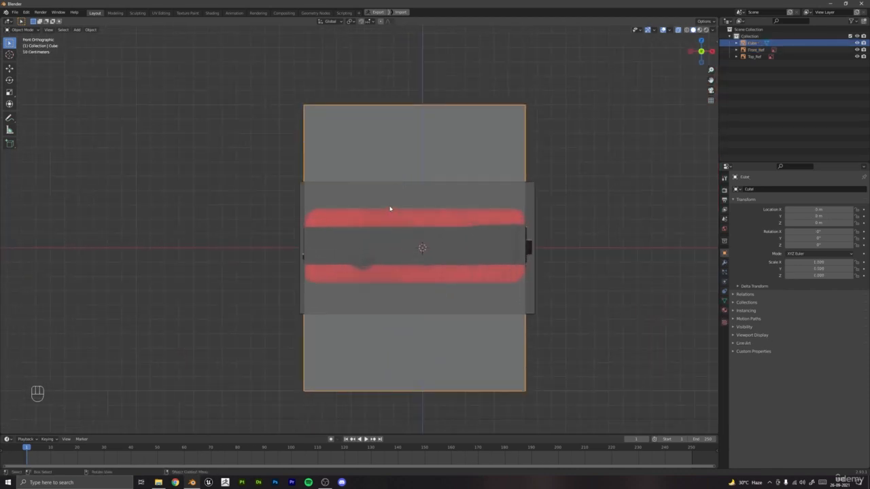
key(KP_7)
scroll(390, 209, down, 4)
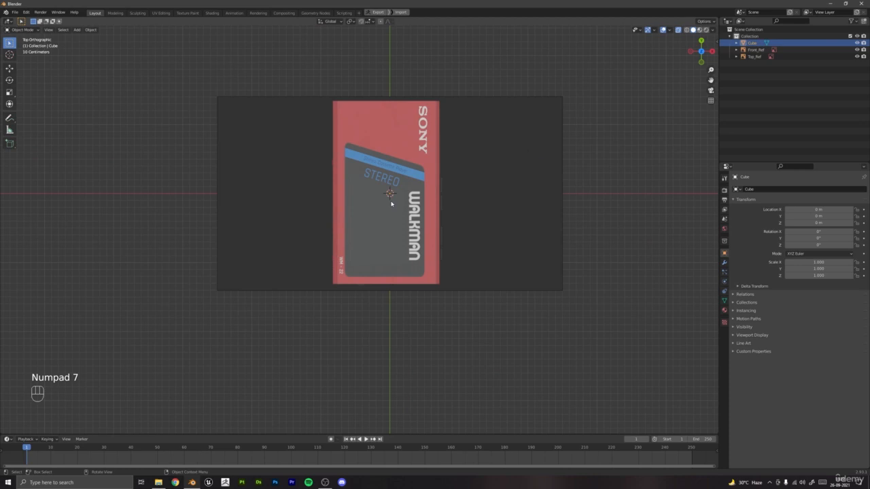
key(KP_1)
scroll(384, 222, up, 5)
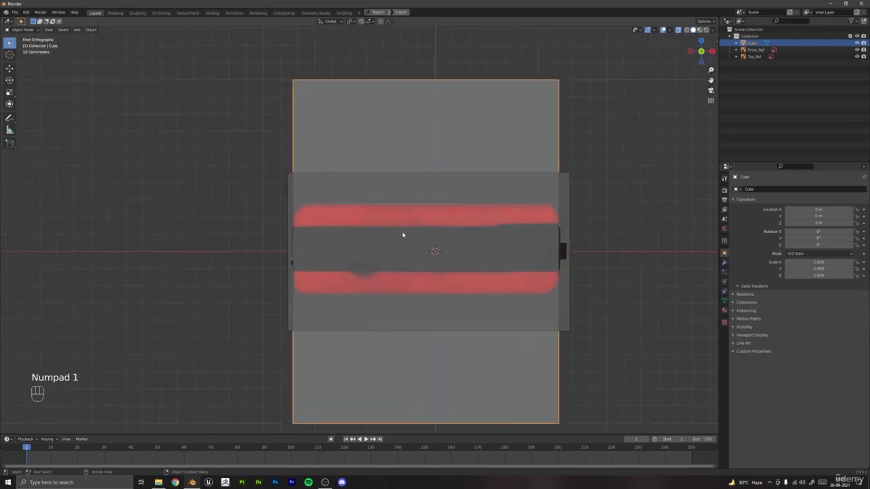
shift+middle_drag(418, 239, 375, 83)
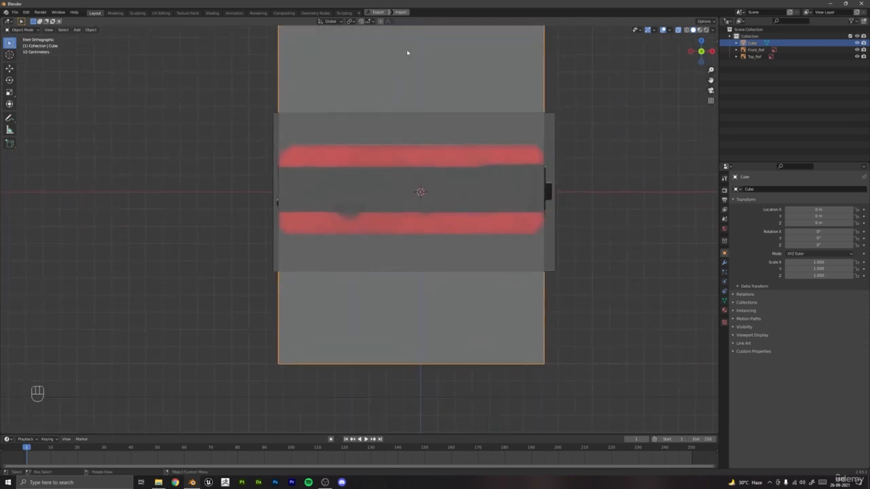
scroll(407, 52, down, 1)
In Edit Mode, move the cube's upper vertices down along Z to the top edge of the Walkman in the front reference.
key(Tab)
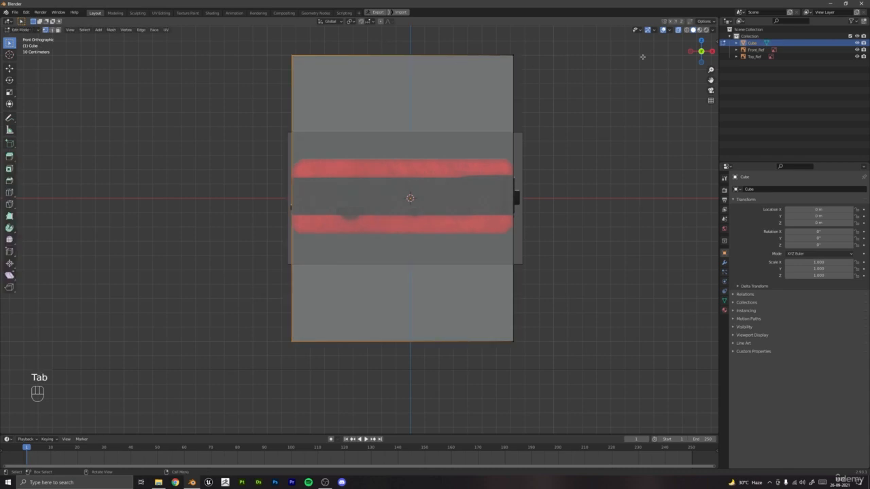
click(677, 30)
click(678, 30)
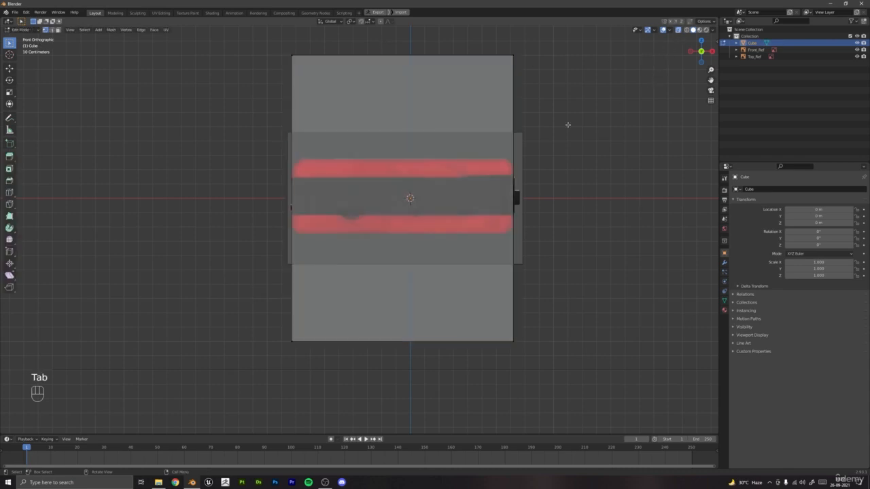
drag(214, 39, 592, 86)
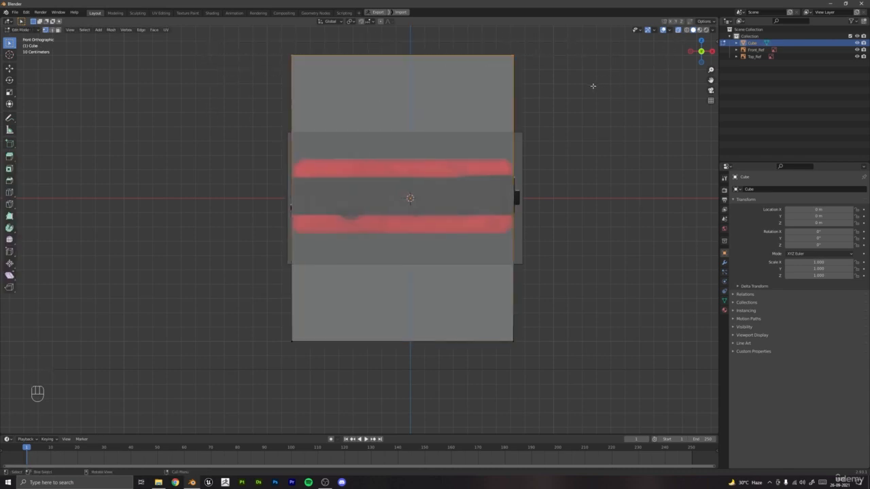
shift+middle_drag(572, 93, 563, 97)
key(g)
key(z)
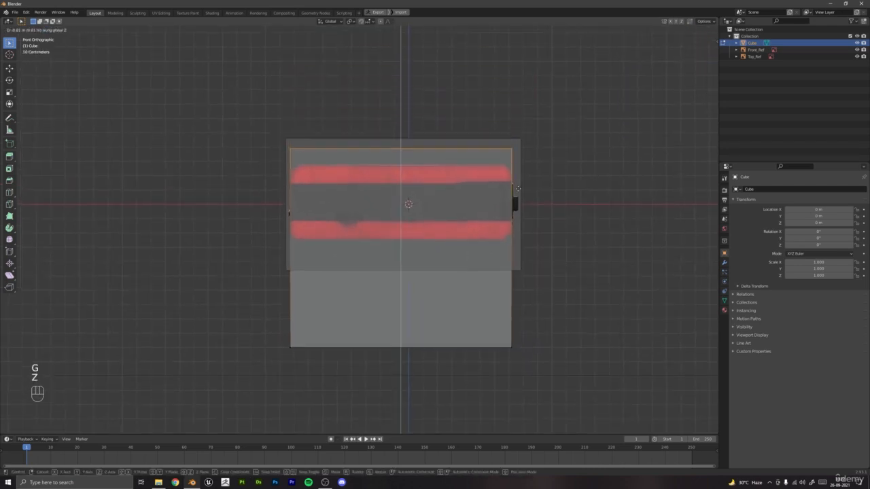
click(520, 239)
scroll(396, 203, up, 6)
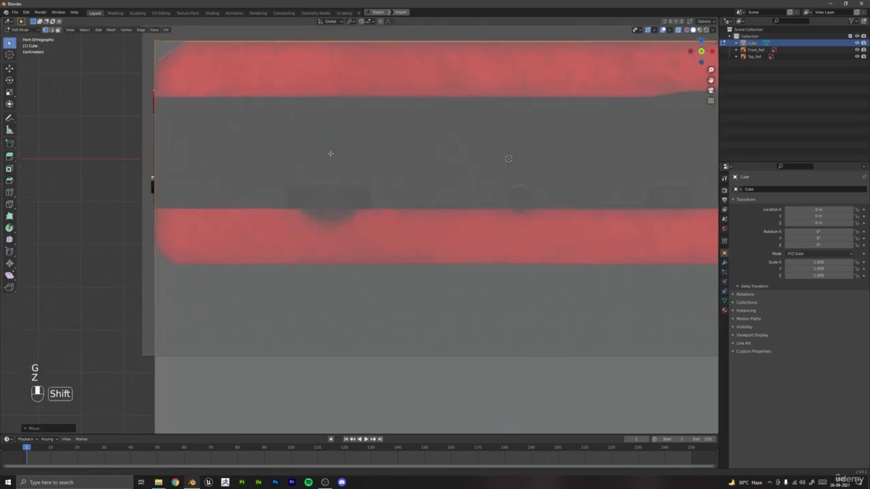
Move the cube's lower vertices up along Z to the bottom edge of the Walkman in the front reference.
shift+middle_drag(331, 153, 343, 178)
scroll(359, 227, down, 4)
shift+middle_drag(408, 261, 388, 151)
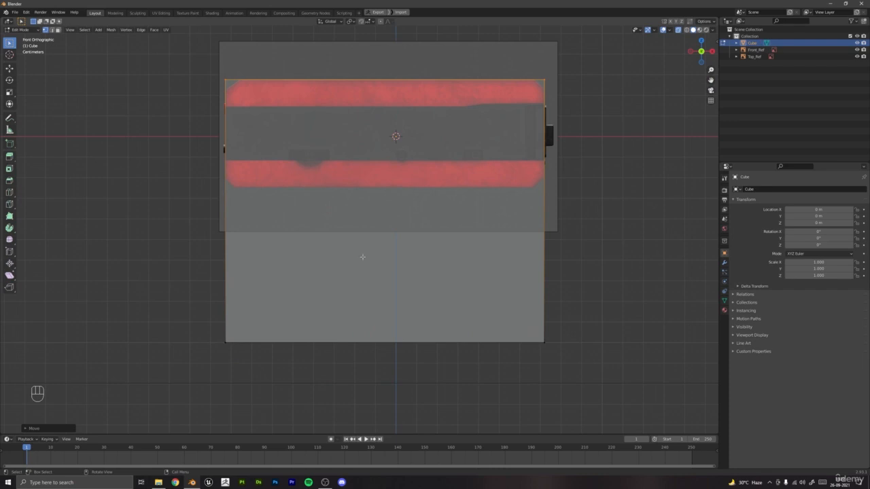
drag(140, 285, 588, 412)
key(g)
key(z)
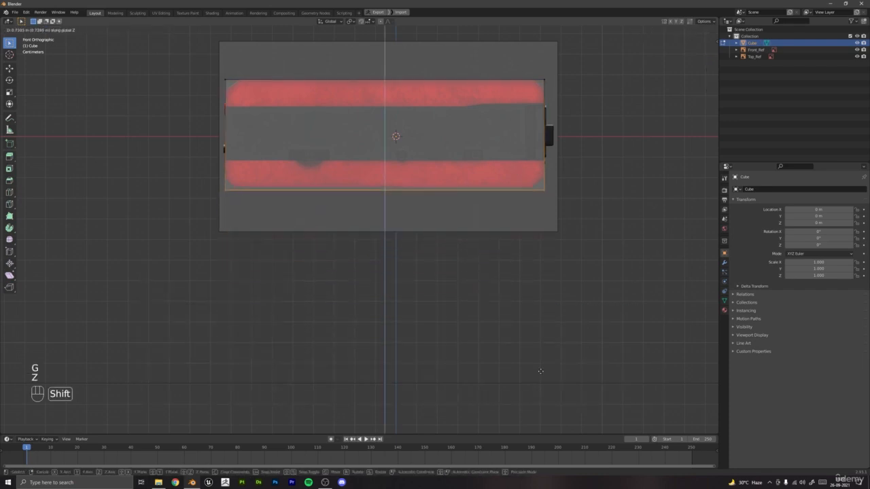
click(548, 353)
Inspect the cube's corners and edges against the Walkman outline in the front reference.
shift+middle_drag(548, 352, 490, 387)
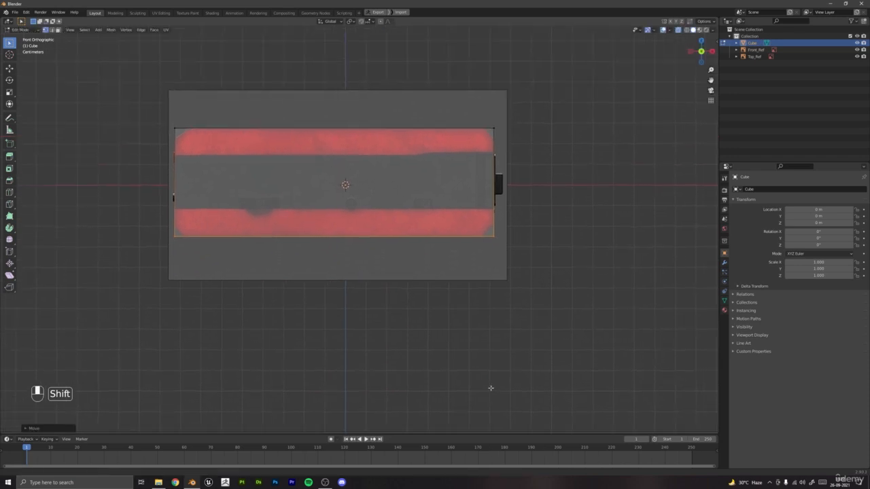
scroll(489, 387, up, 5)
scroll(493, 393, down, 5)
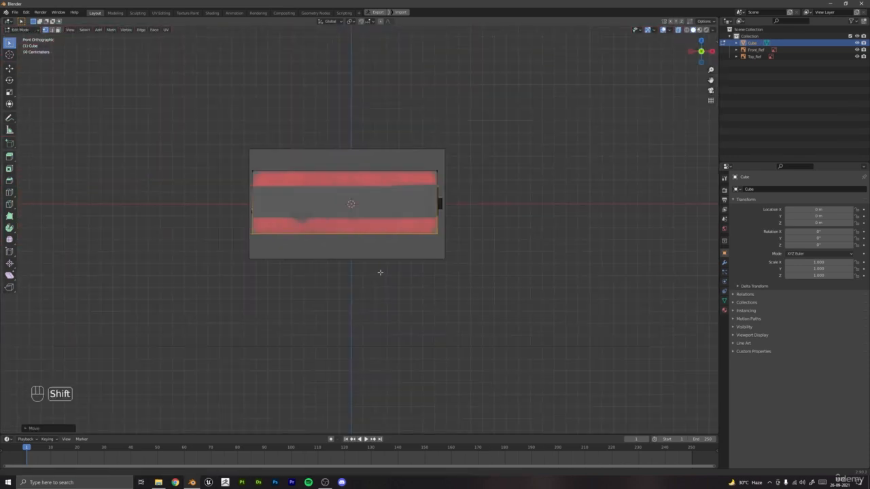
shift+middle_drag(381, 272, 396, 297)
scroll(394, 297, up, 4)
shift+middle_drag(177, 178, 214, 202)
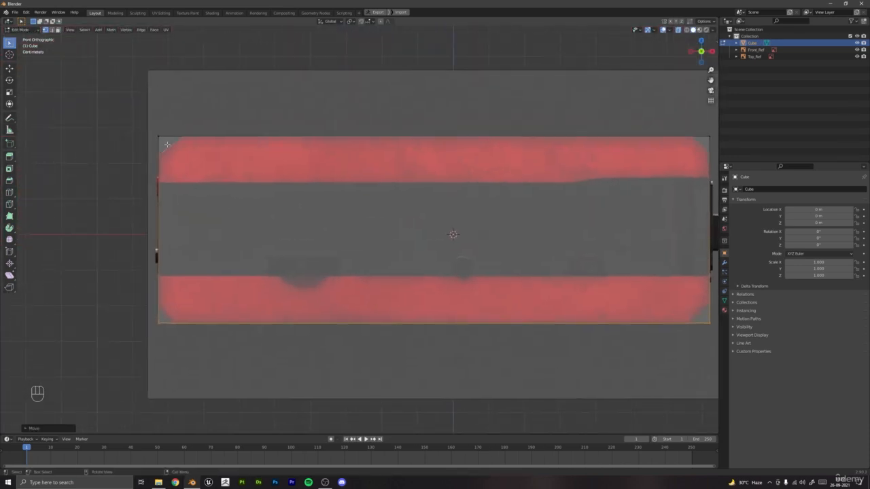
shift+middle_drag(324, 163, 88, 214)
scroll(293, 285, up, 2)
shift+middle_drag(361, 264, 256, 287)
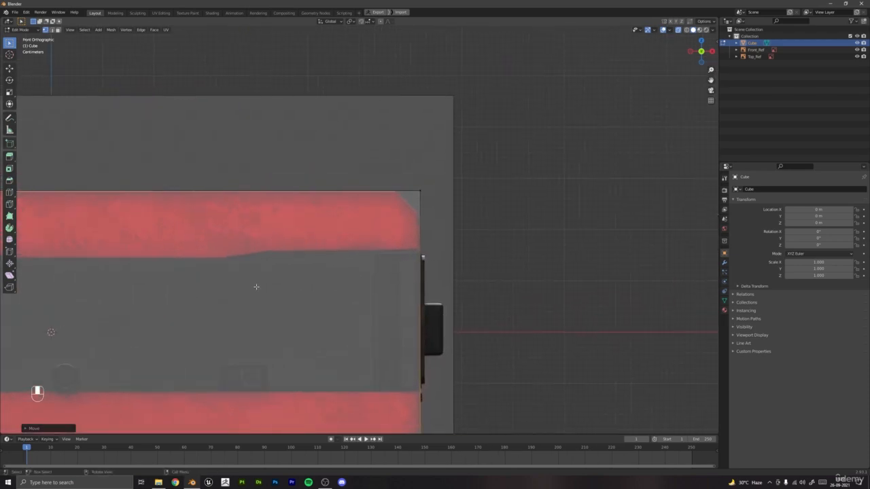
Add a horizontal loop cut around the cube and slide it up to the lower end of the Walkman's upper corner chamfer.
scroll(310, 294, down, 1)
key(ctrl+r)
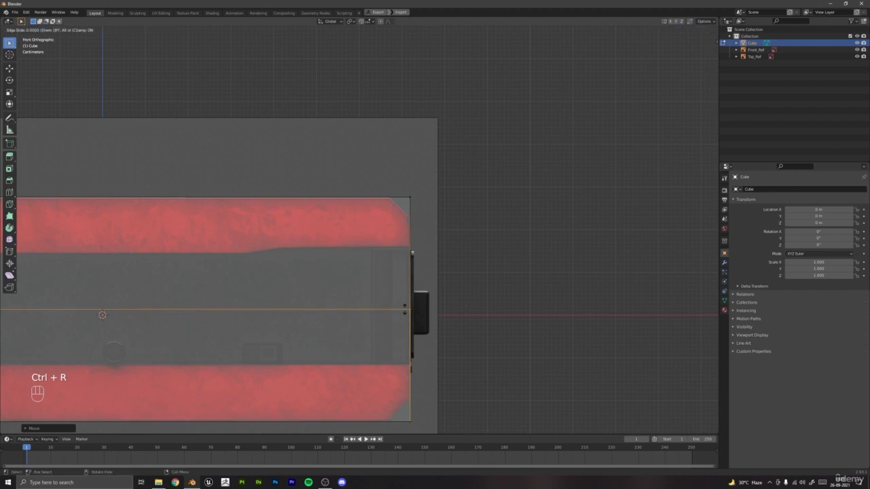
click(405, 309)
key(shift)
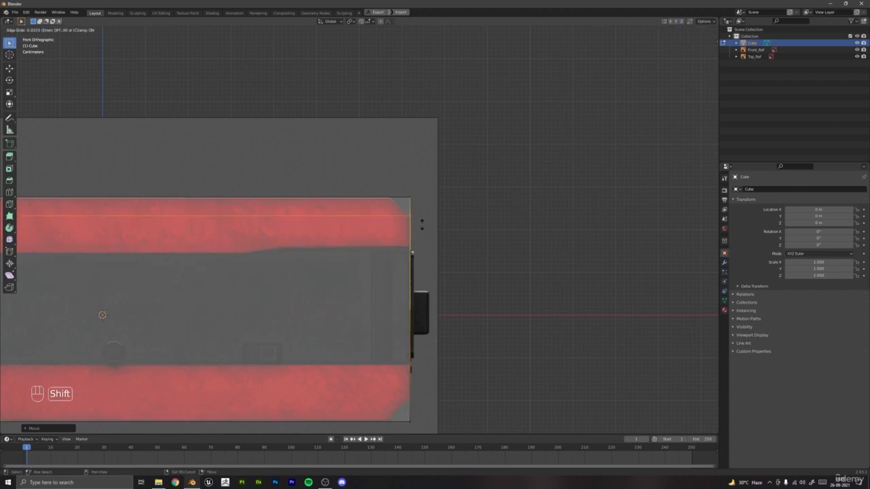
click(421, 224)
Add two more horizontal loop cuts and slide them up just below the upper chamfer loop, matching the small side step in the reference.
scroll(422, 225, up, 3)
key(ctrl+r)
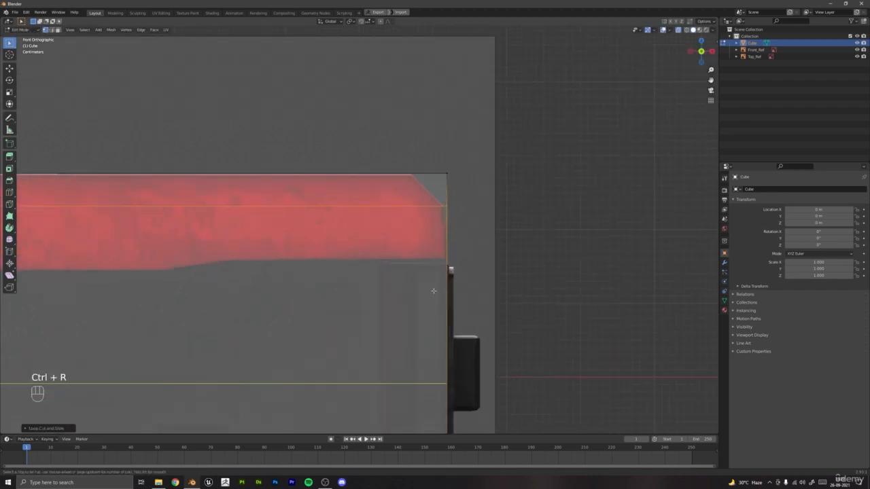
click(417, 238)
key(shift)
click(468, 131)
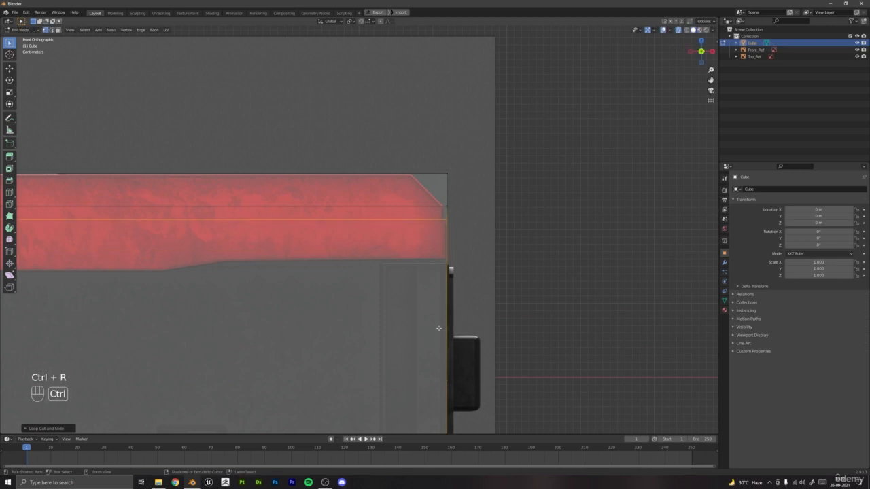
key(ctrl+r)
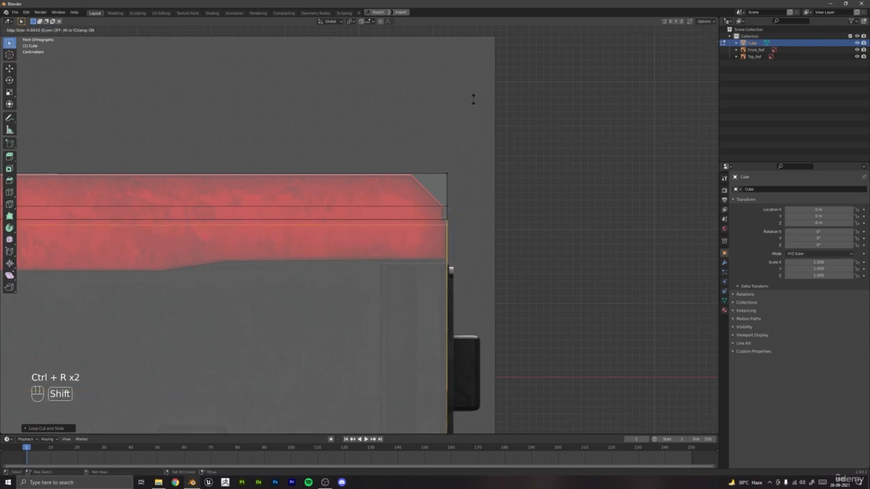
shift+click(474, 104)
Add a horizontal loop cut and slide it down to the upper end of the Walkman's lower corner chamfers.
scroll(473, 104, down, 3)
shift+middle_drag(353, 282, 525, 160)
scroll(344, 270, down, 2)
shift+middle_drag(273, 270, 392, 257)
key(ctrl+r)
click(173, 204)
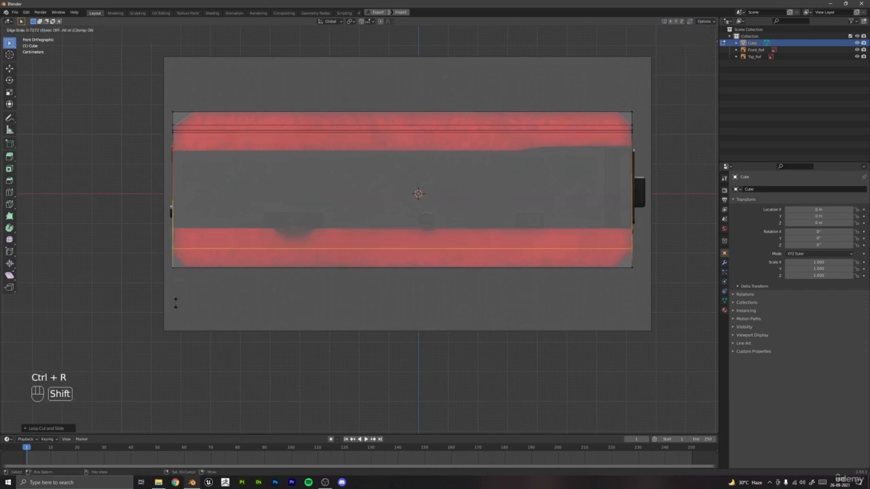
click(175, 367)
Add two horizontal loop cuts, one at the lower and one at the upper border of the Walkman's grey centre band.
key(ctrl+r)
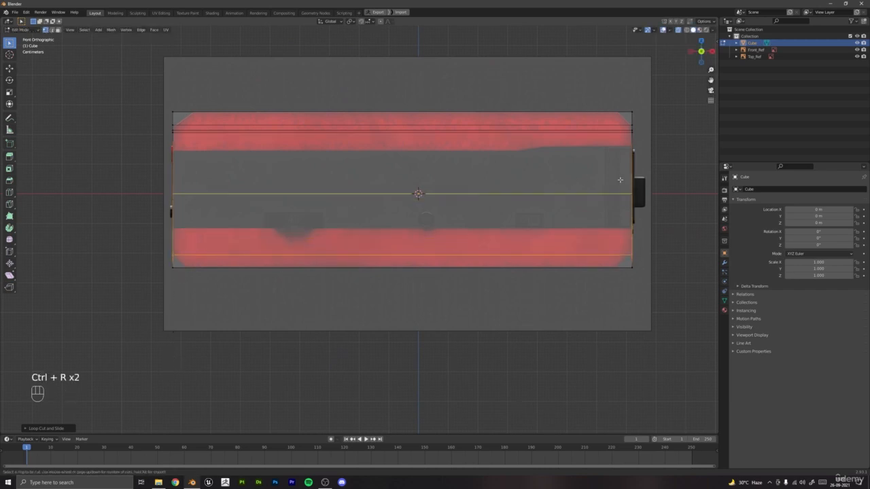
click(632, 194)
shift+click(421, 155)
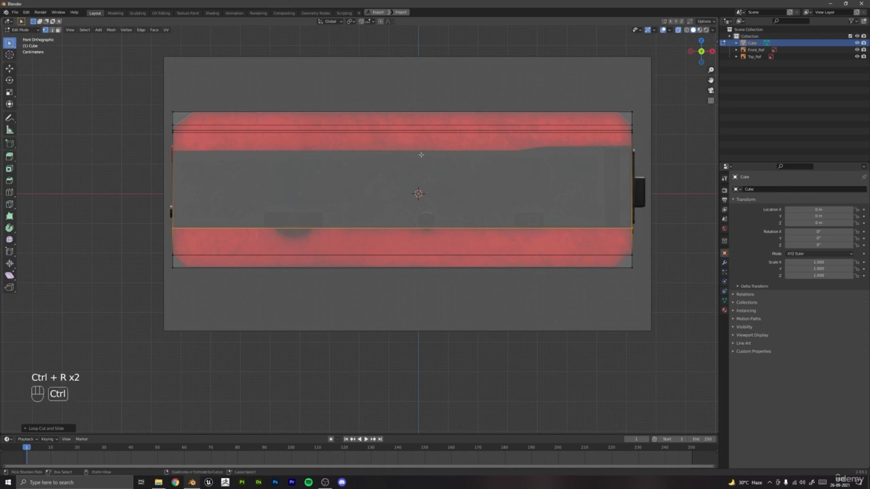
key(ctrl+r)
click(624, 167)
shift+click(627, 138)
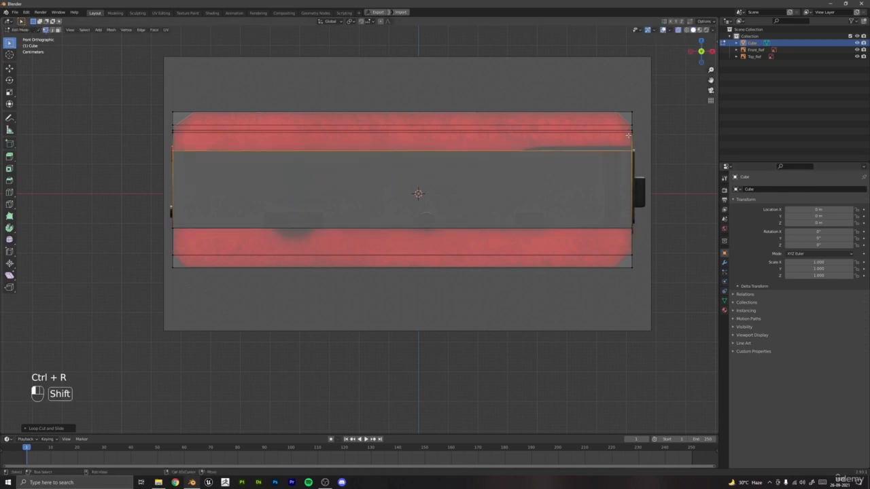
Move the cube's top-left corner vertices inward along X to the upper end of the left chamfer.
shift+middle_drag(232, 227, 357, 294)
scroll(358, 293, up, 3)
shift+middle_drag(311, 226, 350, 285)
scroll(350, 288, up, 4)
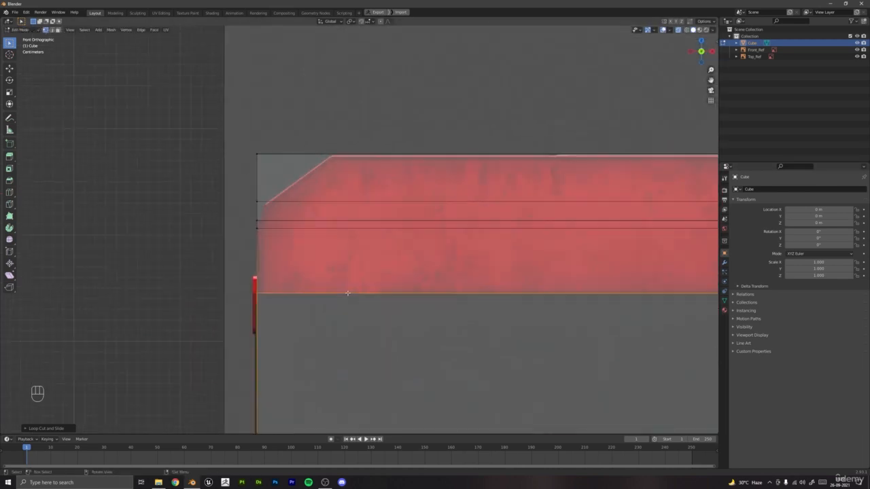
shift+middle_drag(309, 248, 348, 301)
scroll(346, 300, up, 2)
drag(253, 189, 288, 213)
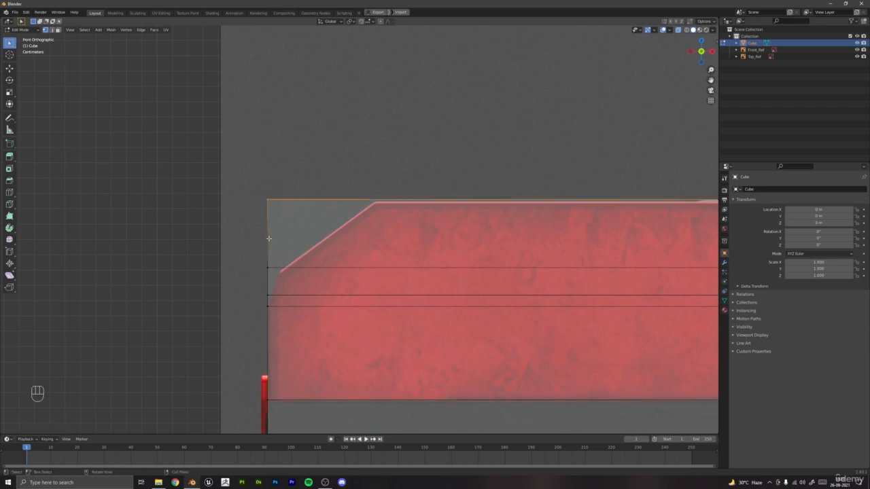
key(g)
key(x)
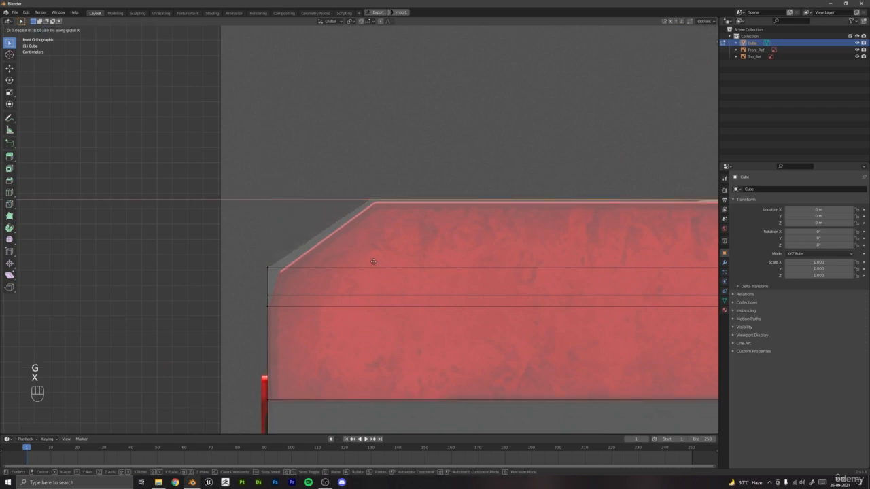
click(377, 264)
Select all the cube's top vertices and move them slightly down along Z onto the Walkman's top edge.
scroll(401, 243, down, 4)
shift+middle_drag(450, 223, 216, 224)
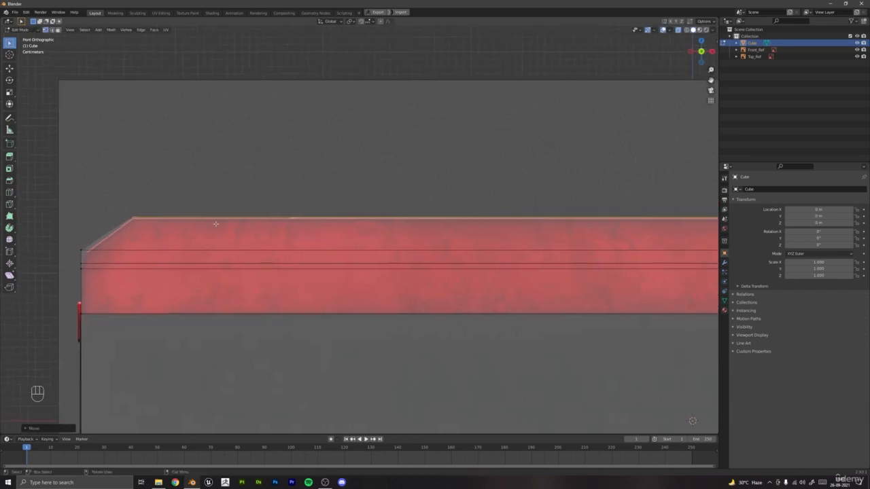
scroll(147, 216, down, 3)
drag(222, 212, 714, 231)
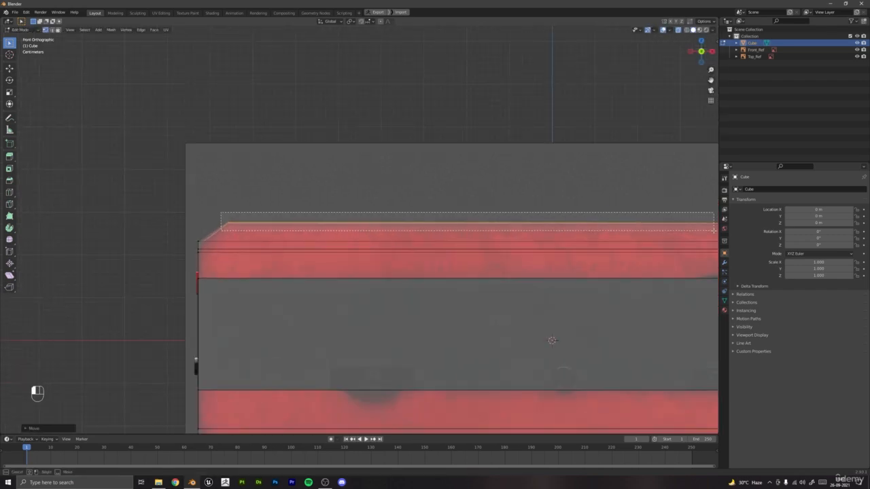
key(shift+c)
drag(223, 213, 681, 236)
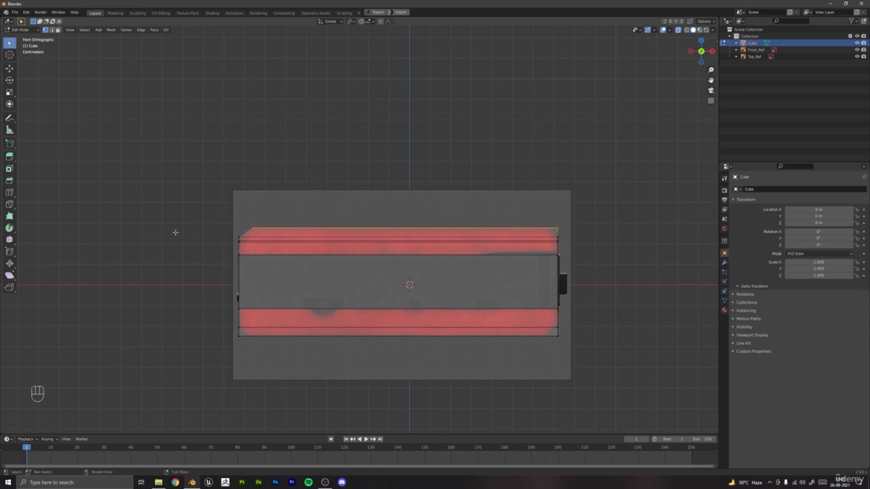
scroll(171, 238, up, 6)
scroll(168, 255, down, 3)
key(g)
key(z)
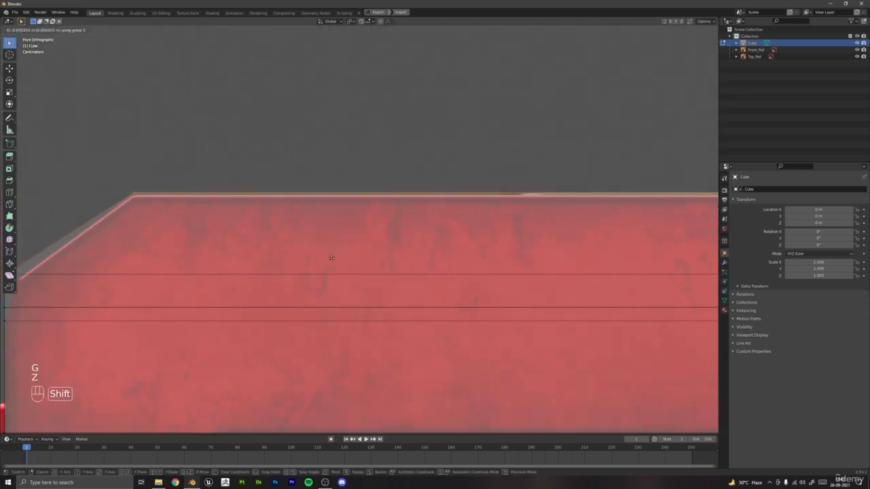
click(330, 279)
Move the chamfer loop's left vertices along X and Z onto the lower end of the upper-left chamfer.
scroll(313, 272, down, 4)
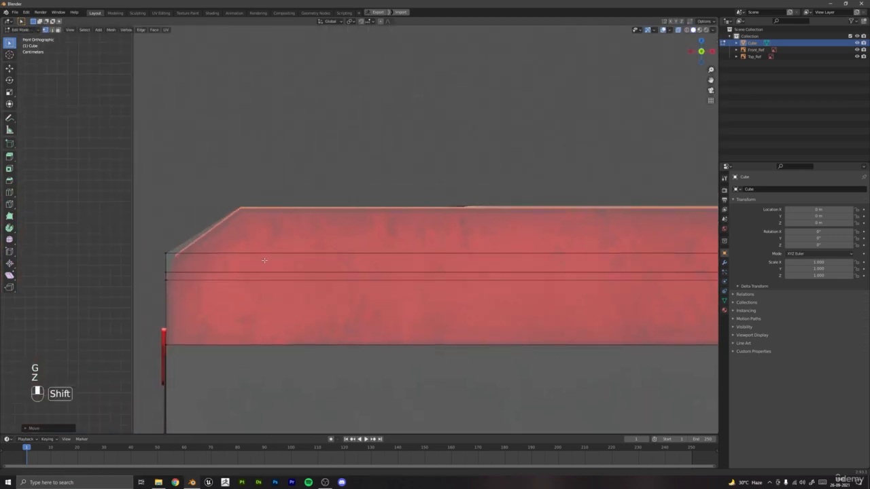
drag(218, 223, 250, 243)
key(g)
key(x)
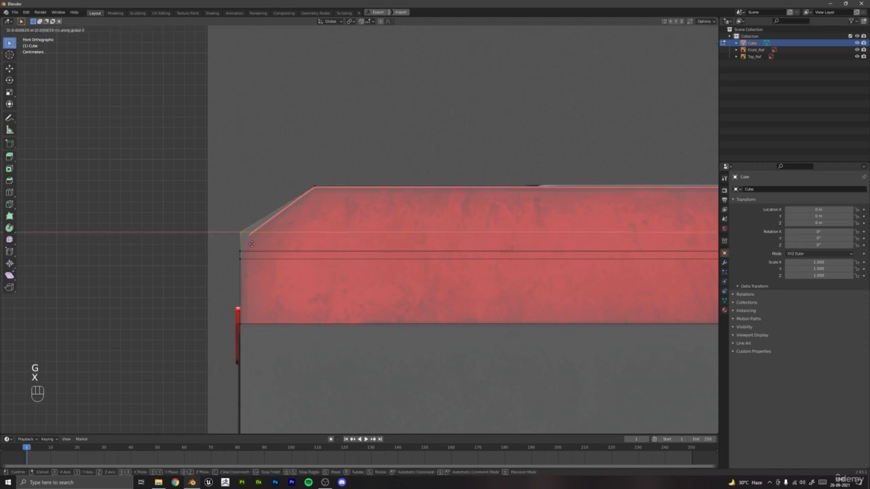
key(shift)
click(288, 266)
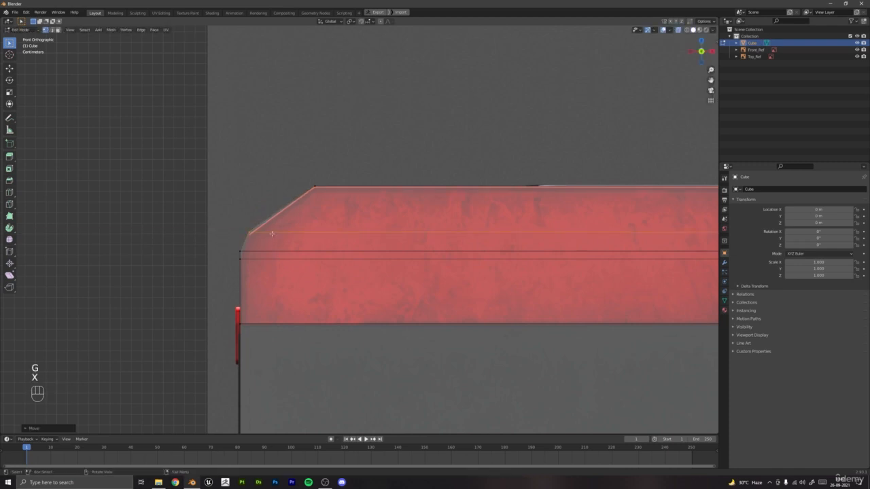
scroll(271, 233, up, 4)
key(g)
key(z)
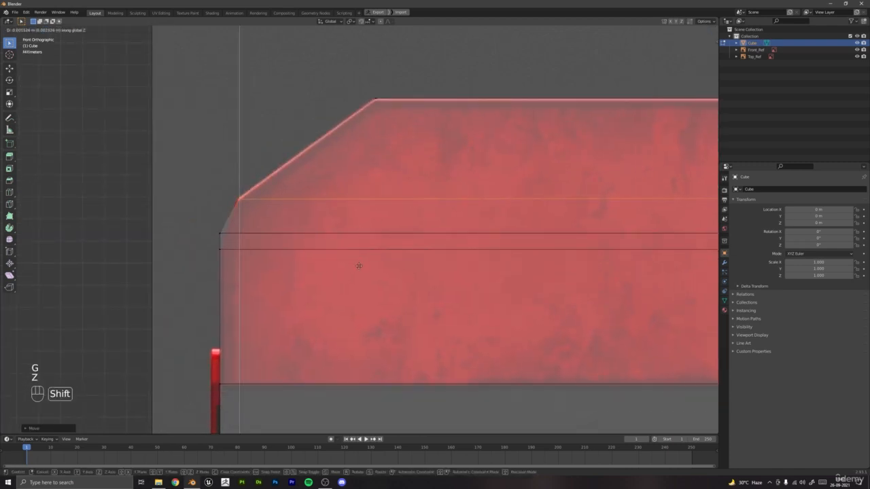
key(g)
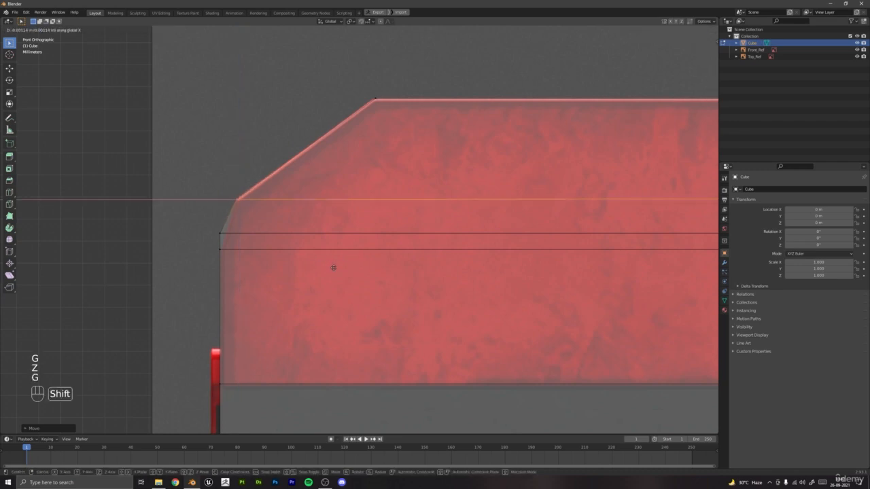
click(332, 268)
Move the cube's top-right corner vertices inward along X to the upper end of the right chamfer.
scroll(331, 268, down, 5)
shift+middle_drag(482, 252, 564, 246)
key(g)
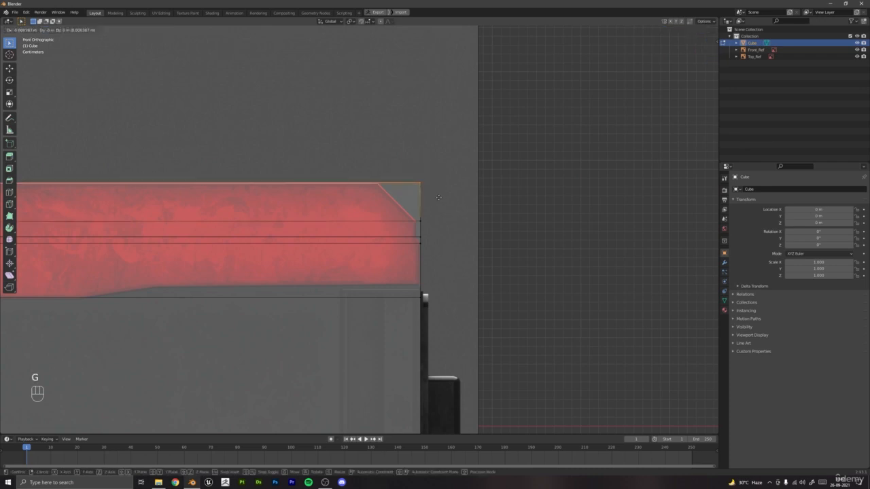
key(x)
click(373, 193)
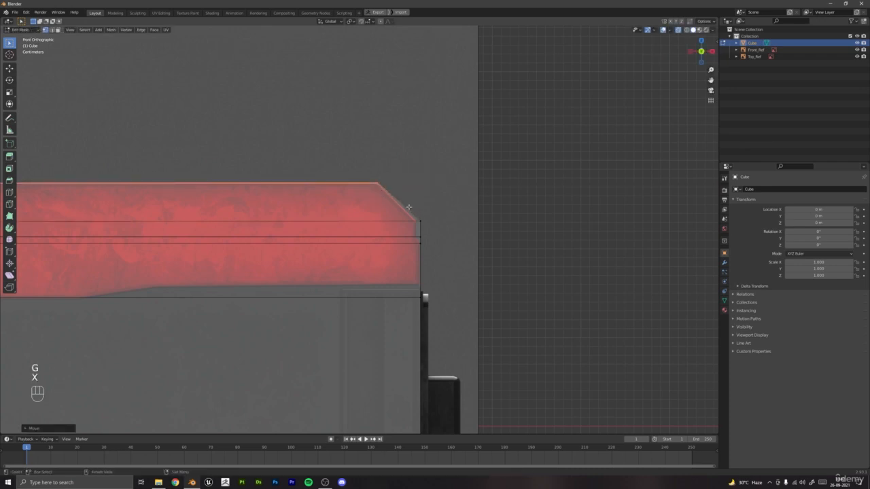
Move the right-side vertices of the chamfer loop and the loop below it inward along X to the reference outline.
click(415, 221)
key(g)
key(x)
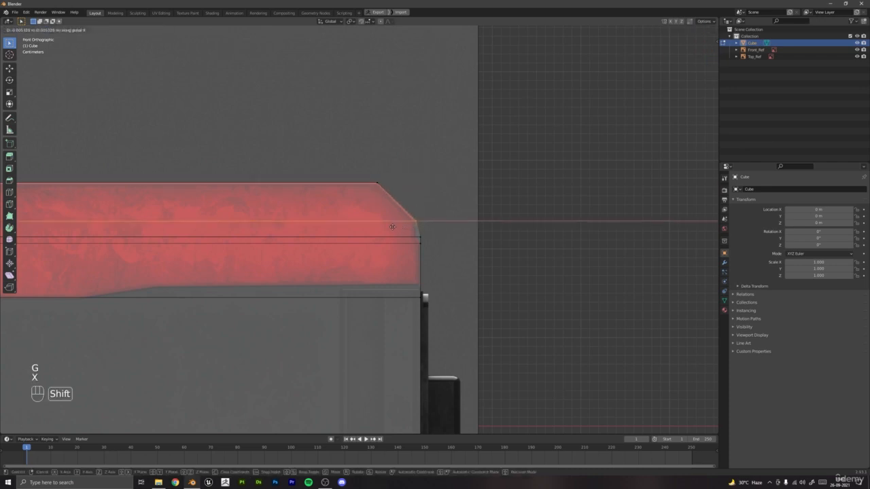
scroll(423, 237, up, 3)
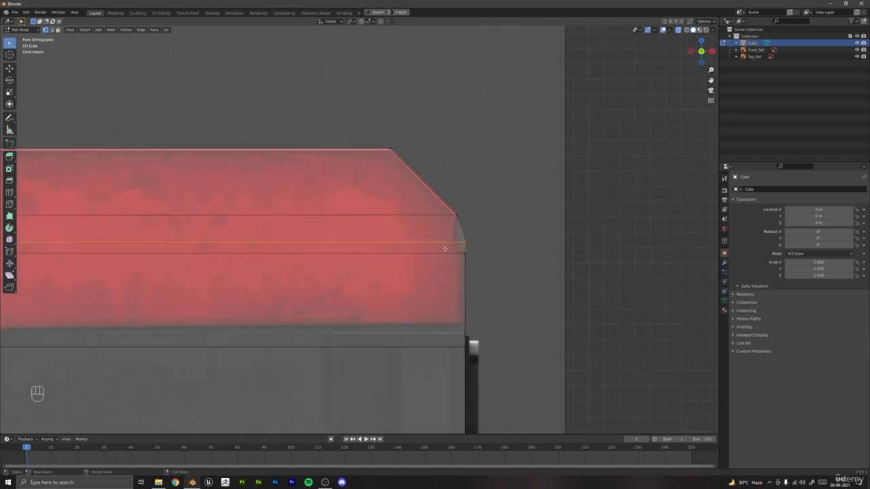
click(481, 263)
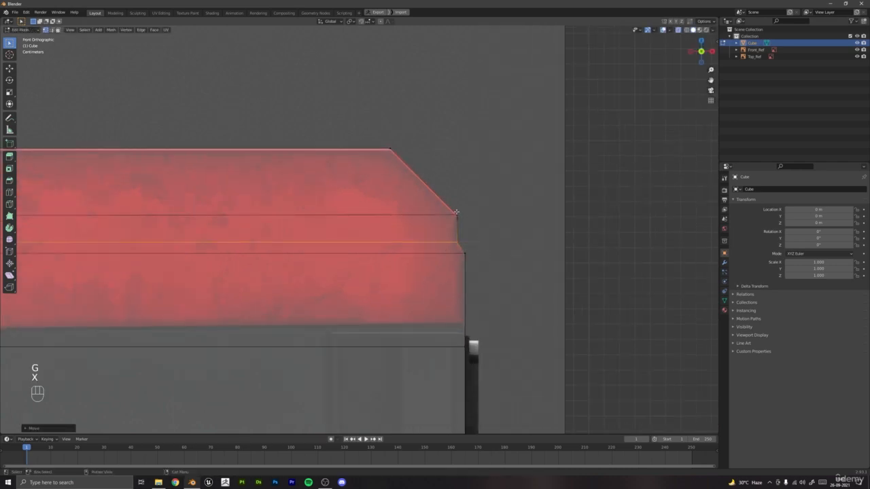
Fine-tune the chamfer loop's right vertices along X and Z to sit on the lower end of the upper-right chamfer.
click(456, 212)
key(g)
key(x)
click(471, 220)
key(g)
key(z)
click(473, 223)
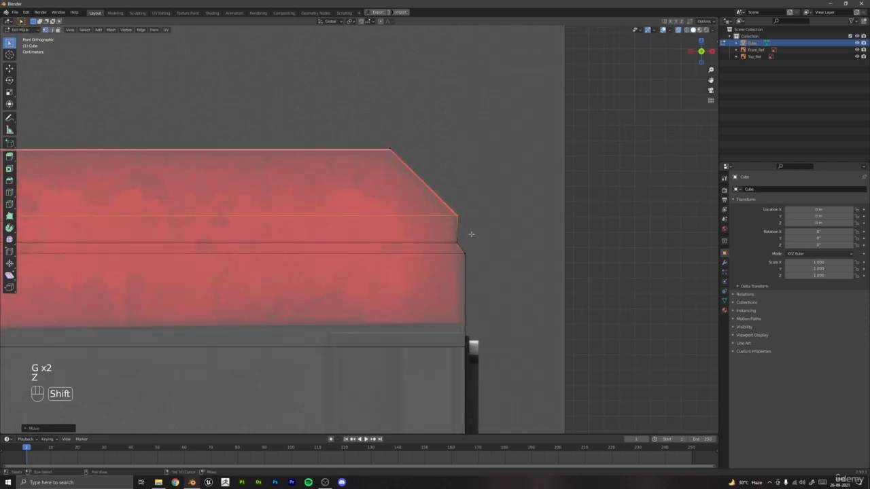
Move the right vertices of the third loop from the top slightly inward along X to the Walkman's side edge.
click(467, 254)
key(g)
key(x)
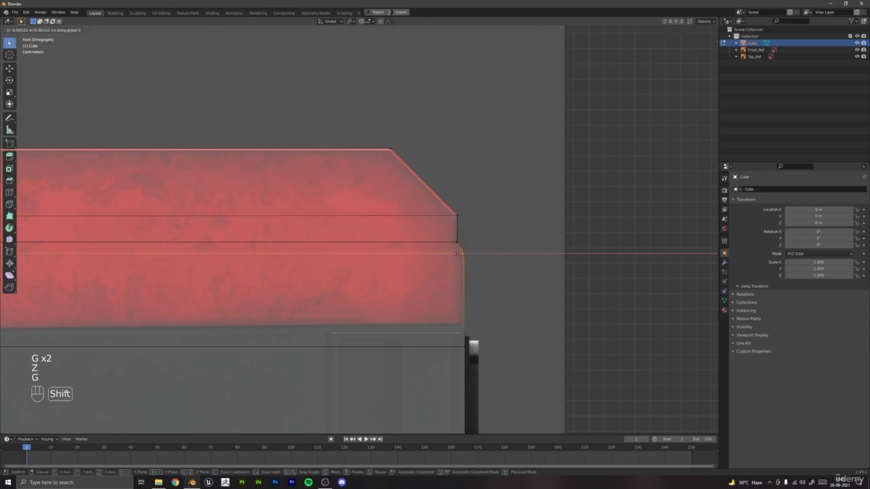
click(462, 255)
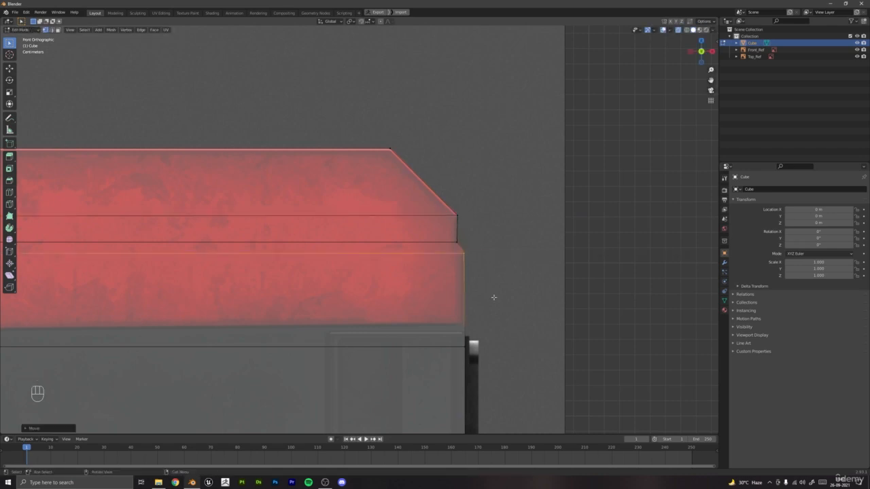
Move the left vertices of the loop just below the chamfer slightly inward along X to follow the Walkman's outline.
scroll(489, 299, down, 4)
shift+middle_drag(234, 300, 649, 280)
shift+middle_drag(299, 280, 612, 281)
shift+middle_drag(386, 255, 653, 258)
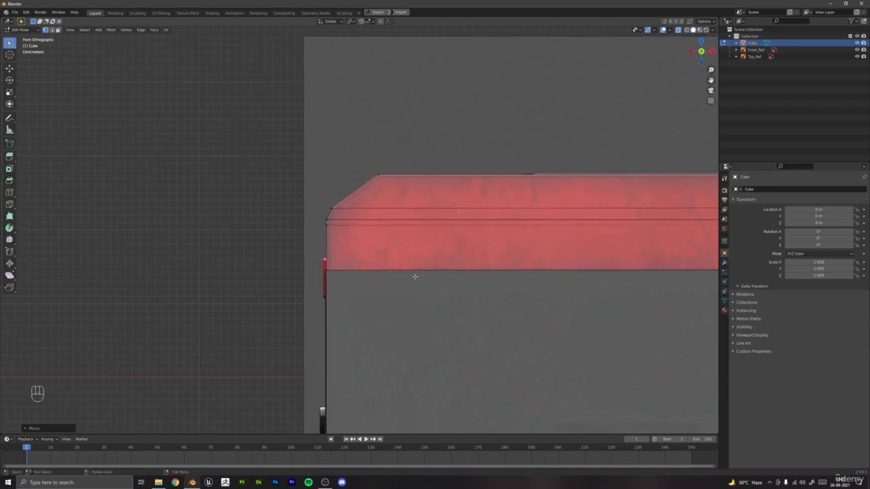
scroll(407, 282, up, 2)
shift+click(312, 216)
key(g)
key(x)
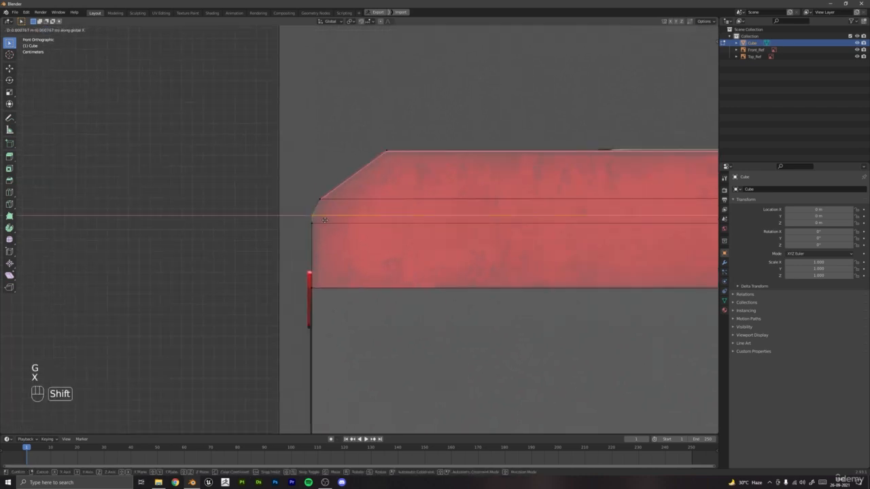
click(344, 229)
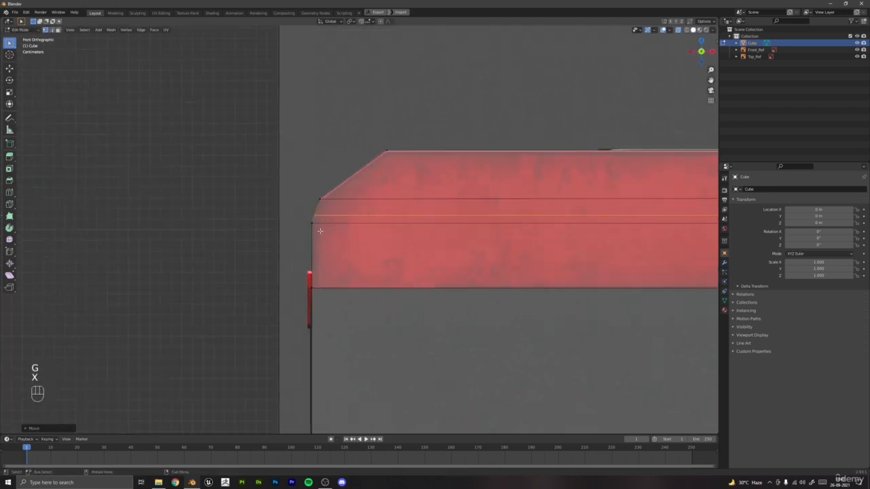
Move the cube's bottom-left corner vertices along X and Z to the lower end of the lower-left chamfer.
scroll(320, 232, down, 4)
shift+middle_drag(405, 314, 419, 162)
scroll(378, 312, up, 2)
shift+middle_drag(367, 323, 391, 255)
drag(331, 224, 372, 251)
key(g)
key(x)
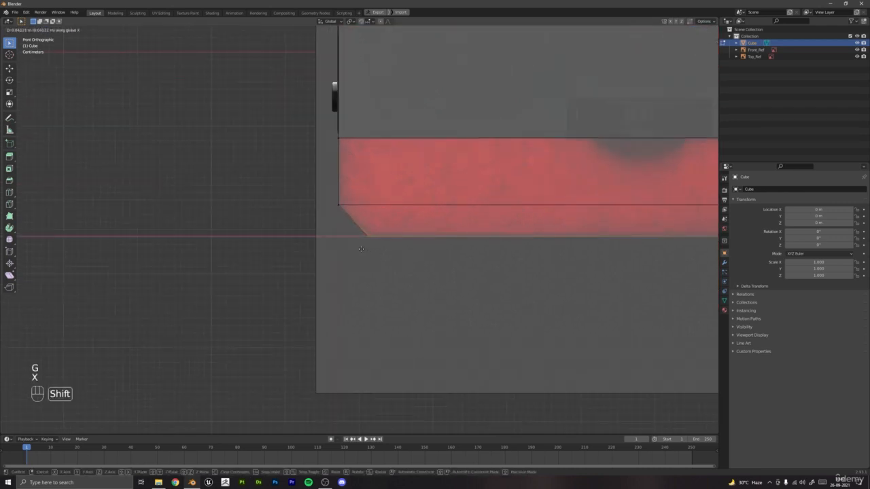
click(371, 252)
key(g)
key(z)
click(396, 256)
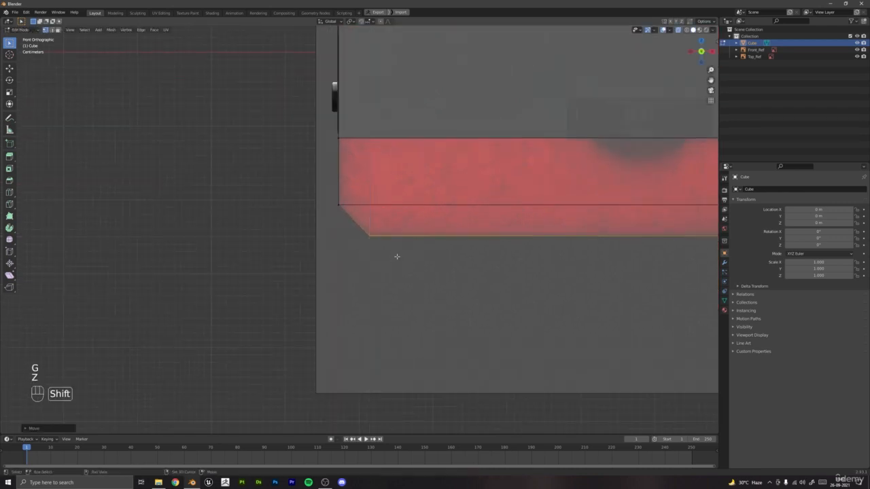
Fine-tune the bottom-left corner vertices along X and Z against the chamfer in a close-up of the reference.
scroll(398, 257, up, 6)
key(g)
key(x)
click(431, 268)
key(g)
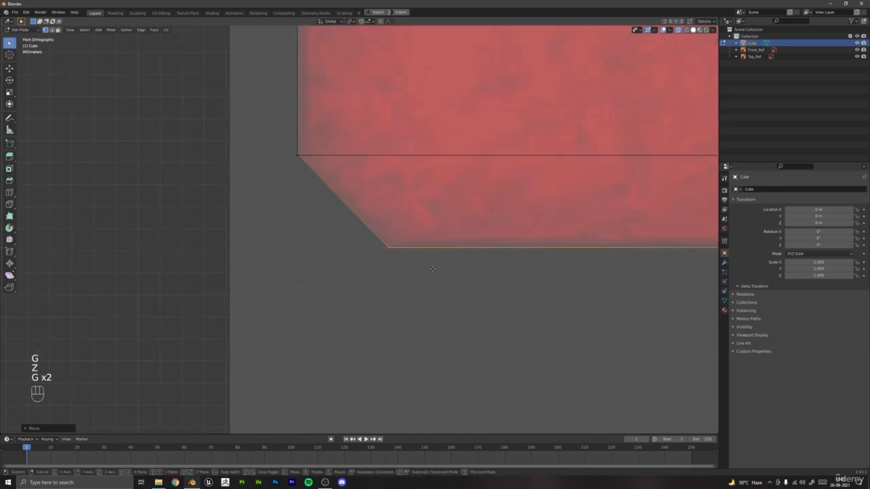
key(z)
click(434, 254)
key(g)
key(x)
click(438, 253)
Move the cube's bottom-right corner vertices along X and Z to the lower end of the reference's lower-right chamfer.
scroll(438, 253, down, 4)
shift+middle_drag(466, 255, 55, 234)
shift+middle_drag(571, 256, 154, 264)
shift+middle_drag(466, 251, 237, 258)
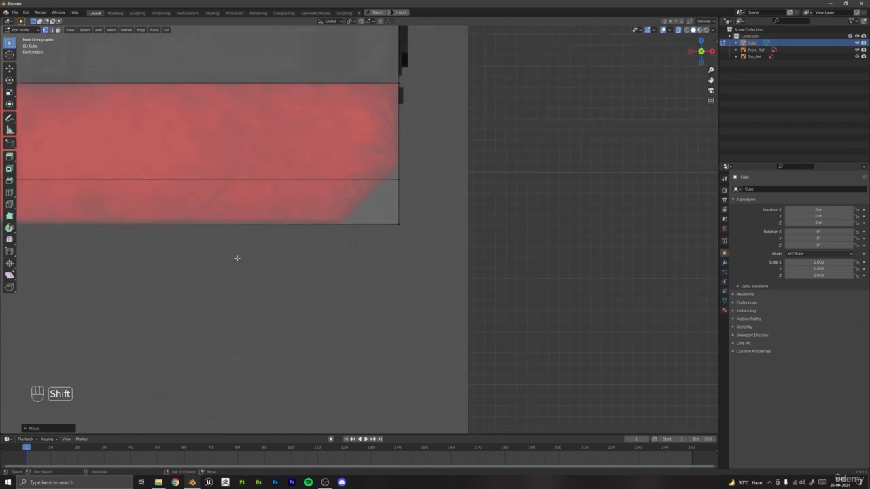
key(g)
key(x)
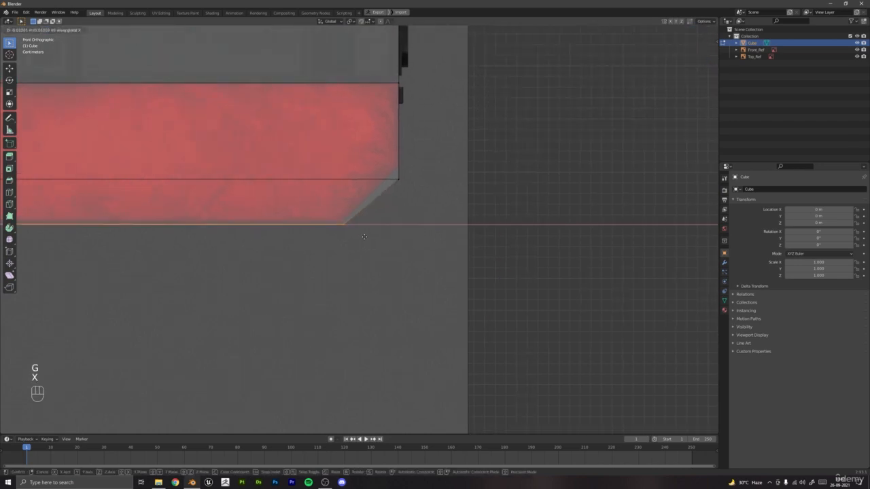
click(353, 234)
key(g)
key(z)
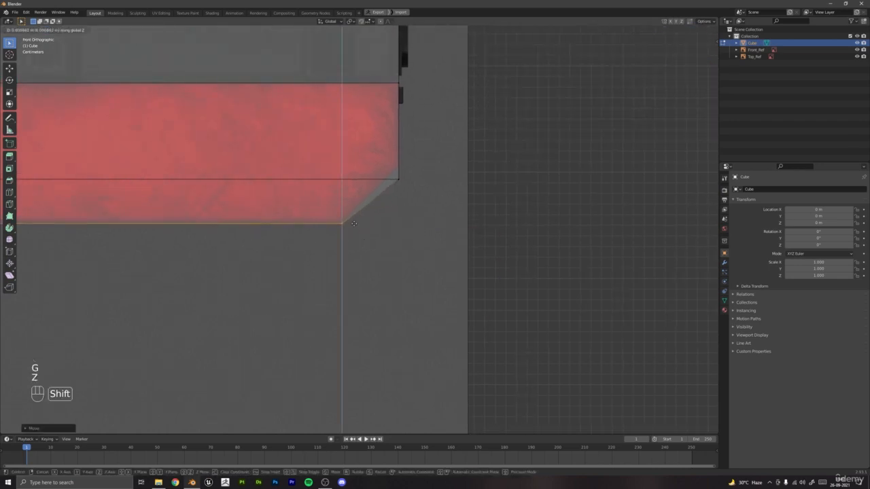
click(354, 223)
Raise the right vertices of the lowest loop along Z to the upper end of the lower-right chamfer.
scroll(373, 225, down, 3)
scroll(374, 225, up, 3)
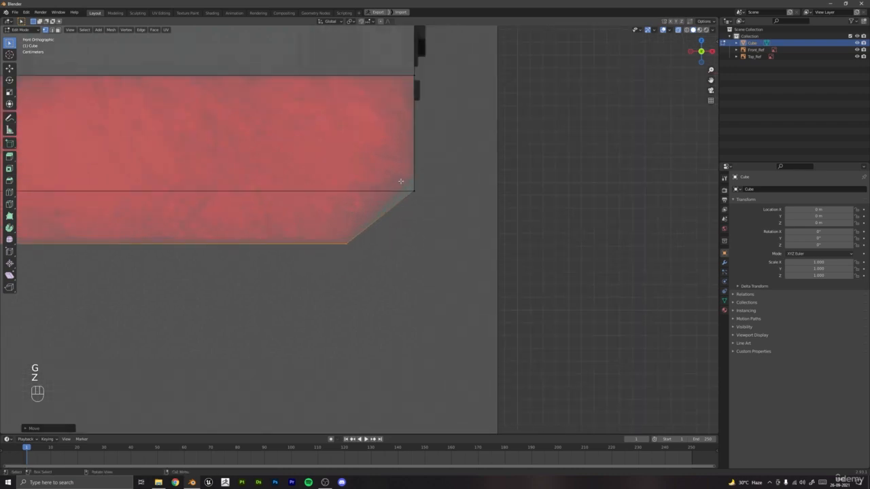
key(g)
key(z)
shift+click(426, 174)
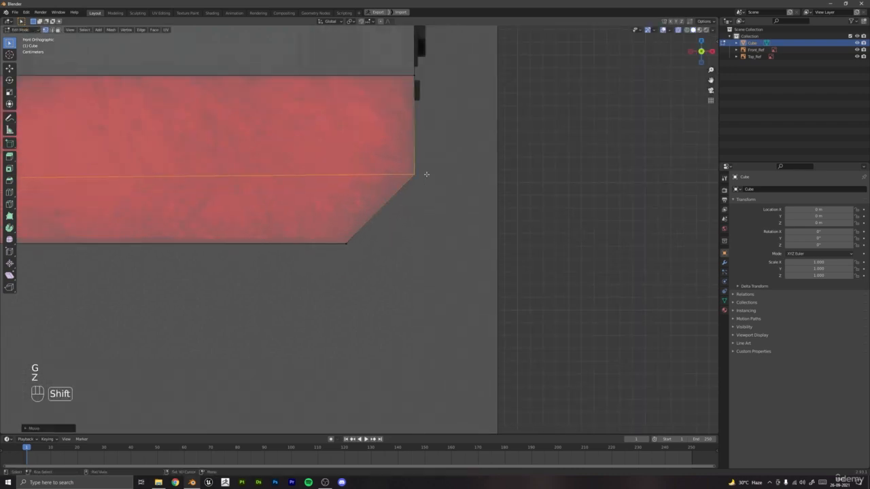
key(g)
key(z)
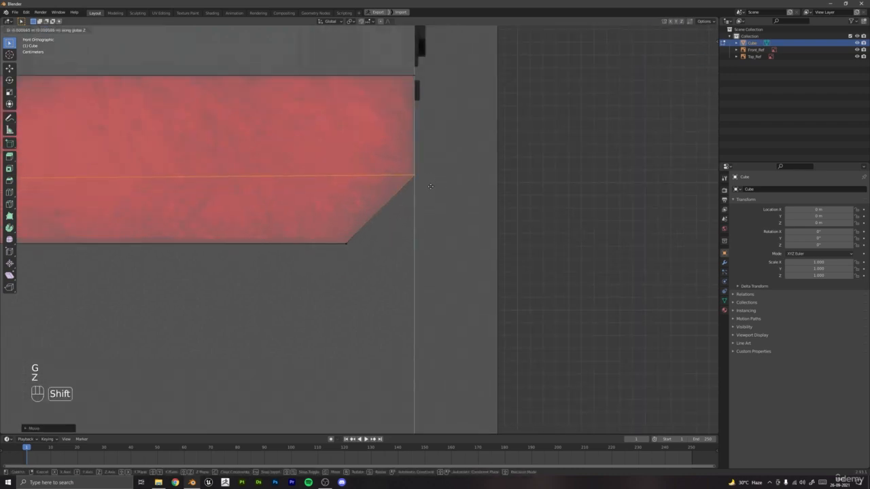
shift+click(431, 186)
Examine the mesh outline and loops against the front reference from the right end to the left end.
scroll(429, 187, down, 9)
shift+middle_drag(322, 235, 250, 281)
scroll(506, 269, up, 3)
click(437, 299)
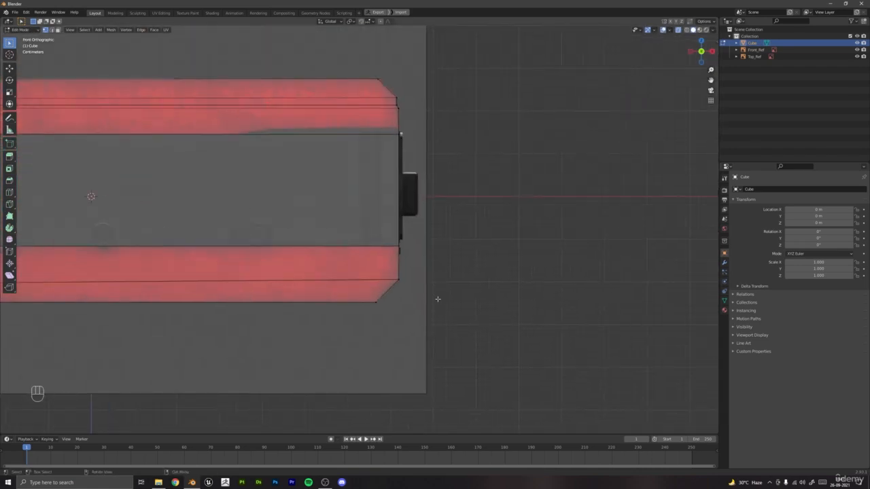
scroll(437, 299, up, 4)
scroll(438, 306, down, 4)
shift+middle_drag(297, 267, 661, 270)
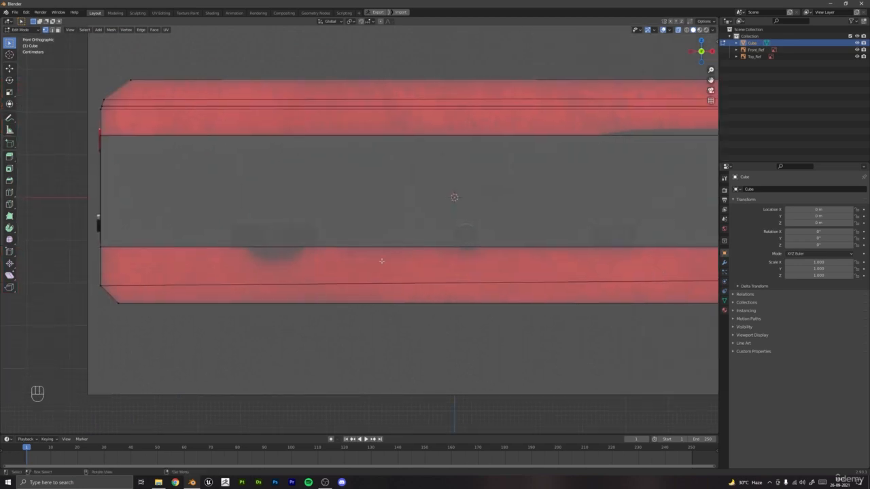
shift+middle_drag(381, 261, 364, 294)
scroll(450, 215, up, 3)
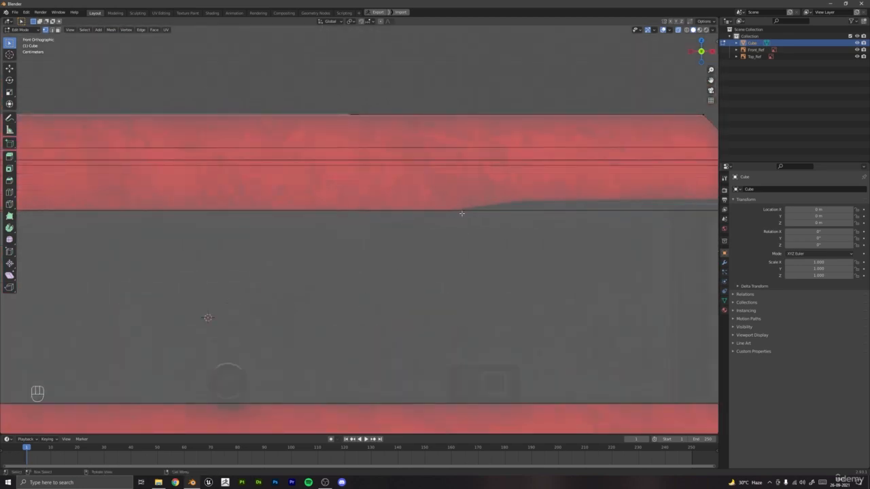
scroll(556, 203, down, 2)
shift+middle_drag(556, 202, 413, 219)
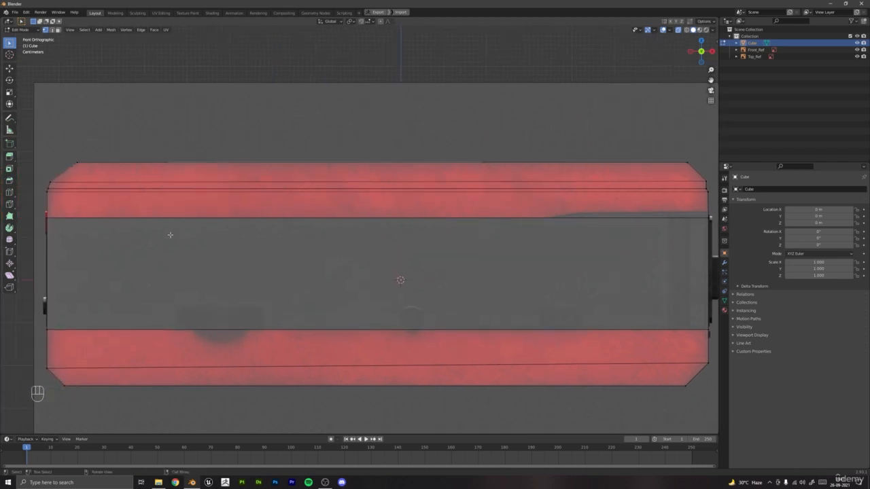
shift+middle_drag(169, 235, 336, 235)
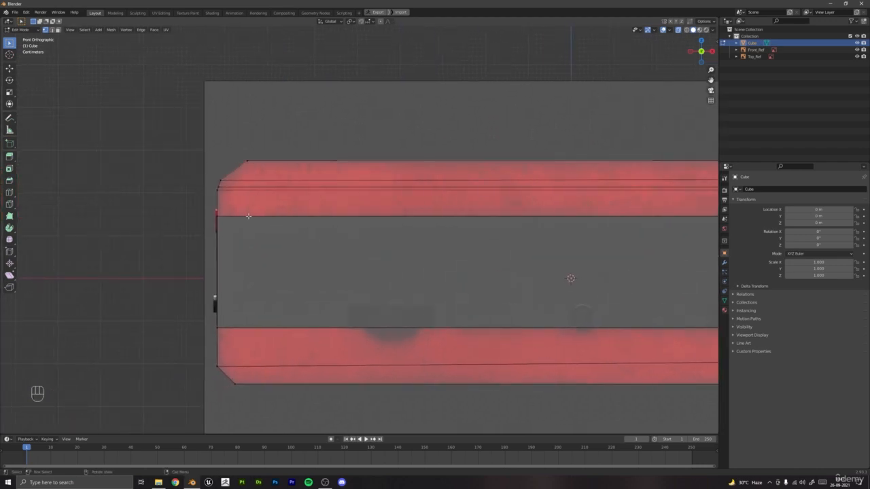
Turn off X-ray and select the edge loop along the lower edge of the upper red band.
middle_drag(248, 216, 653, 72)
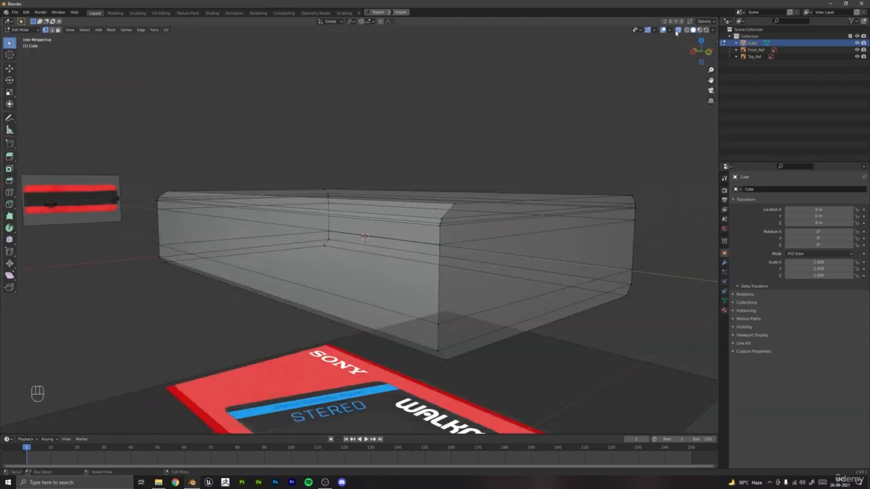
click(677, 31)
middle_drag(319, 212, 400, 256)
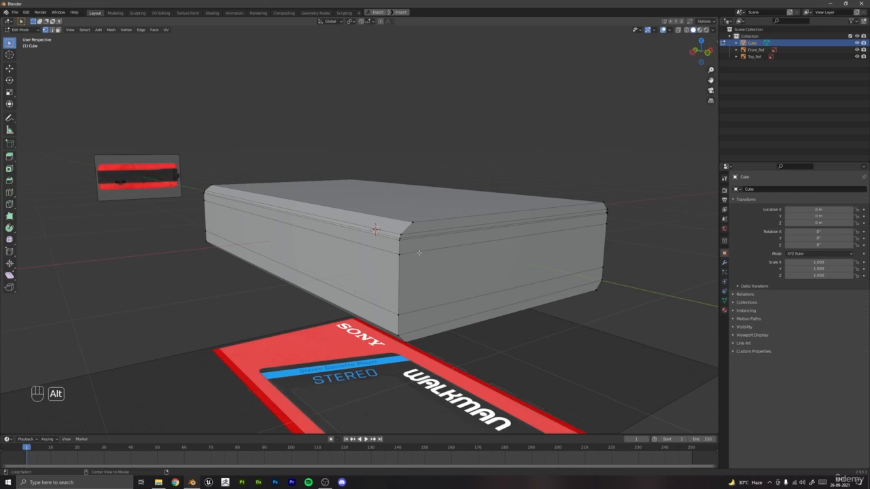
mouse_move(418, 252)
middle_down()
mouse_move(441, 253)
mouse_move(430, 259)
middle_up()
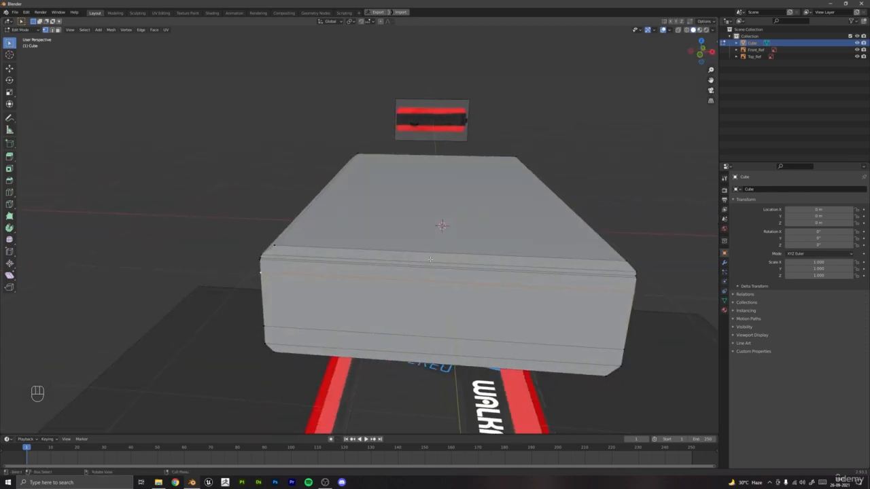
In front view with X-ray on, lower the selected loop slightly along Z to the lower edge of the upper red band.
key(KP_1)
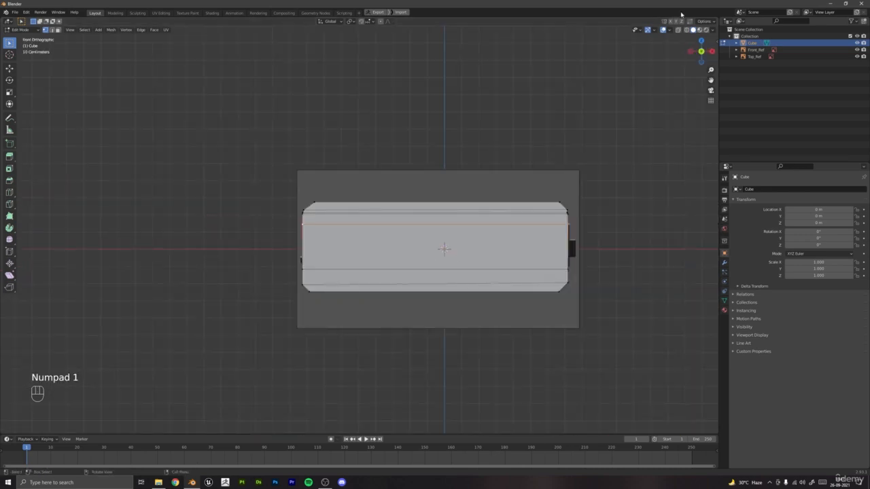
click(678, 31)
scroll(618, 213, up, 4)
shift+middle_drag(617, 213, 329, 217)
scroll(407, 291, up, 4)
scroll(407, 290, up, 2)
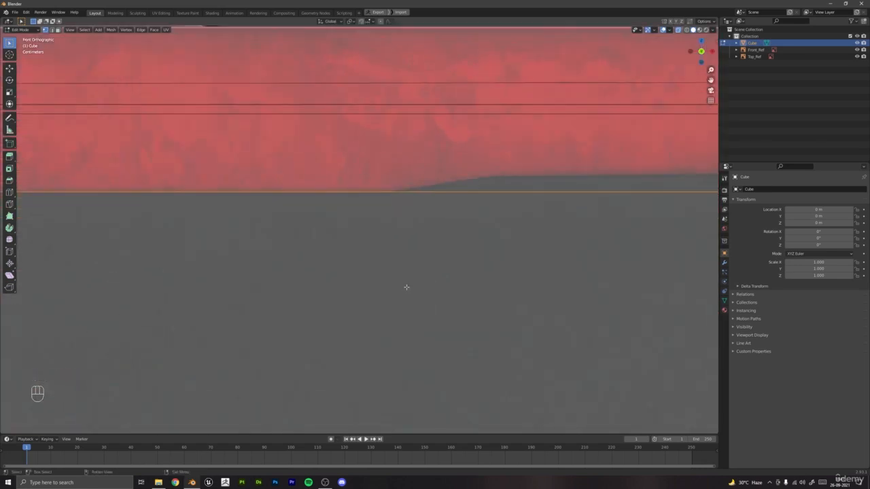
key(g)
key(z)
key(g)
key(z)
key(shift)
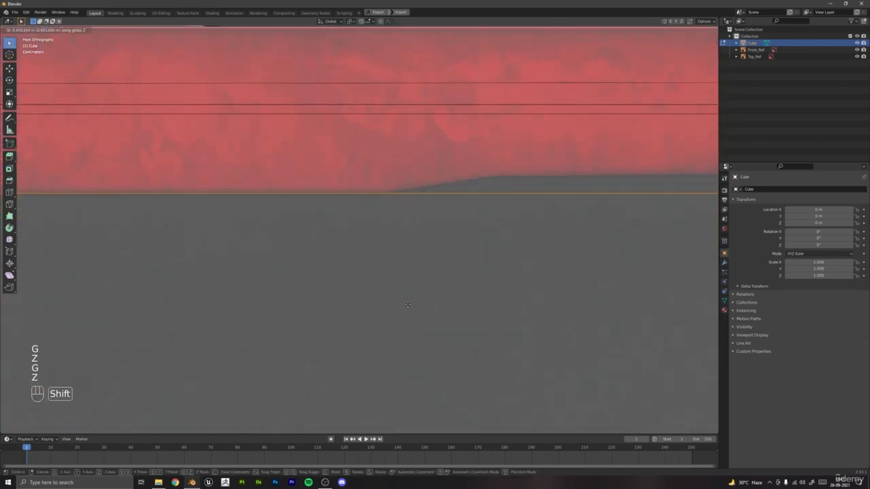
click(410, 299)
scroll(435, 272, down, 3)
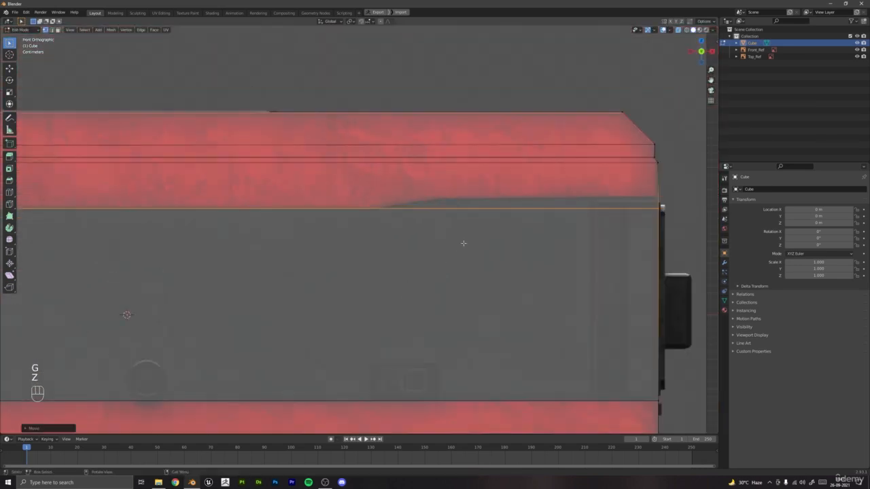
Add a vertical loop cut and slide it to the upper end of the slope in the upper red band's lower edge.
key(ctrl+r)
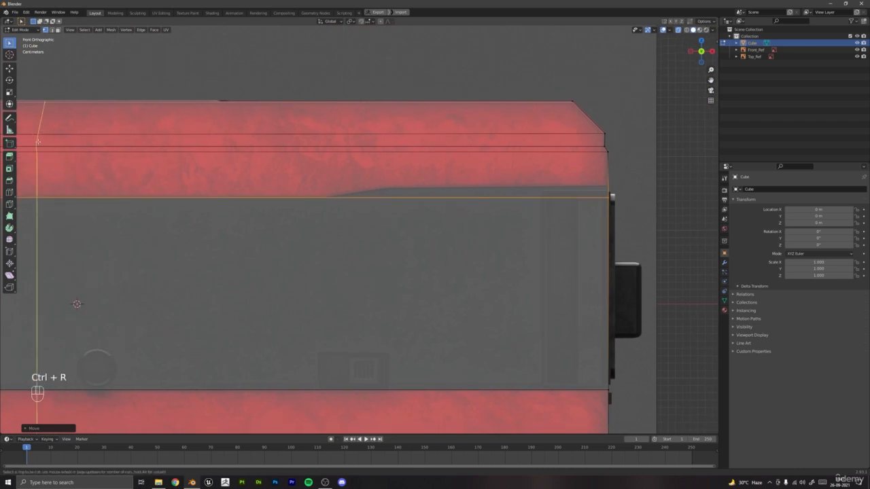
click(42, 171)
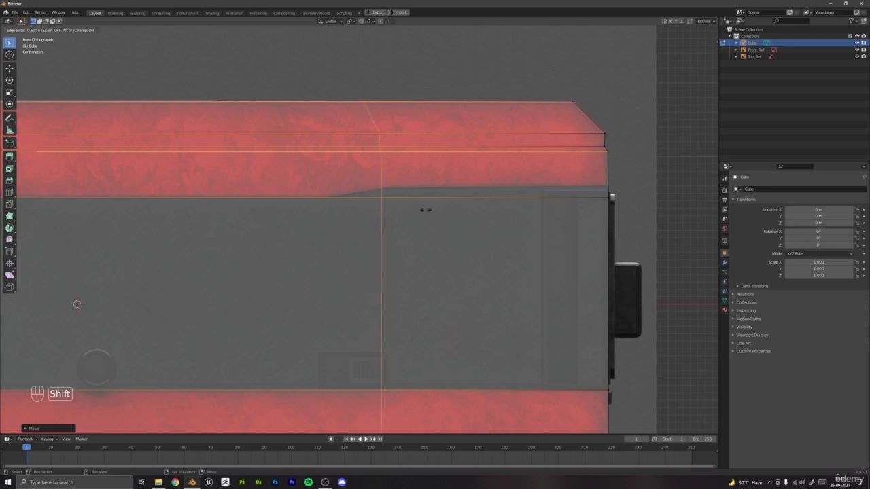
click(479, 224)
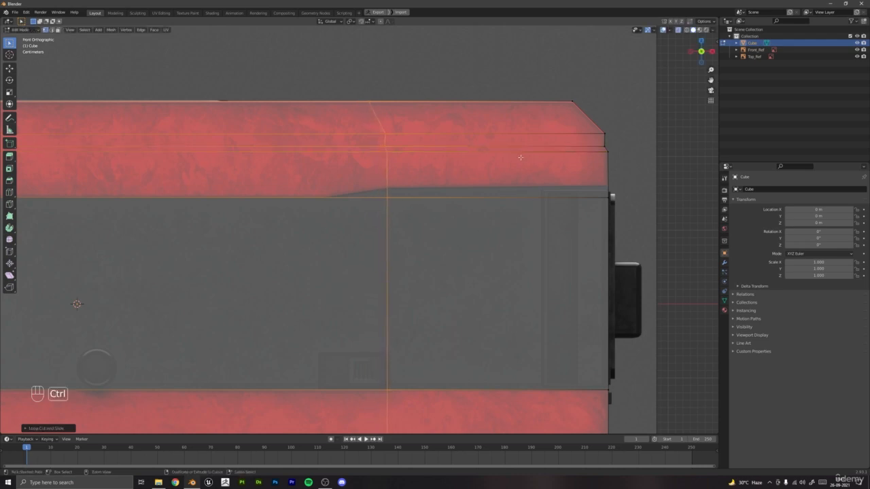
Add a second vertical loop cut and slide it to the lower end of the slope in the red band's edge.
key(ctrl+r)
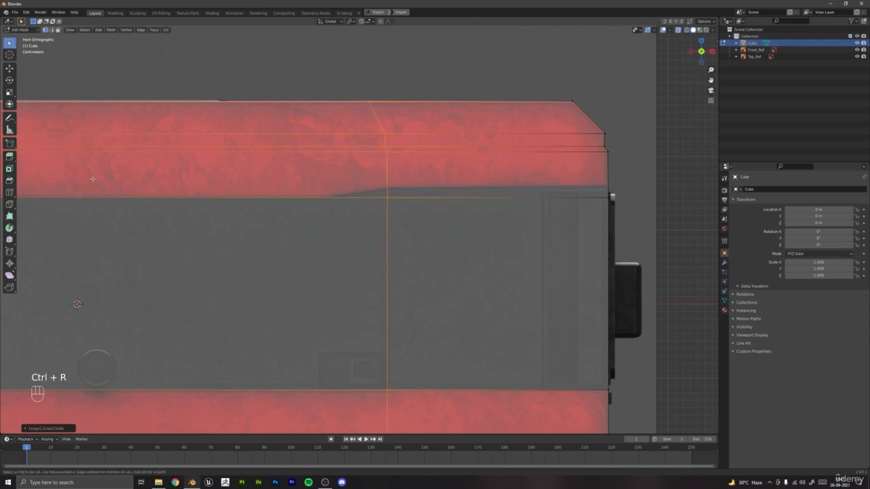
scroll(49, 128, down, 5)
key(ctrl+r)
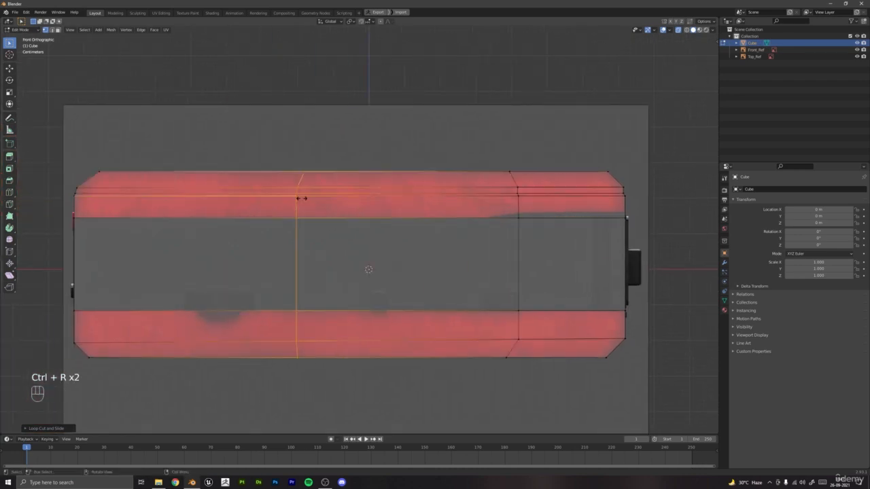
click(301, 197)
click(493, 255)
shift+middle_drag(493, 255, 401, 282)
scroll(398, 276, up, 7)
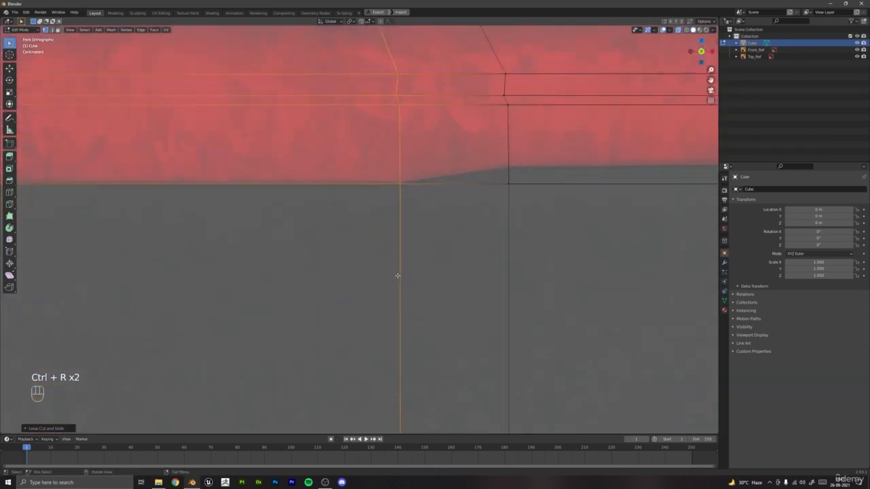
Fine-tune the second vertical loop along X so it meets the start of the slope.
shift+middle_drag(417, 252, 374, 275)
scroll(374, 276, up, 2)
key(g)
key(x)
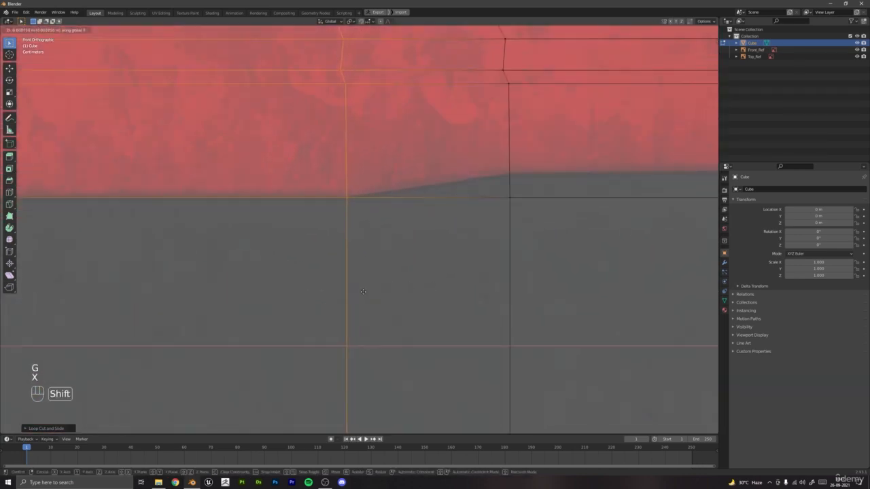
click(365, 293)
Raise the vertices at the upper end of the slope along Z to the red band's raised lower edge.
drag(485, 188, 521, 209)
key(g)
key(z)
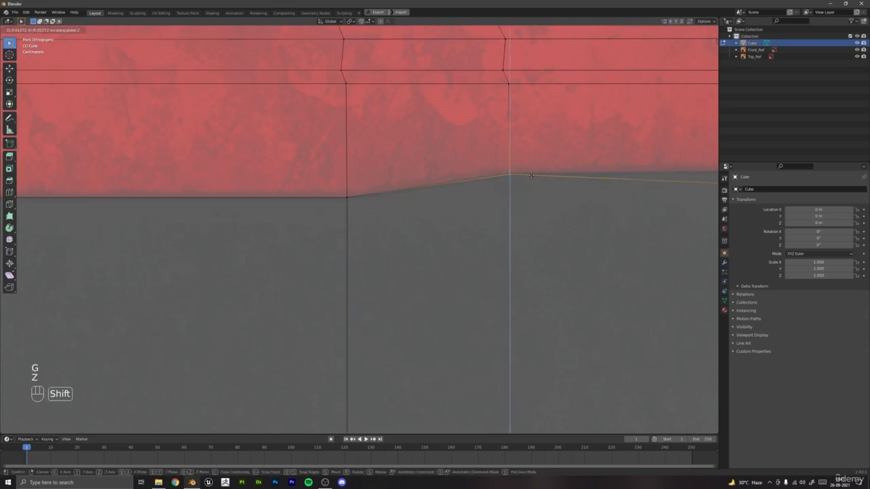
click(531, 174)
Raise the right-end vertices of the same loop along Z to the red band's lower edge.
scroll(532, 180, down, 3)
shift+middle_drag(541, 213, 251, 219)
drag(448, 195, 505, 227)
key(g)
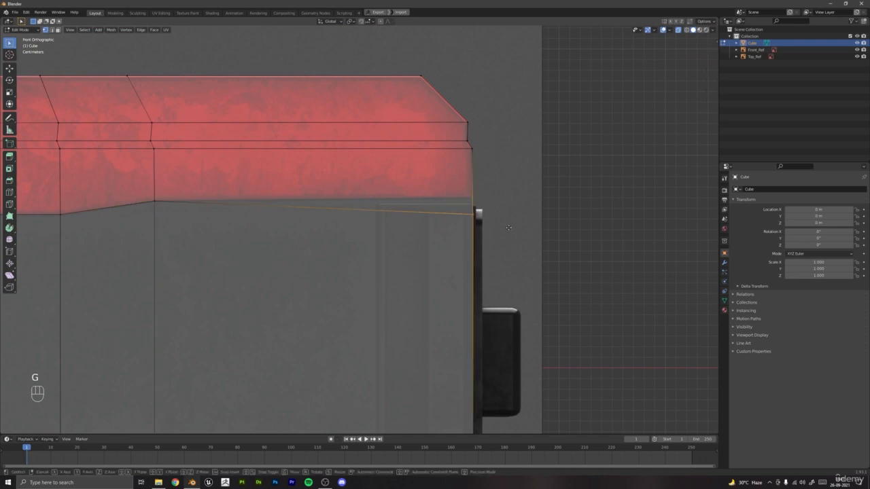
key(z)
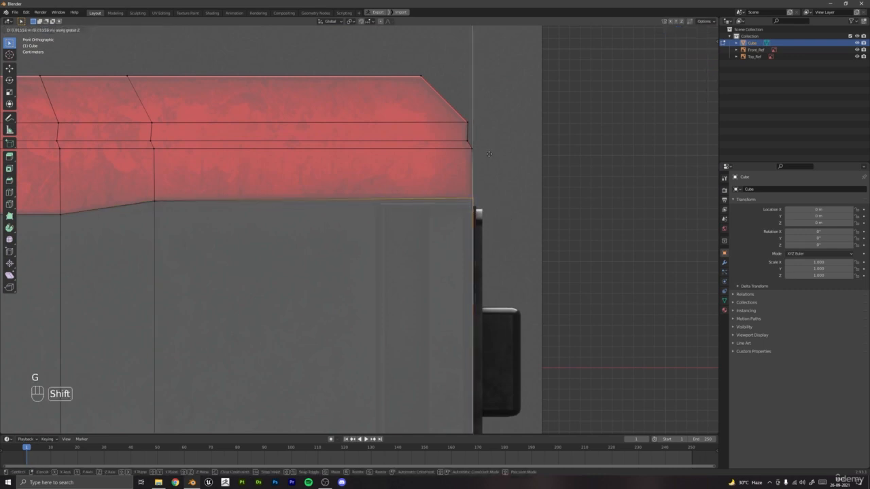
click(486, 151)
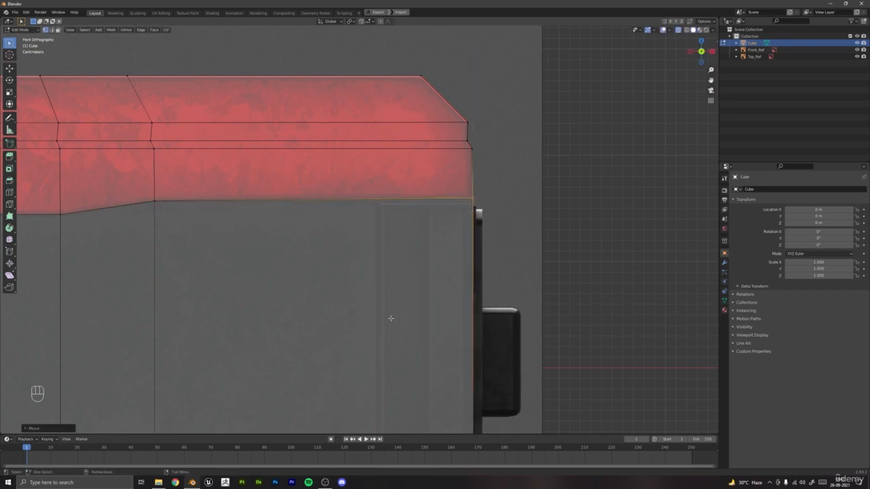
Turn off X-ray and inspect the solid body in perspective in both Object Mode and Edit Mode.
scroll(390, 318, down, 6)
key(Tab)
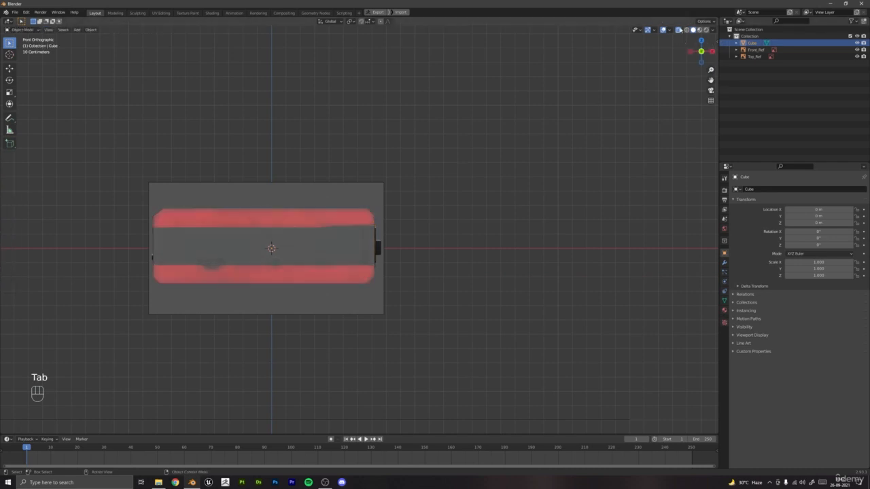
key(a)
key(a)
scroll(398, 249, down, 3)
middle_drag(398, 248, 314, 267)
key(Tab)
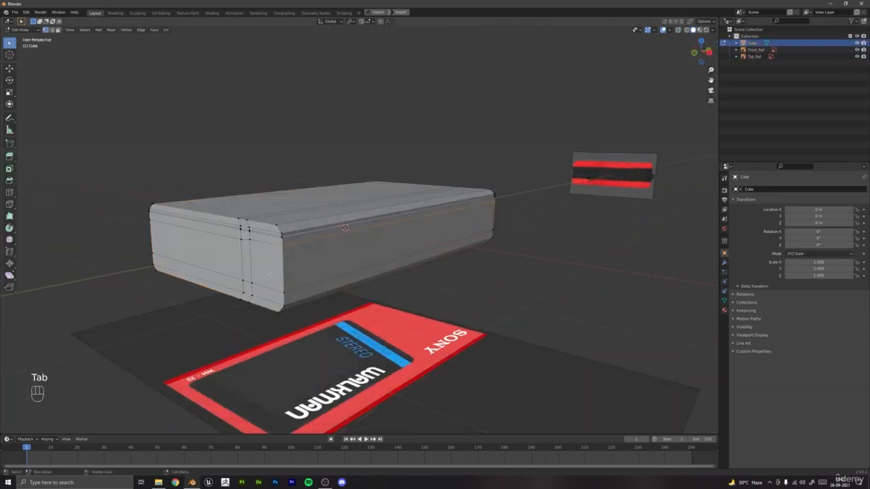
middle_drag(243, 254, 340, 266)
key(Tab)
Compare the finished outline with the front reference using X-ray, and return to a solid perspective view of the body.
key(KP_1)
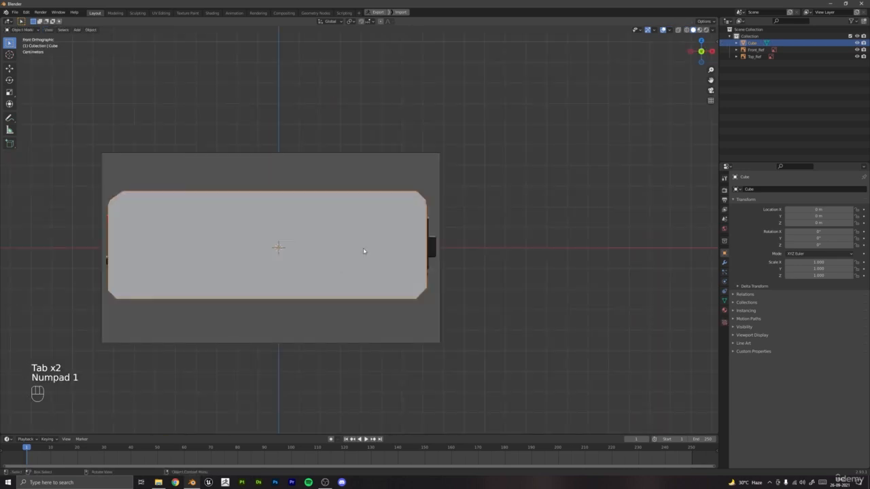
scroll(459, 195, up, 3)
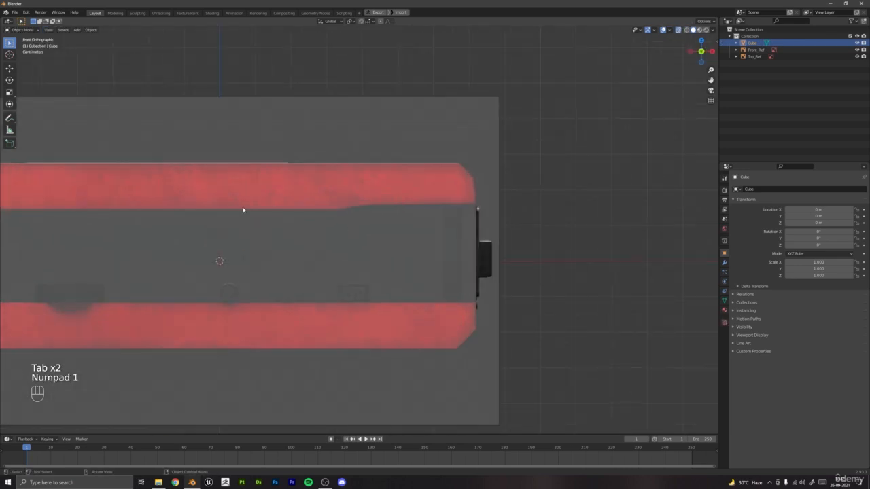
scroll(412, 246, down, 5)
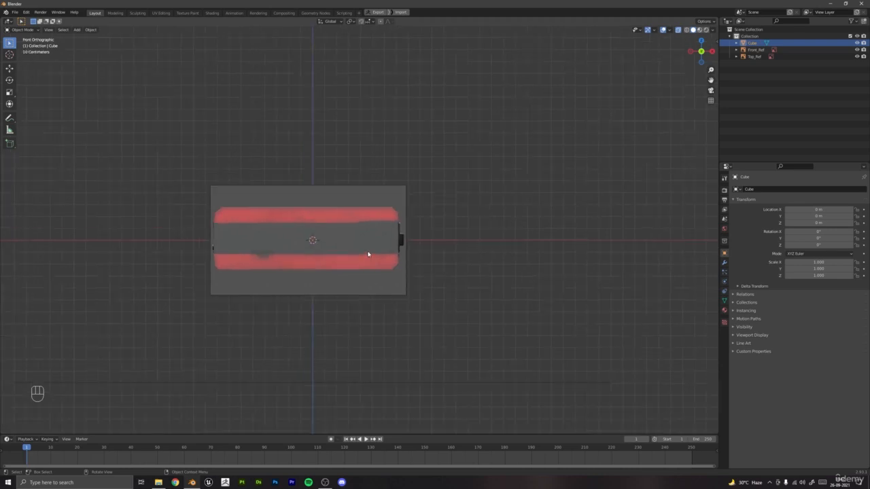
middle_drag(369, 254, 443, 202)
click(679, 30)
scroll(361, 239, up, 2)
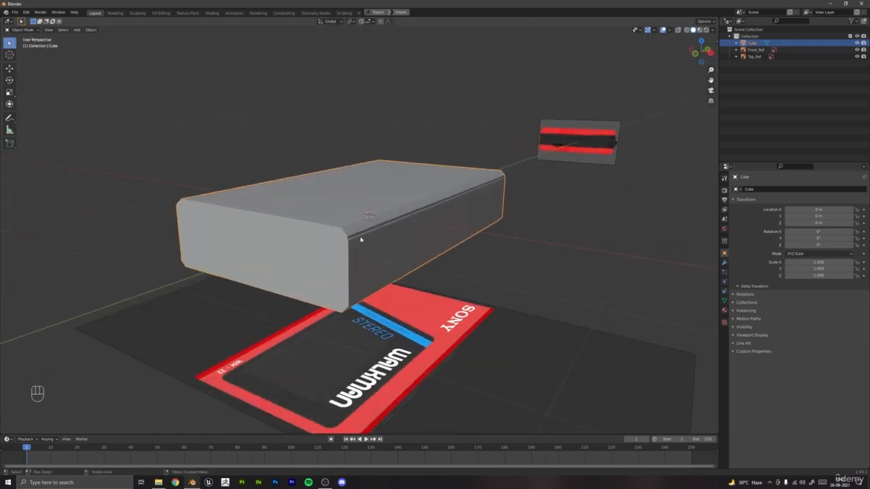
Apply smooth shading to the body and enable Auto Smooth at 30° in its normals settings.
right_click(399, 188)
click(400, 187)
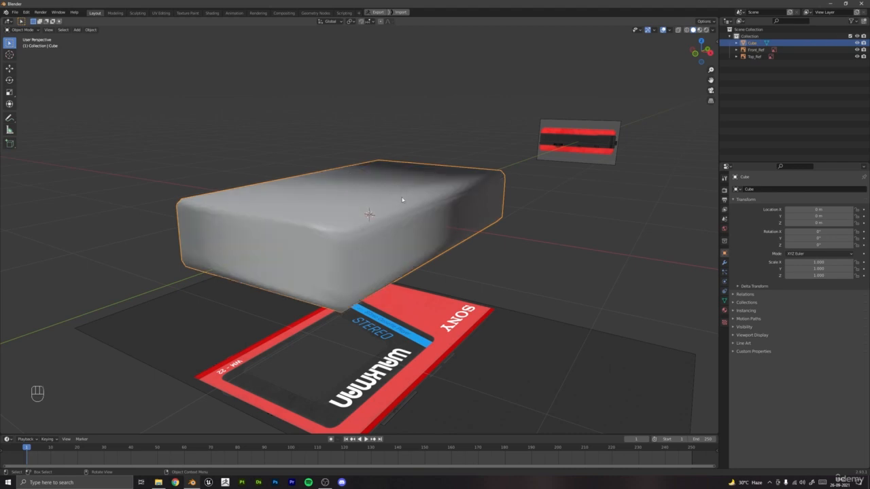
middle_drag(402, 197, 650, 322)
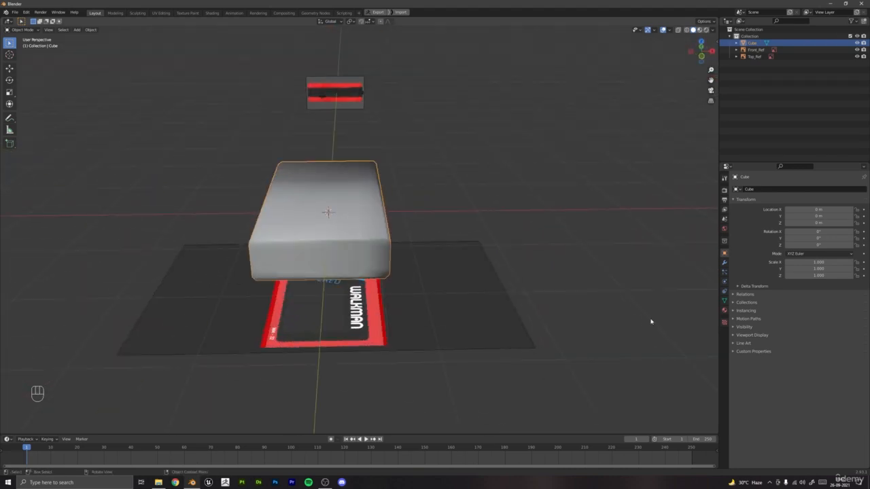
click(724, 301)
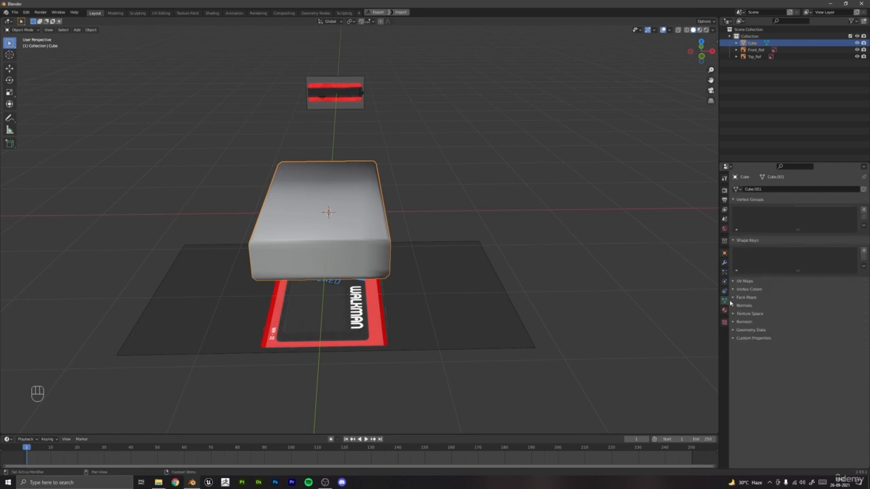
click(739, 306)
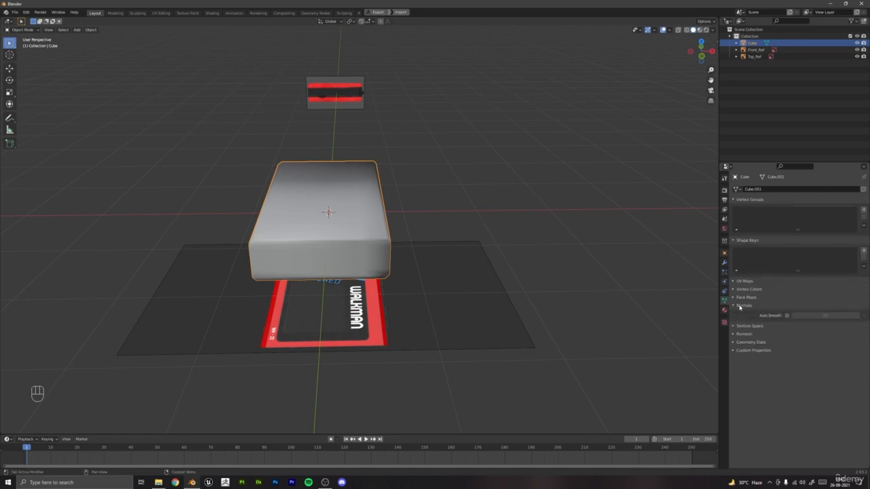
click(786, 316)
mouse_move(417, 268)
middle_down()
mouse_move(435, 236)
mouse_move(377, 244)
mouse_move(385, 272)
mouse_move(410, 247)
middle_up()
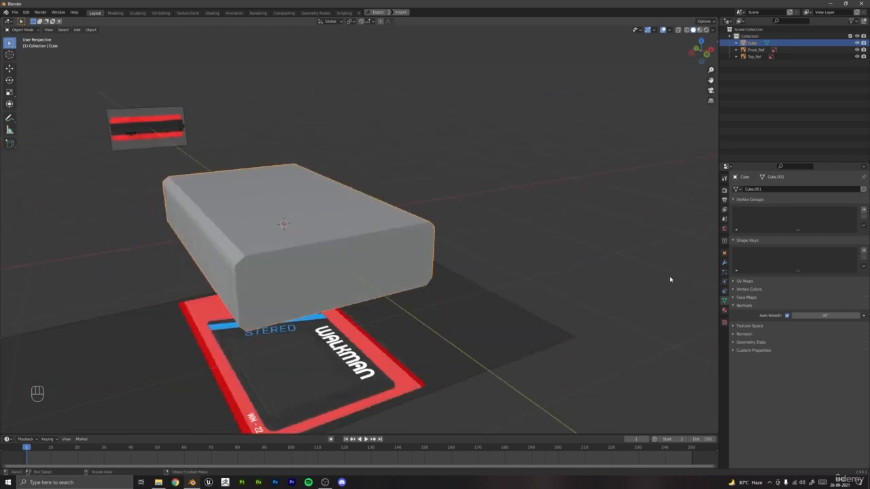
Add a Bevel modifier to the body and enable Harden Normals in its shading options.
click(723, 266)
click(737, 189)
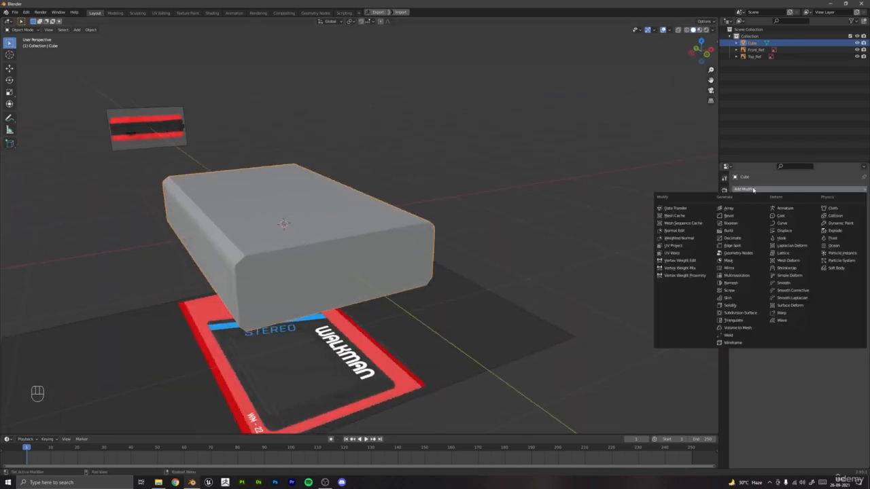
click(729, 216)
middle_drag(475, 265, 551, 270)
click(741, 283)
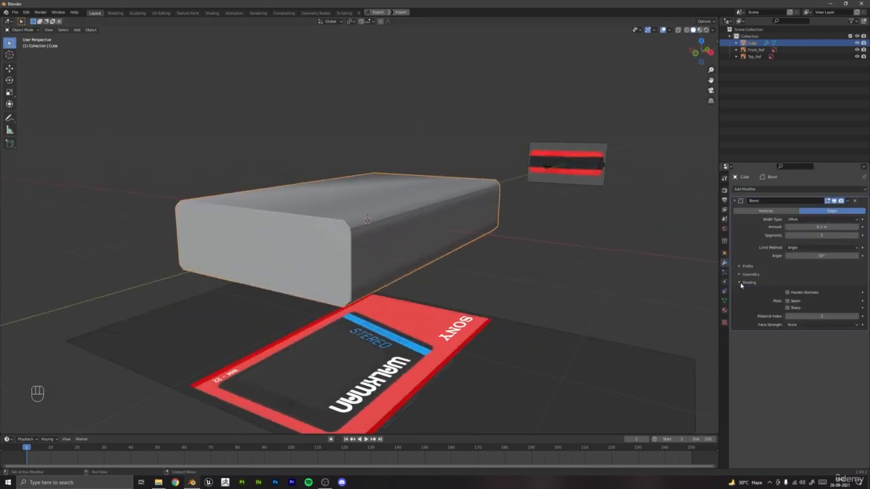
click(789, 294)
middle_drag(326, 265, 435, 264)
middle_drag(318, 272, 297, 265)
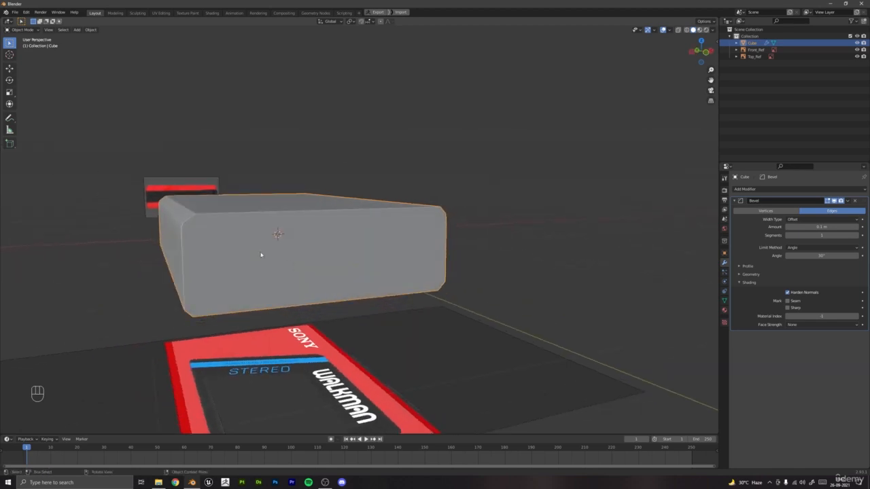
Nudge the long side edge beneath the upper chamfer slightly along X in Edit Mode and return to Object Mode.
shift+middle_drag(238, 244, 309, 258)
scroll(309, 257, up, 2)
key(Tab)
scroll(202, 231, up, 3)
key(2)
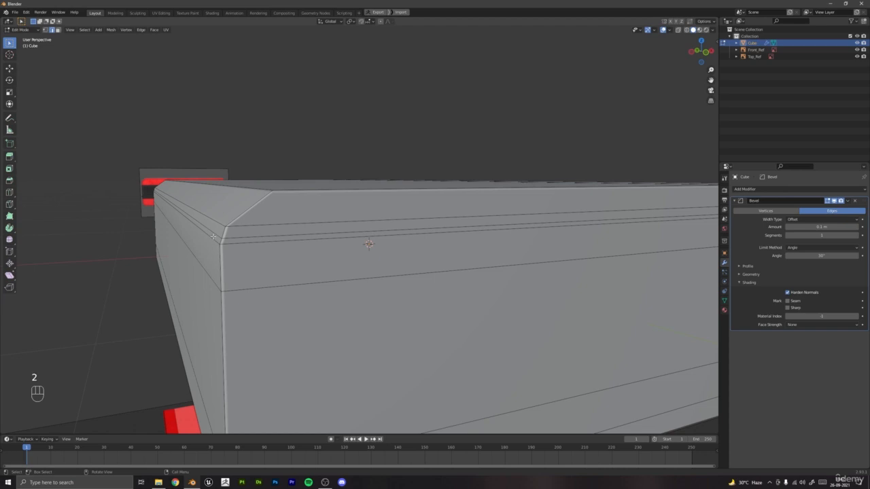
key(1)
key(2)
click(246, 243)
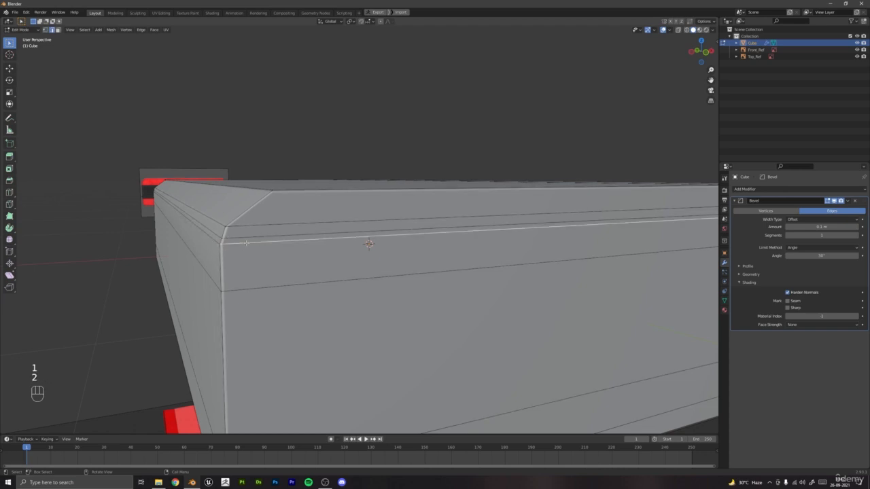
key(3)
click(255, 262)
middle_drag(254, 262, 318, 253)
key(2)
key(g)
key(x)
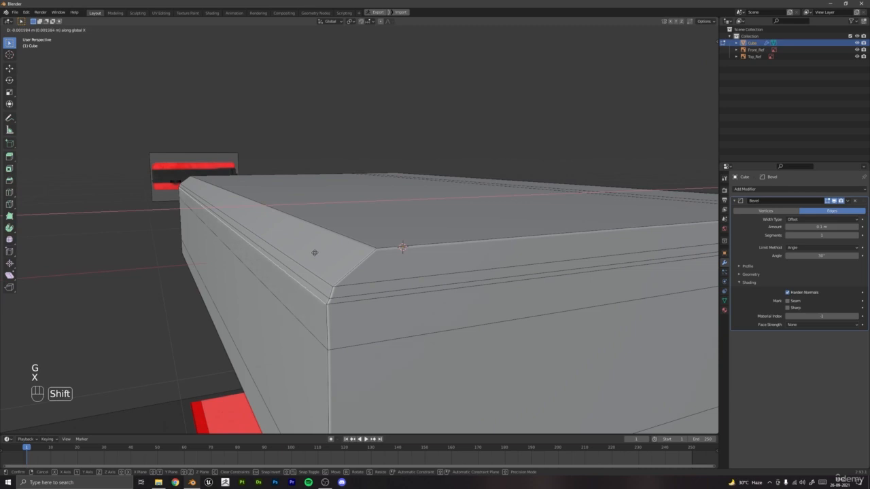
click(315, 253)
key(Tab)
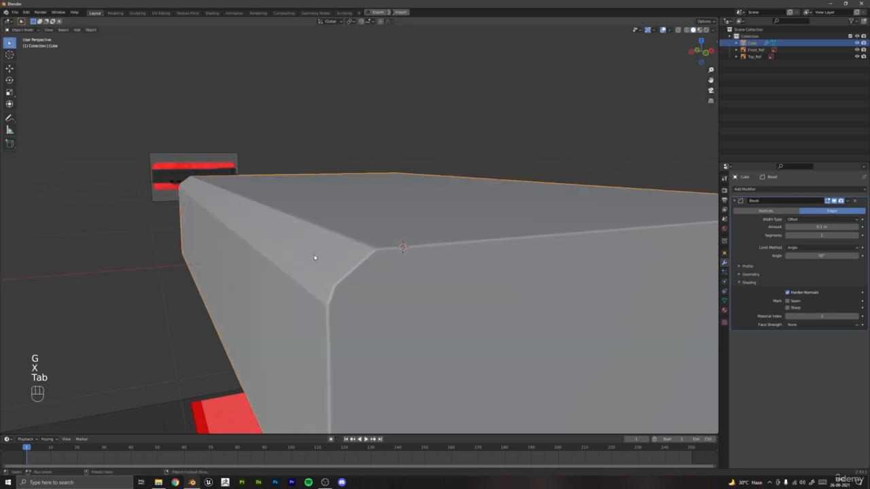
Slightly reduce the Bevel modifier's amount and check the bevelled corners with the body deselected.
scroll(333, 275, down, 5)
key(a)
key(a)
scroll(342, 280, down, 4)
middle_drag(343, 281, 374, 279)
scroll(382, 290, up, 5)
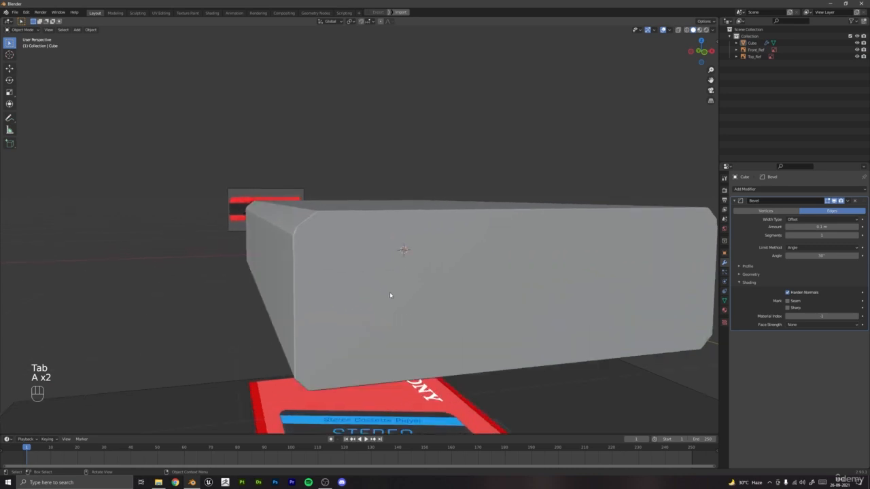
shift+drag(822, 227, 812, 226)
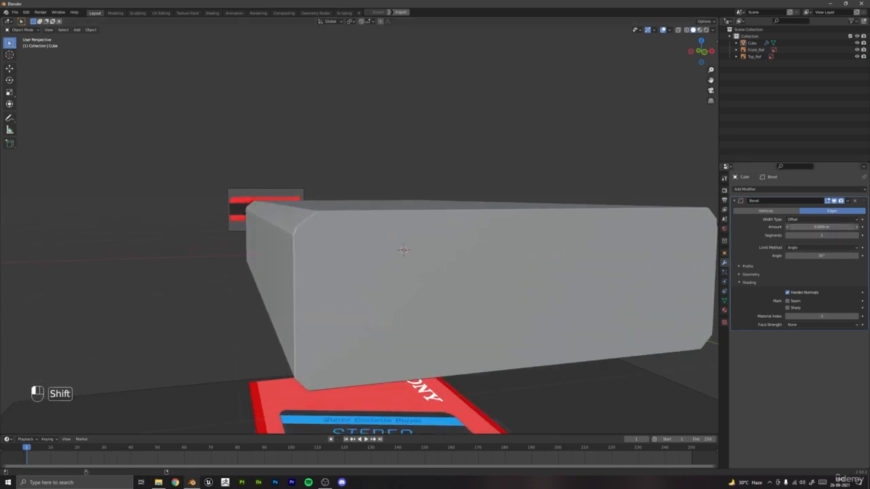
key(a)
key(a)
scroll(367, 265, down, 4)
middle_drag(366, 264, 392, 236)
click(392, 236)
scroll(388, 263, up, 3)
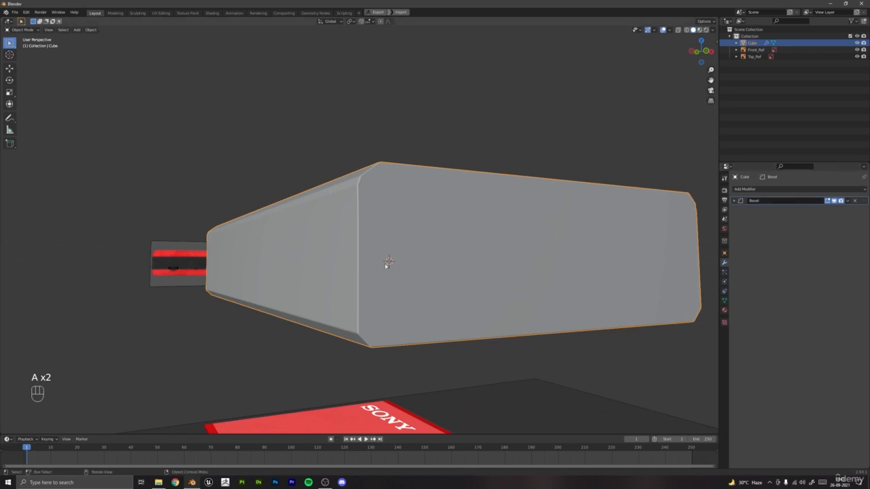
Compare the body's edge loops with the front reference in X-ray front view, and return to a solid perspective view.
middle_drag(385, 265, 384, 289)
key(Tab)
scroll(384, 288, down, 2)
key(KP_3)
key(KP_1)
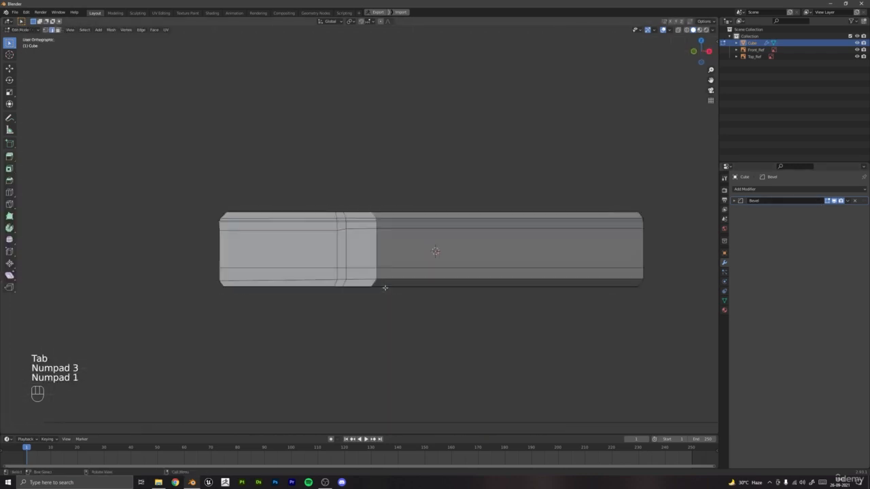
click(678, 31)
scroll(376, 279, up, 3)
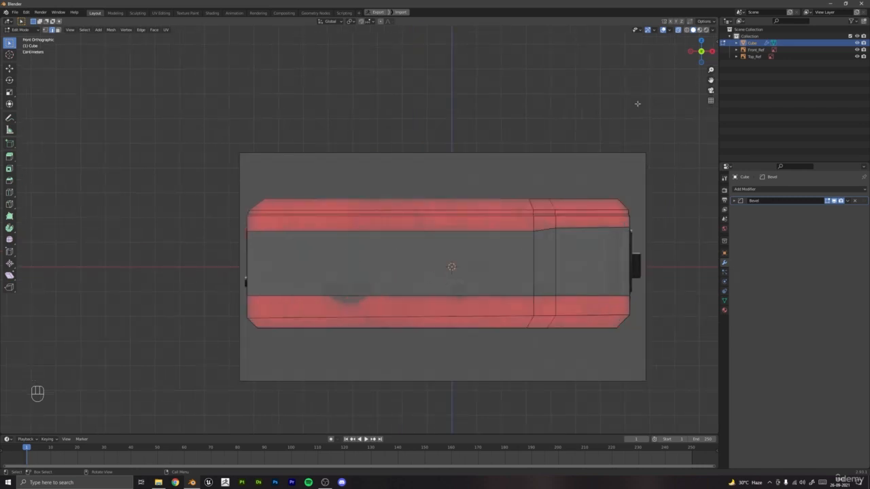
click(679, 31)
middle_drag(330, 261, 387, 280)
scroll(387, 283, down, 3)
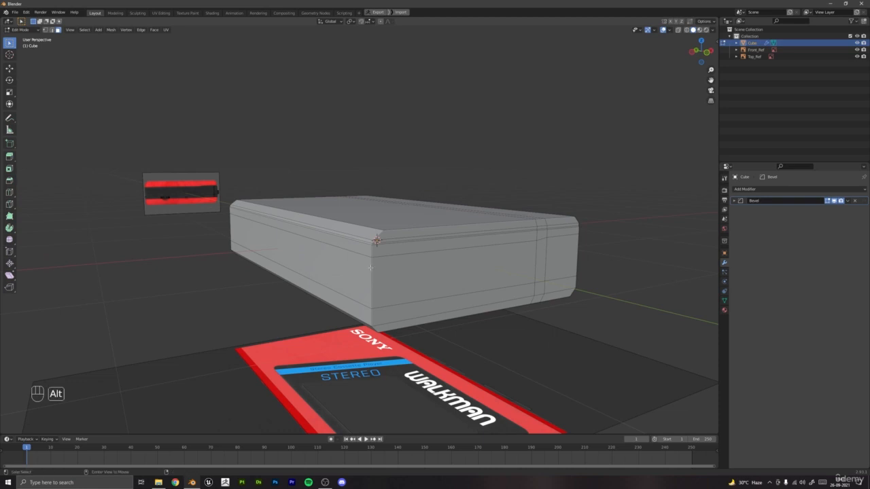
Select the middle band's face loop around the body's sides and separate the selection into its own object.
middle_drag(519, 265, 421, 269)
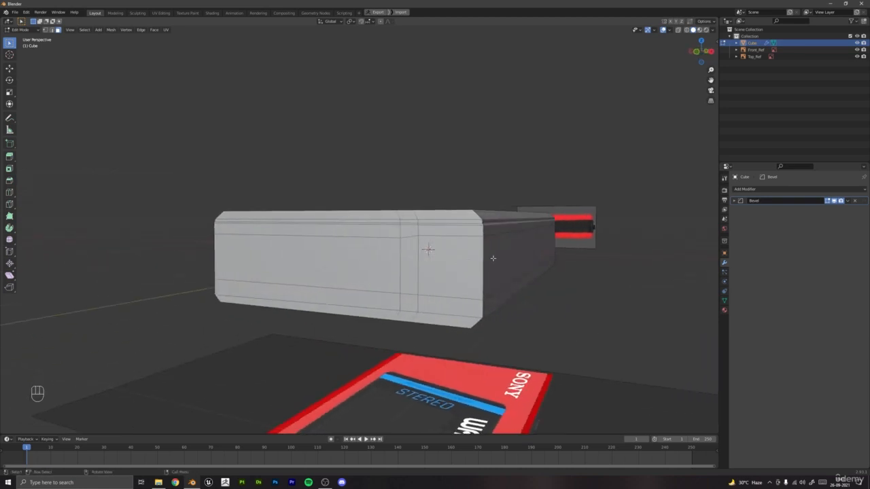
middle_drag(493, 258, 398, 278)
alt+click(376, 271)
key(KP_3)
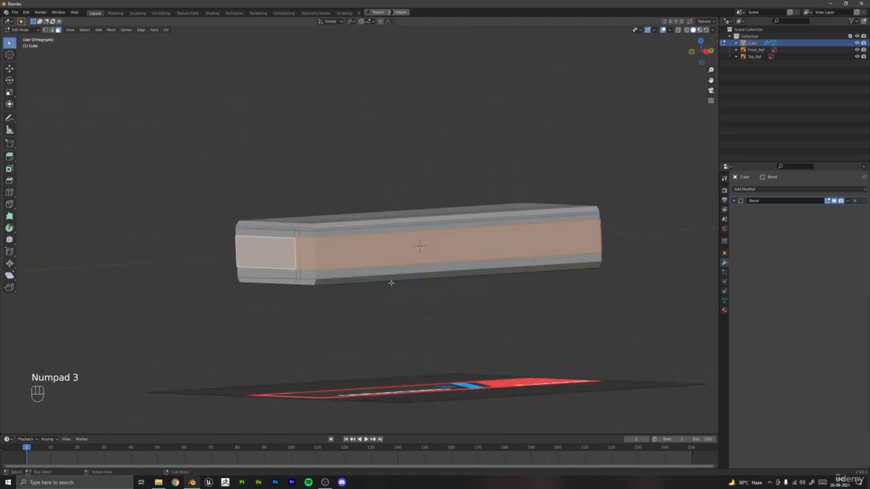
key(KP_1)
scroll(447, 221, up, 4)
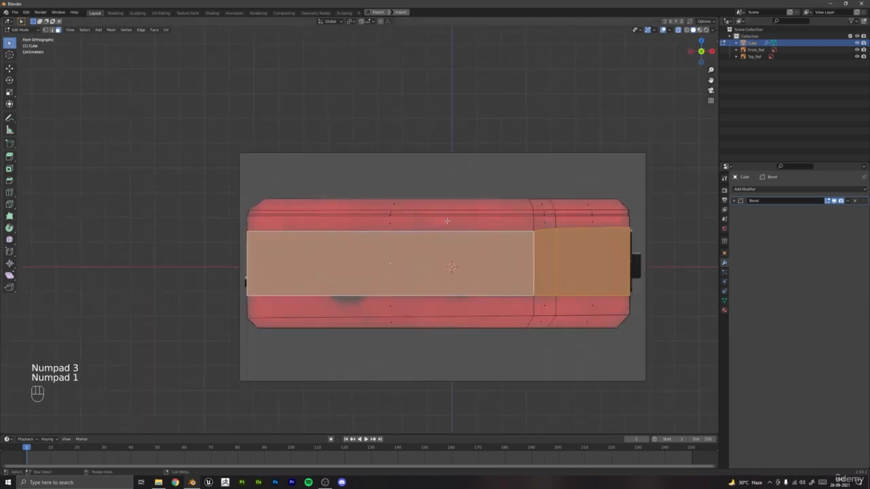
scroll(293, 252, down, 3)
middle_drag(294, 252, 334, 272)
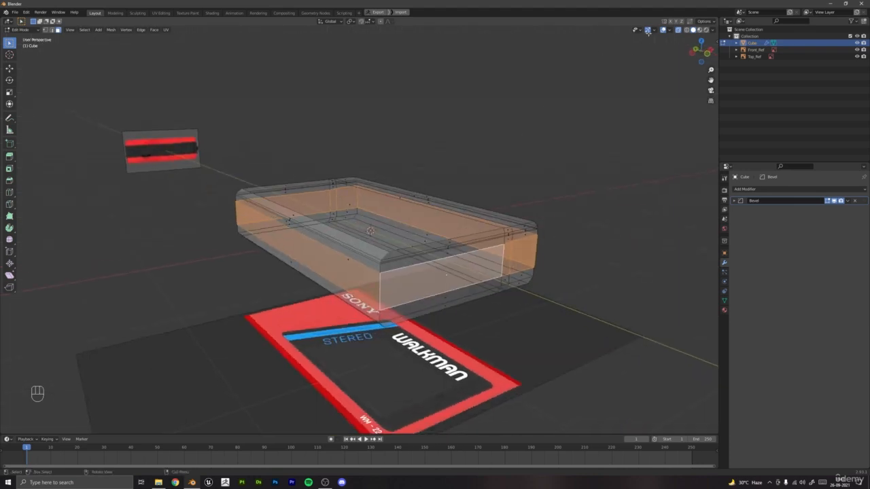
click(678, 30)
key(p)
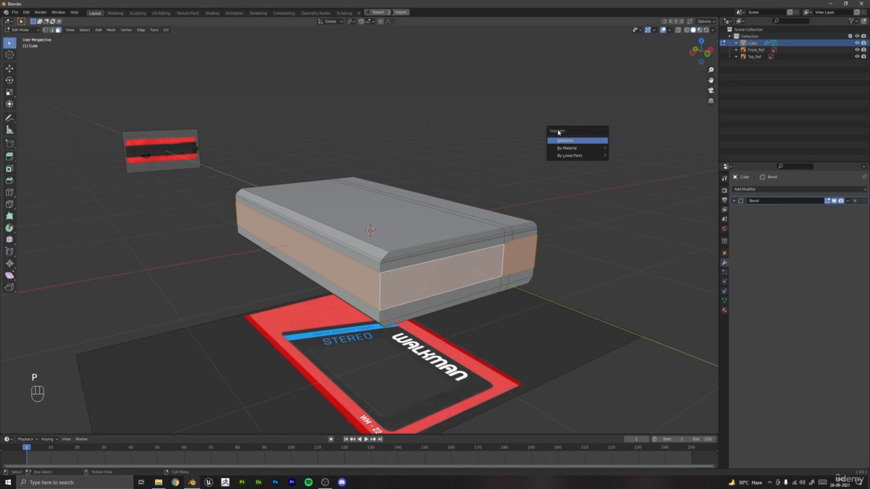
click(568, 140)
key(Tab)
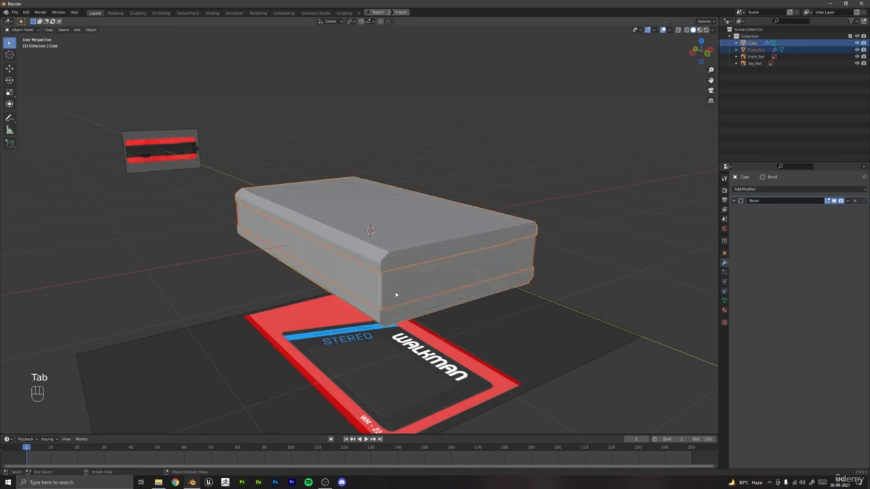
Inspect the seams between the separated middle band and the outer shell from several sides.
scroll(428, 293, up, 2)
key(a)
key(a)
scroll(427, 293, down, 4)
middle_drag(428, 293, 573, 267)
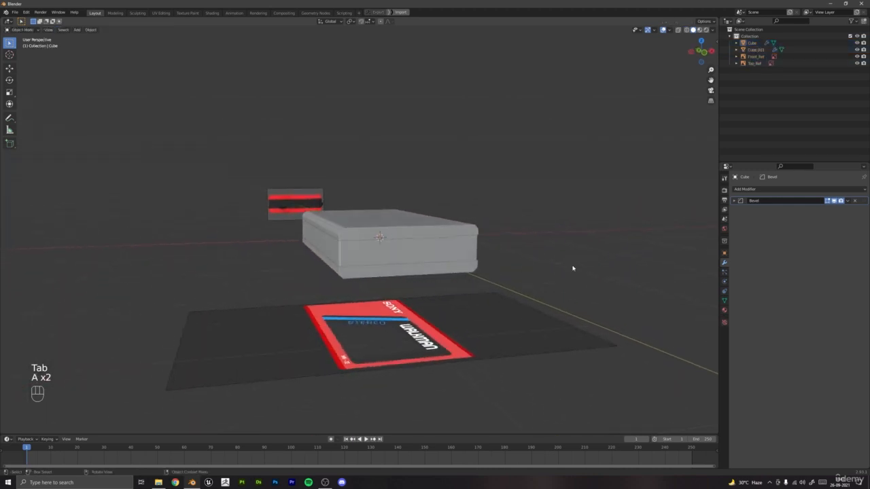
scroll(547, 282, up, 4)
click(327, 247)
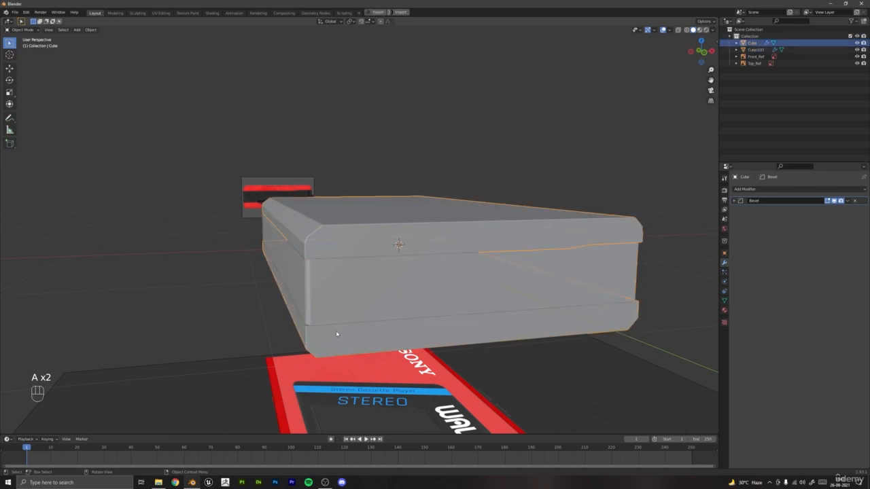
middle_drag(335, 331, 405, 324)
key(a)
key(a)
scroll(428, 299, down, 3)
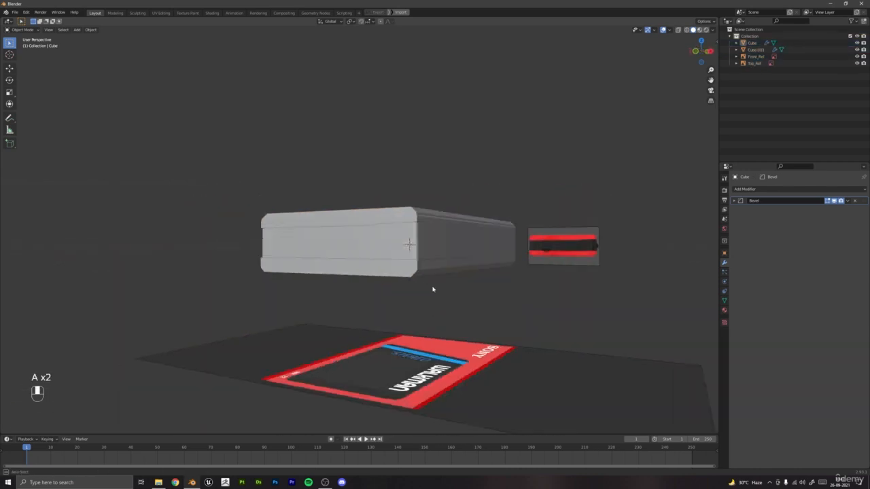
middle_drag(430, 287, 465, 296)
middle_drag(374, 279, 435, 274)
click(376, 236)
key(a)
key(a)
scroll(362, 279, up, 2)
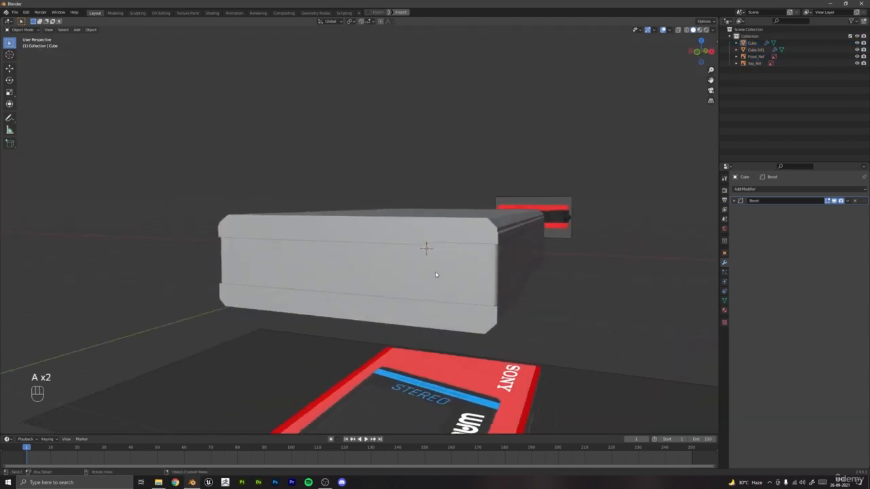
Isolate the middle band and the outer shell one after the other in Local View to examine each piece.
click(475, 269)
key(KP_Divide)
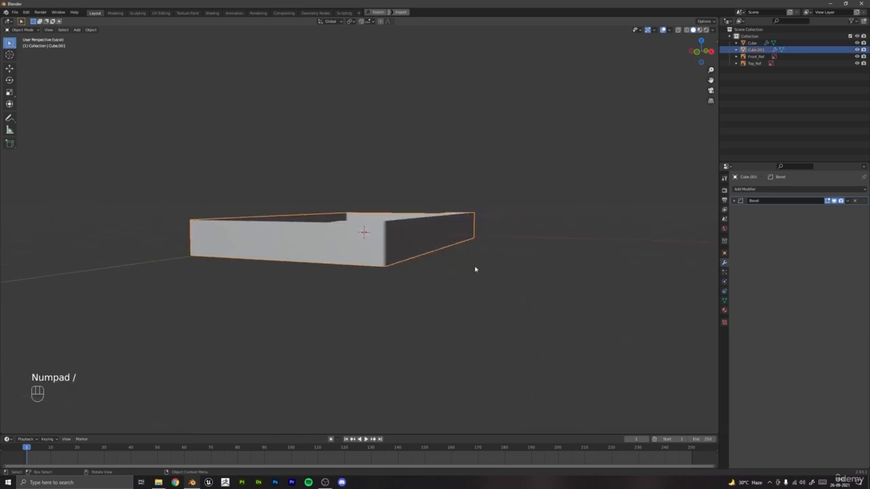
middle_drag(431, 264, 377, 240)
key(KP_Divide)
click(428, 231)
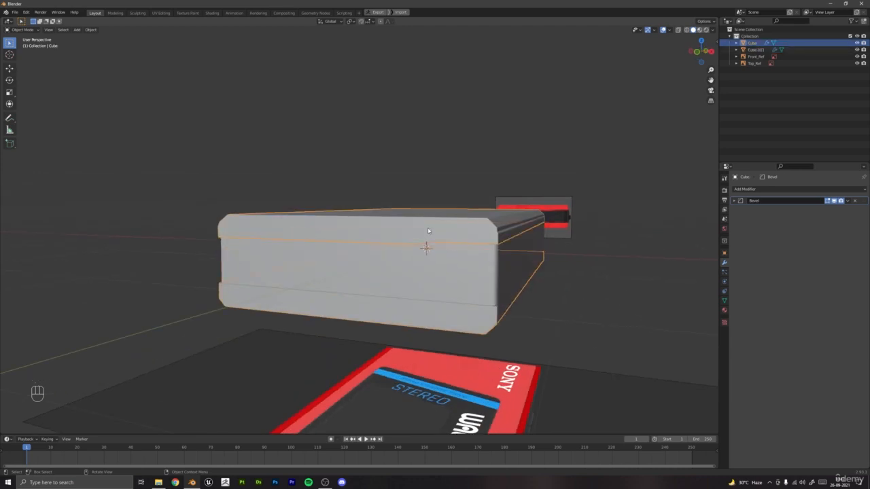
key(KP_Divide)
middle_drag(428, 231, 433, 224)
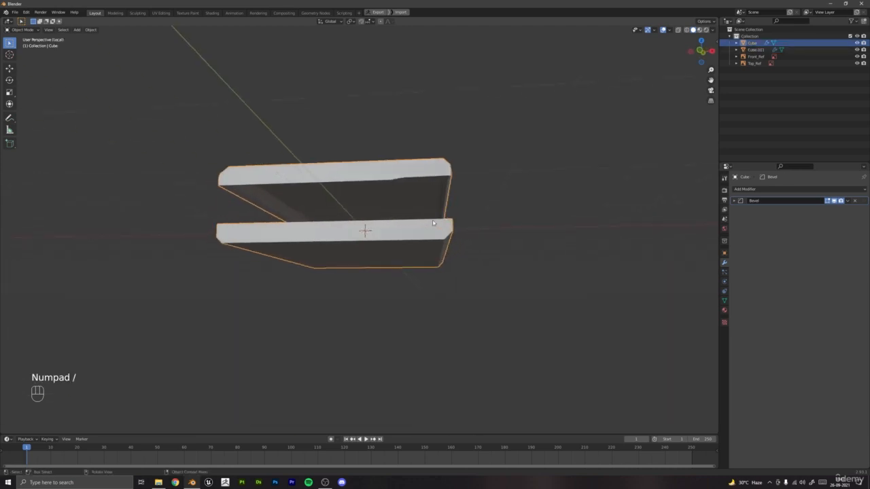
key(KP_Divide)
Examine the middle band in Local View once more from all sides, and isolate the outer shell again.
click(451, 267)
key(KP_Divide)
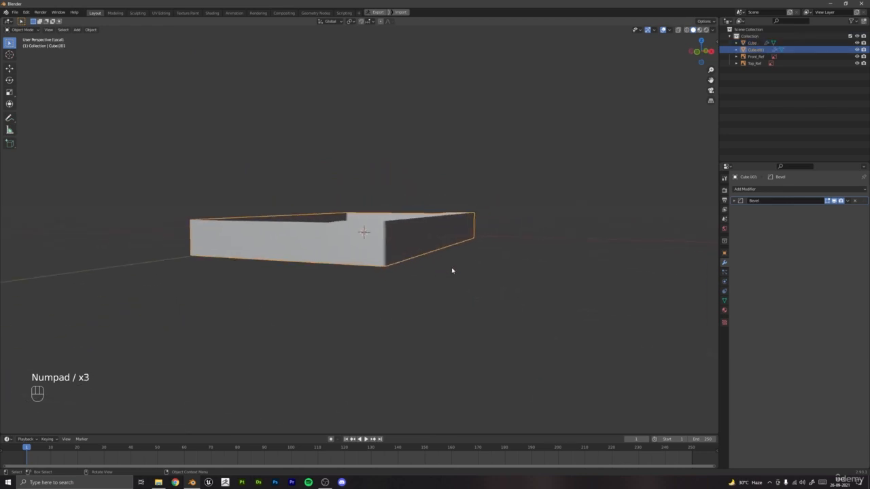
middle_drag(451, 270, 373, 255)
middle_drag(346, 196, 367, 194)
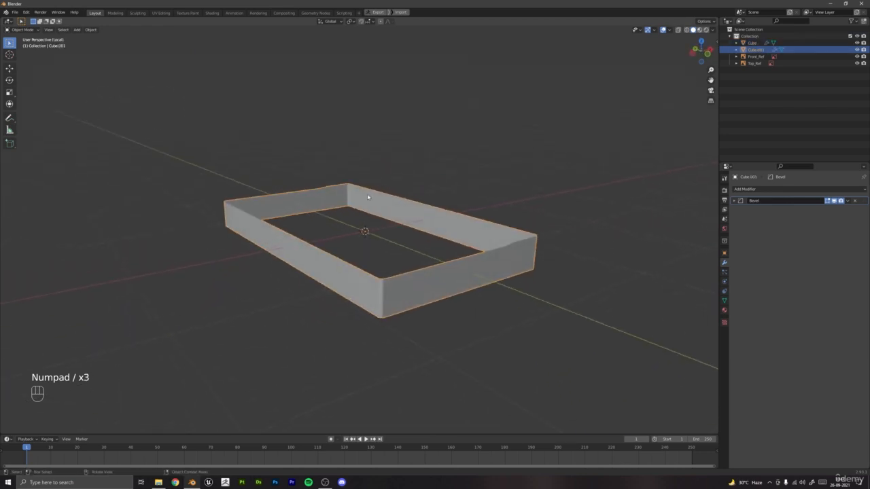
middle_drag(390, 225, 381, 223)
key(KP_Divide)
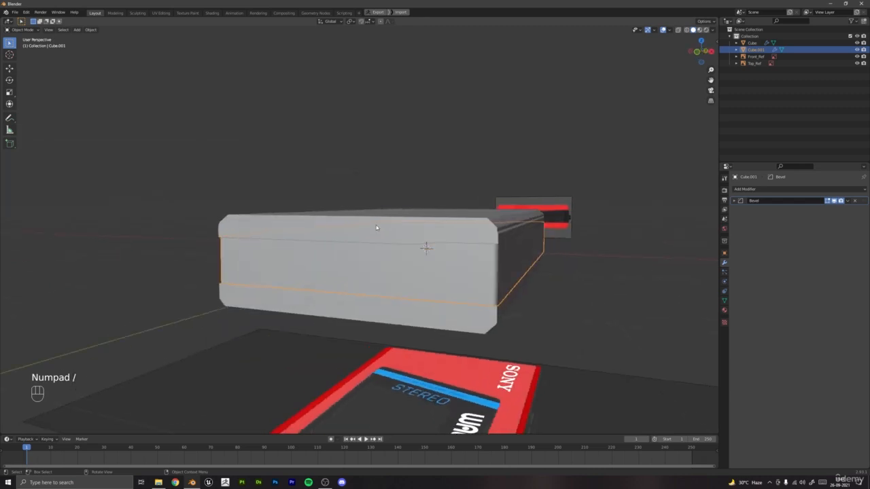
click(375, 227)
key(KP_Divide)
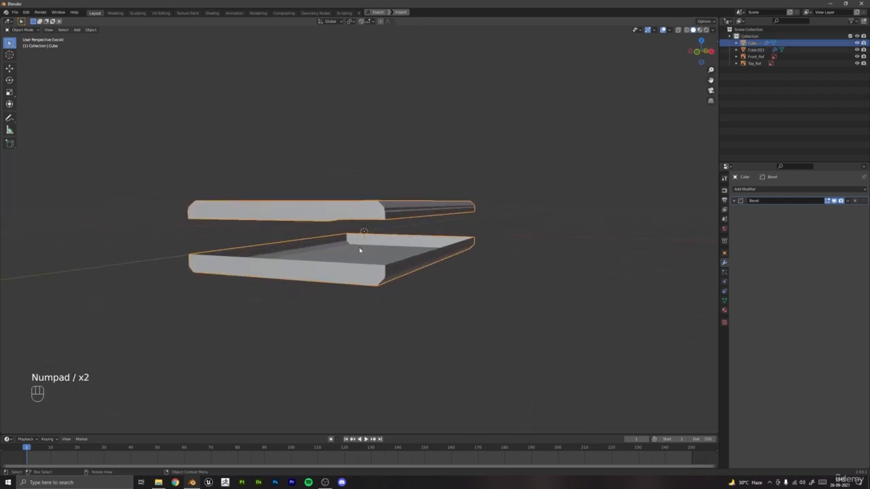
Leave Local View and inspect the seams between the middle band and the outer shell from several sides.
scroll(360, 252, up, 5)
key(KP_Divide)
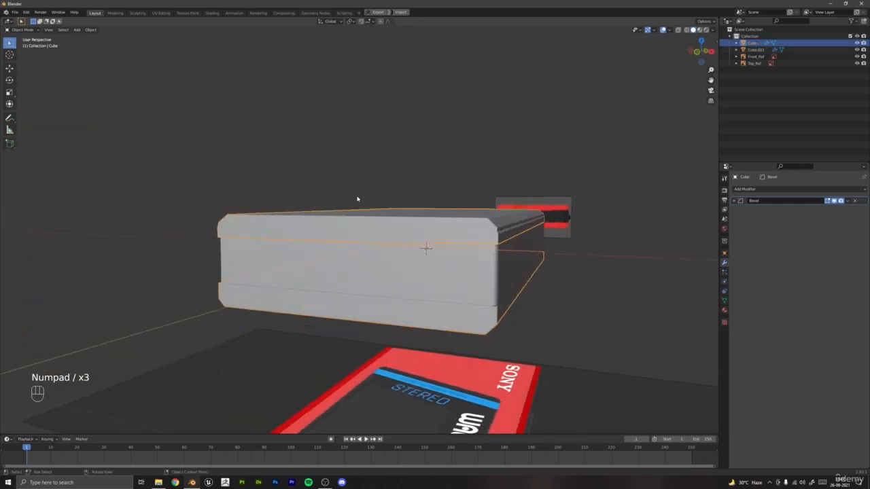
click(308, 270)
middle_drag(308, 271, 364, 266)
key(a)
key(a)
scroll(435, 304, up, 2)
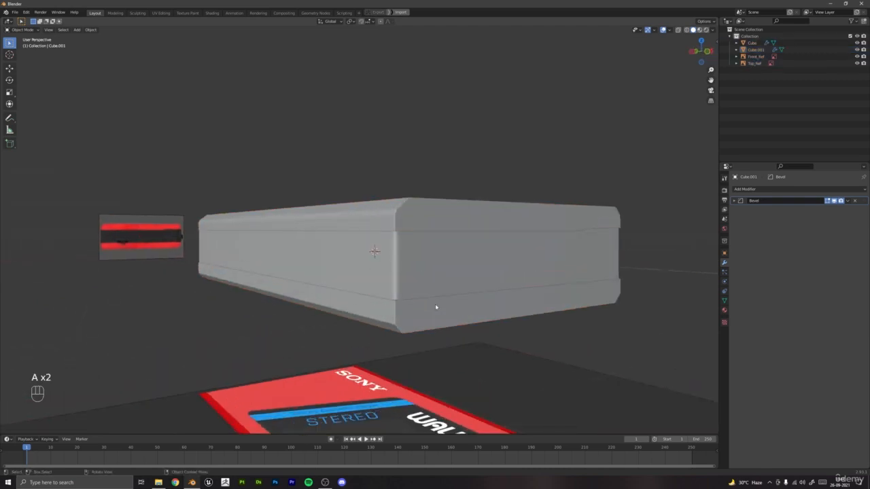
click(436, 307)
middle_drag(436, 308, 413, 281)
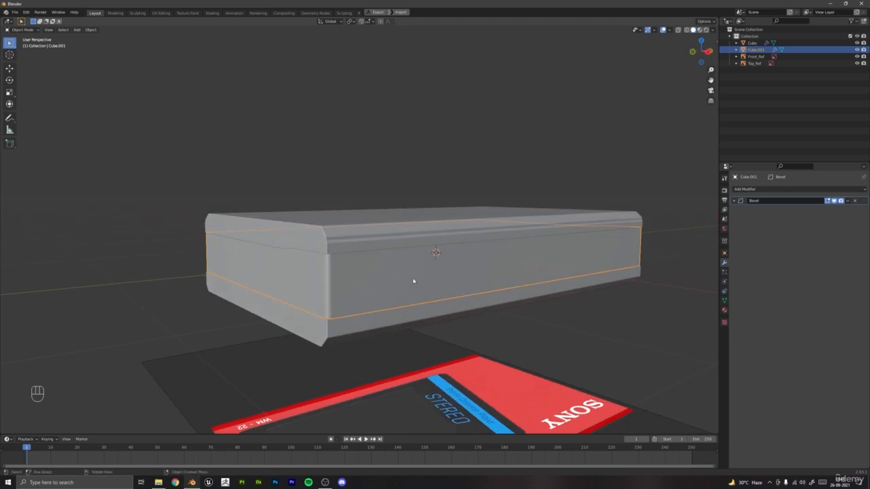
Isolate the middle band in Local View and fill its open upper side with faces.
middle_drag(413, 282, 345, 283)
key(KP_Divide)
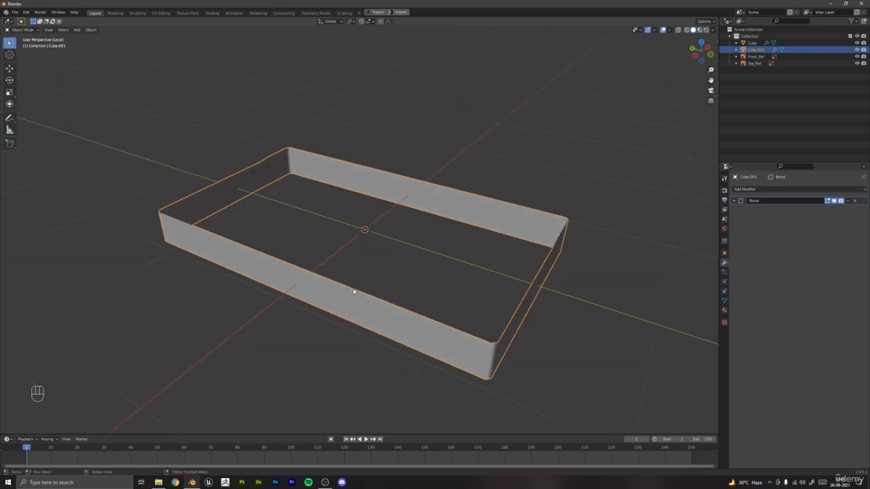
key(Tab)
middle_drag(353, 291, 449, 283)
key(2)
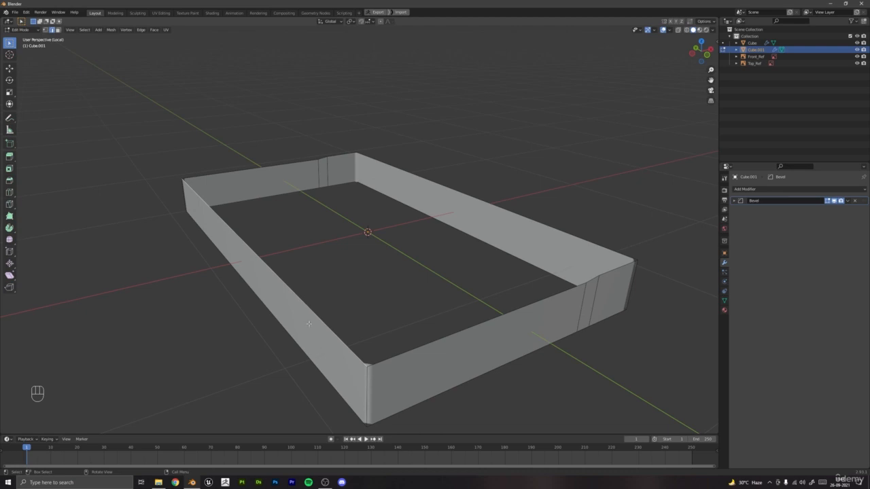
middle_drag(318, 328, 320, 319)
key(f)
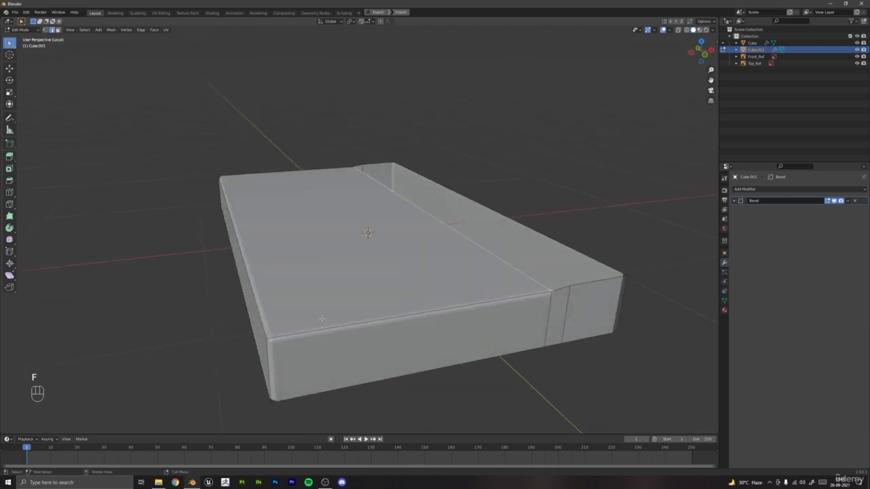
middle_drag(388, 300, 368, 298)
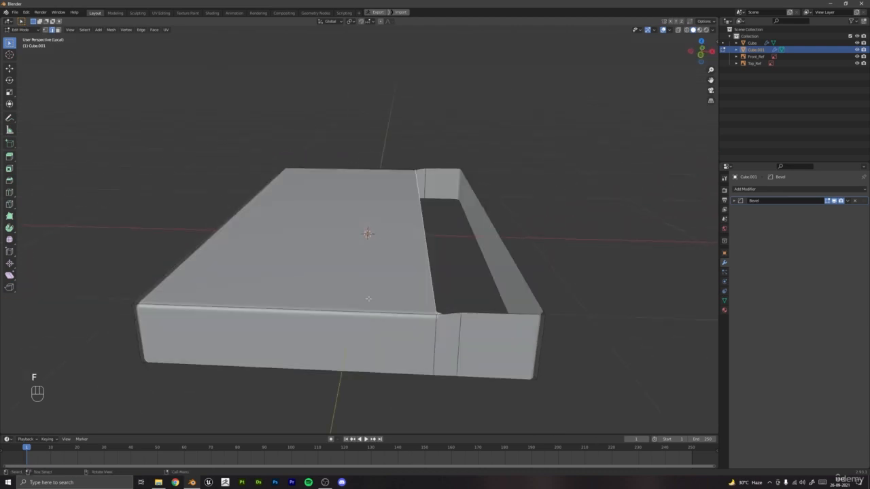
key(f)
key(f)
scroll(368, 299, down, 4)
key(Tab)
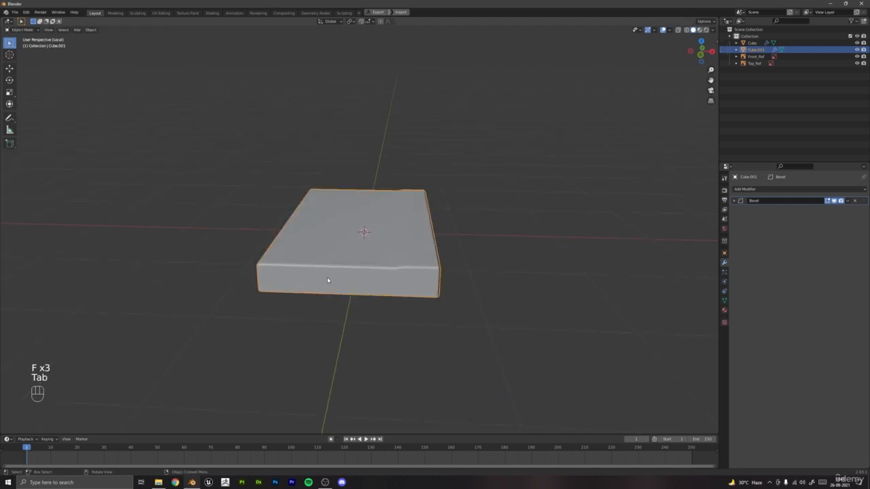
Fill the open underside of the middle band with faces.
key(Tab)
middle_drag(327, 280, 321, 165)
scroll(321, 164, up, 3)
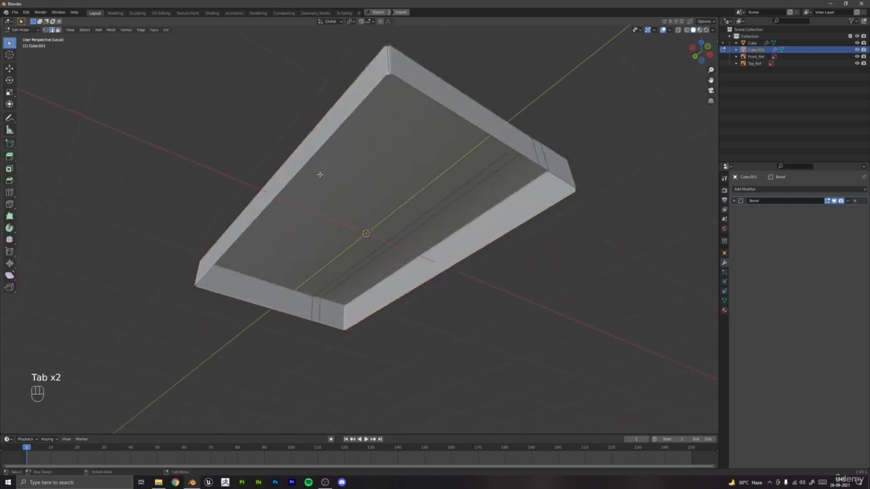
key(f)
key(f)
key(f)
key(Tab)
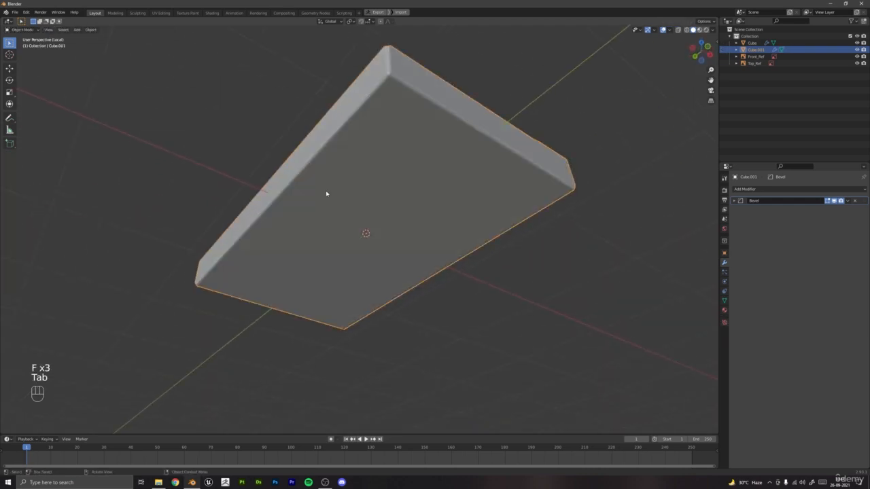
Leave Local View and examine the closed middle band against the outer shell.
scroll(326, 193, down, 4)
middle_drag(326, 192, 375, 284)
scroll(439, 292, up, 4)
key(KP_Divide)
key(a)
key(a)
click(329, 263)
scroll(329, 263, up, 4)
middle_drag(327, 262, 352, 276)
scroll(352, 276, down, 4)
key(a)
key(a)
Isolate the outer shell in Local View and fill the open underside of its upper half with faces.
click(355, 221)
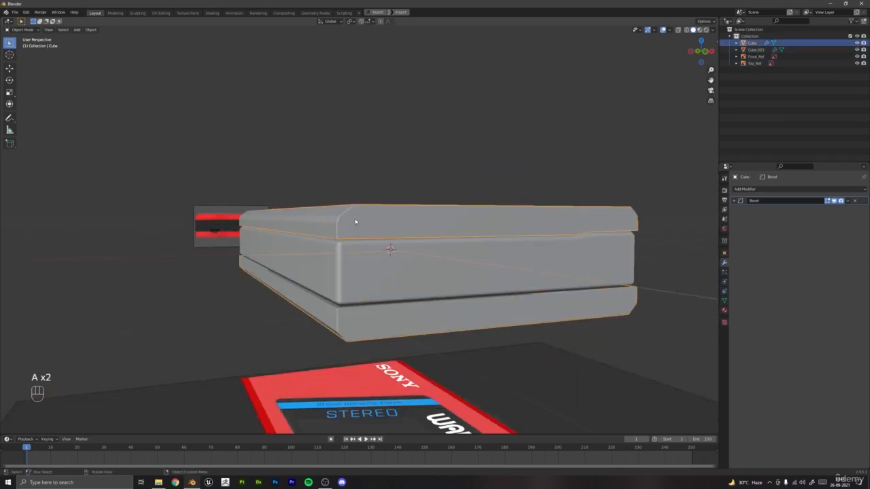
key(KP_Divide)
scroll(345, 265, up, 2)
middle_drag(346, 265, 343, 255)
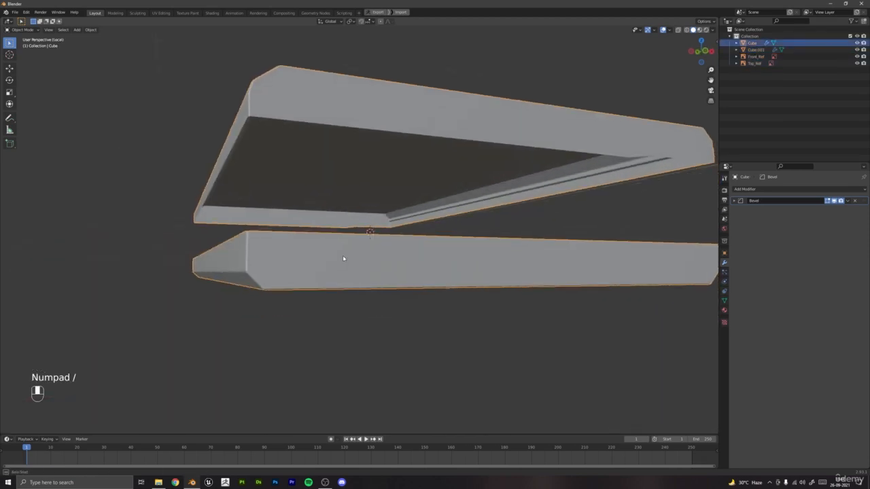
key(Tab)
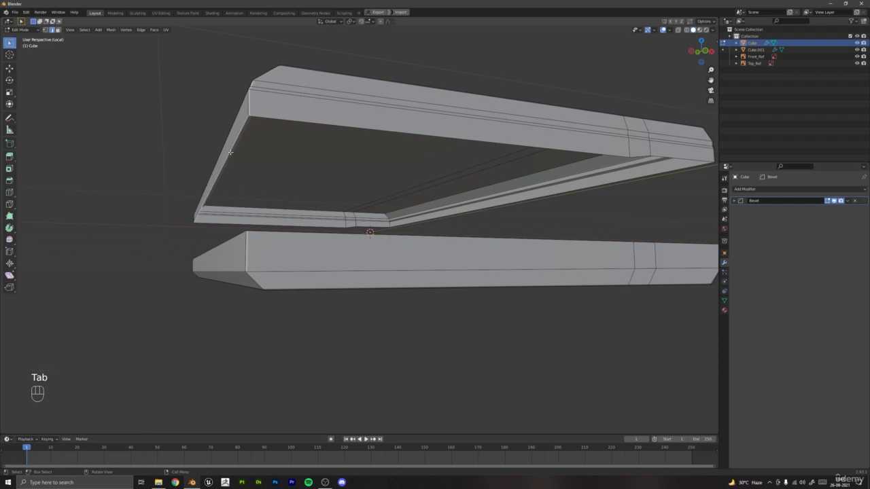
key(f)
key(f)
key(f)
Fill the open upper side of the outer shell's lower half with faces.
middle_drag(447, 183, 369, 242)
key(f)
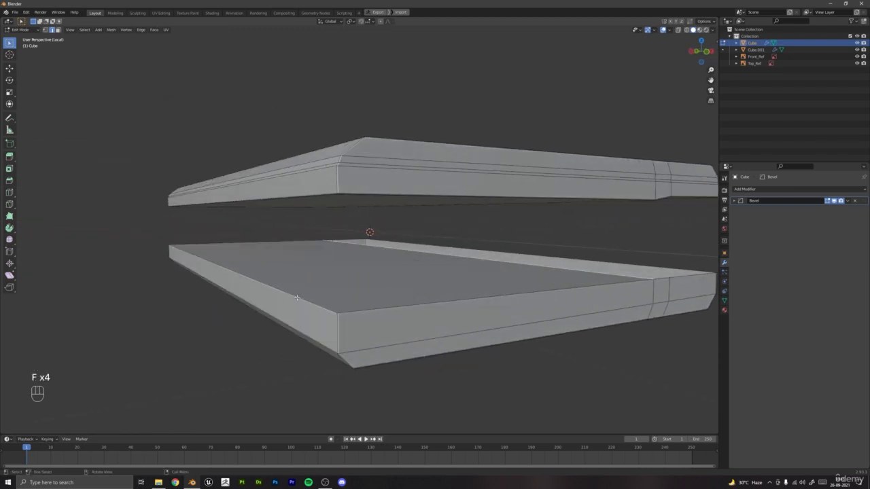
key(f)
key(f)
scroll(450, 288, down, 5)
key(Tab)
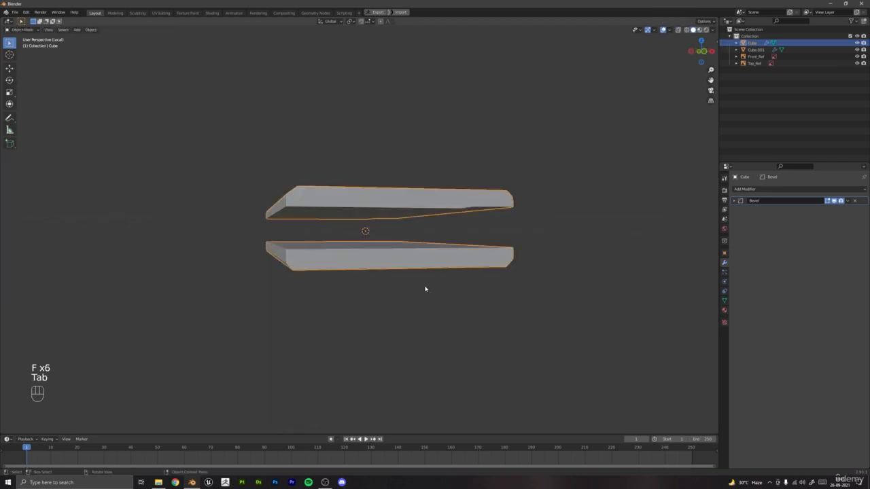
Return to the full scene and reduce the middle band's Bevel modifier amount to 0.006 m.
key(KP_Divide)
key(a)
key(a)
middle_drag(398, 288, 380, 267)
click(365, 245)
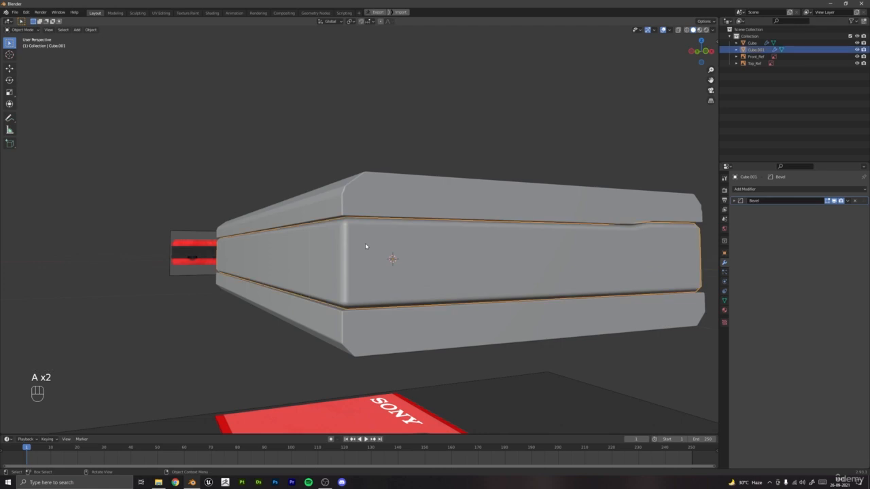
click(733, 201)
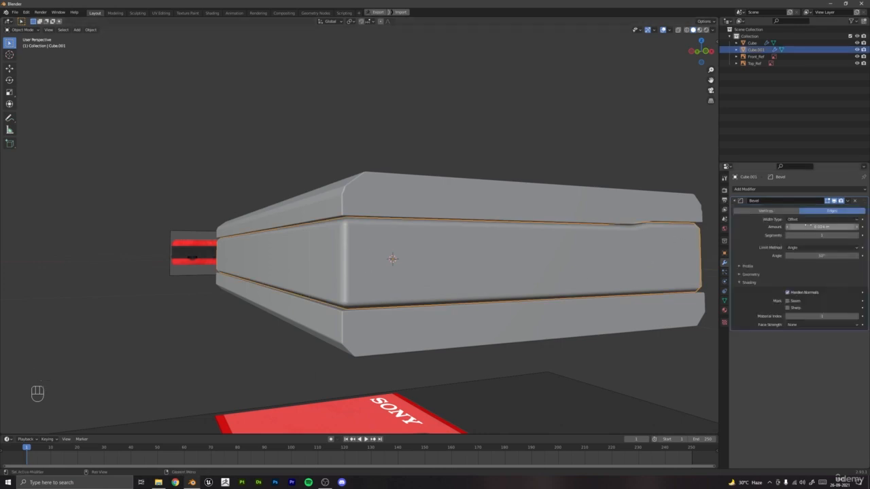
mouse_move(822, 226)
shift+mouse_down()
mouse_move(802, 227)
mouse_move(824, 227)
shift+mouse_up()
key(a)
key(a)
scroll(462, 265, down, 4)
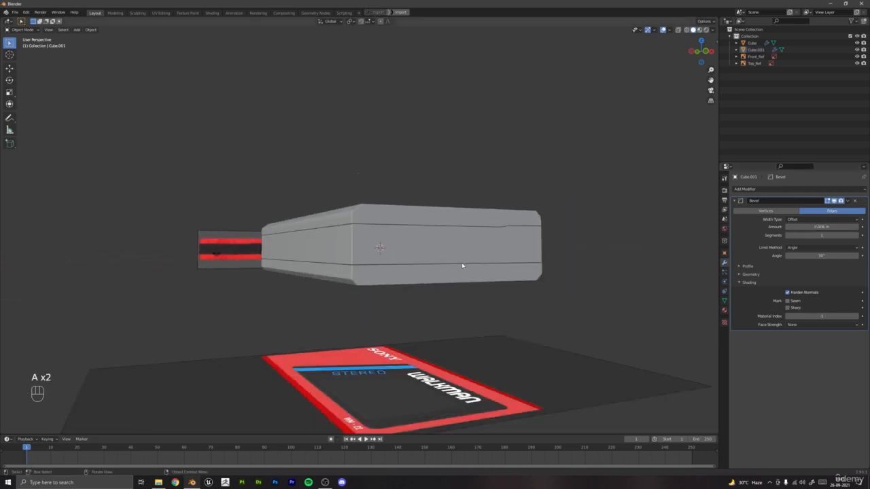
Check the seam up close and reduce the middle band's Bevel amount further to 0.002 m.
middle_drag(462, 265, 409, 286)
scroll(411, 278, up, 4)
scroll(390, 287, up, 4)
middle_drag(324, 272, 343, 269)
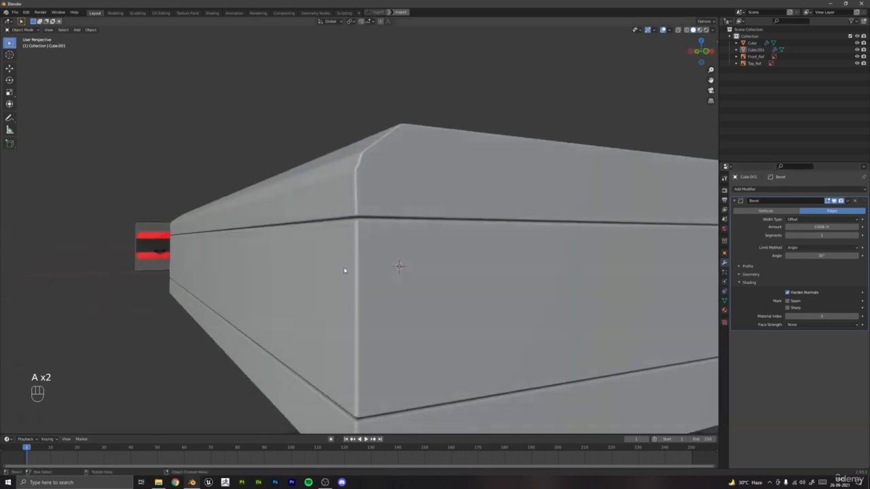
click(344, 268)
shift+drag(821, 227, 815, 227)
Set the outer shell's Bevel modifier amount to 0.002 m and compare it with the middle band's amount.
click(392, 188)
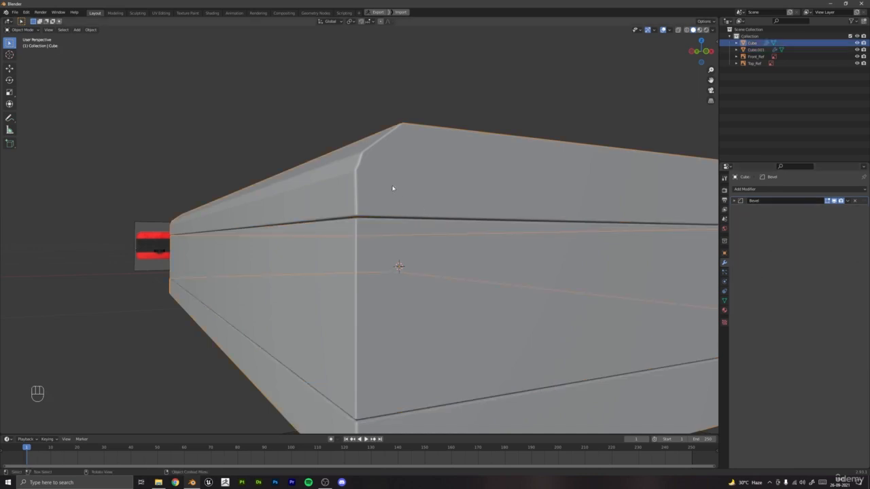
click(734, 200)
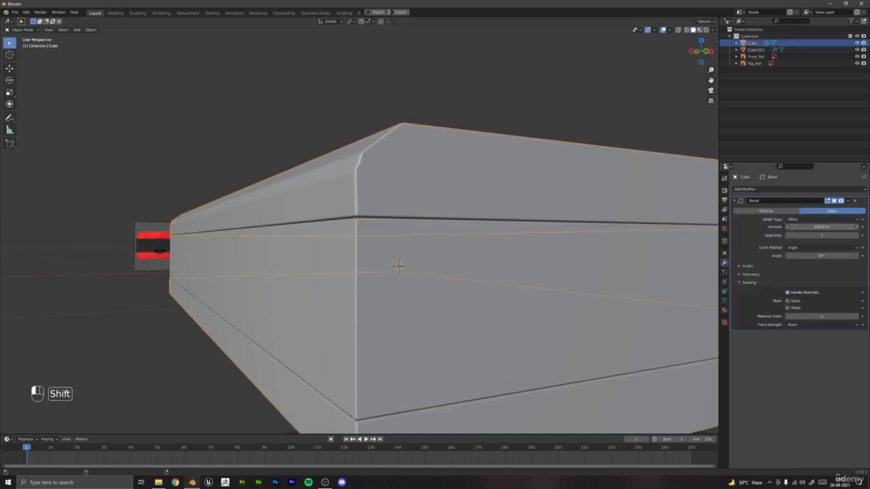
shift+drag(822, 227, 816, 227)
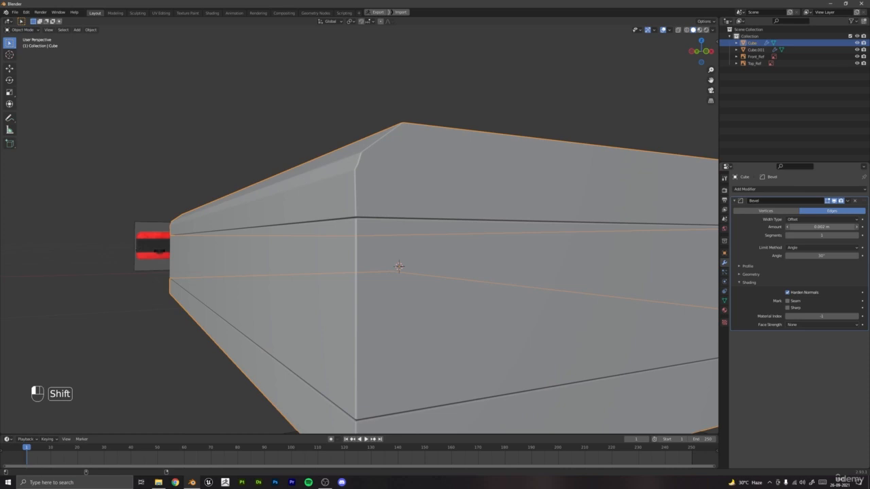
click(480, 328)
click(478, 207)
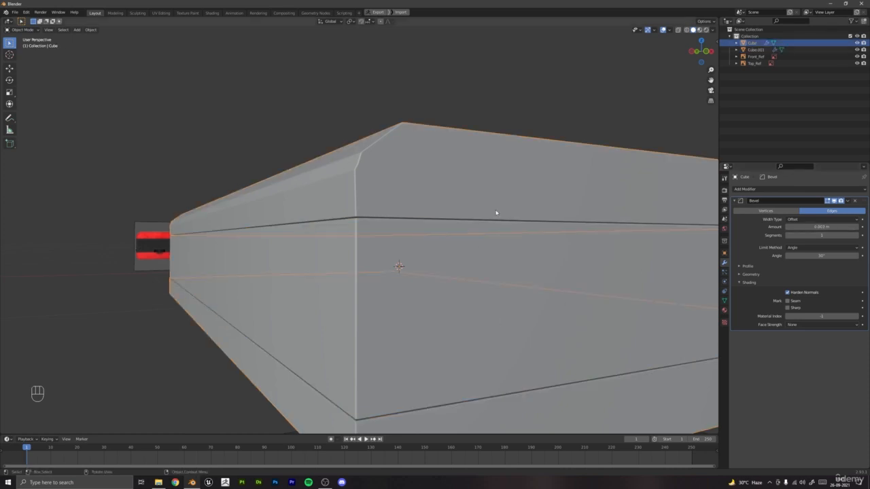
click(511, 261)
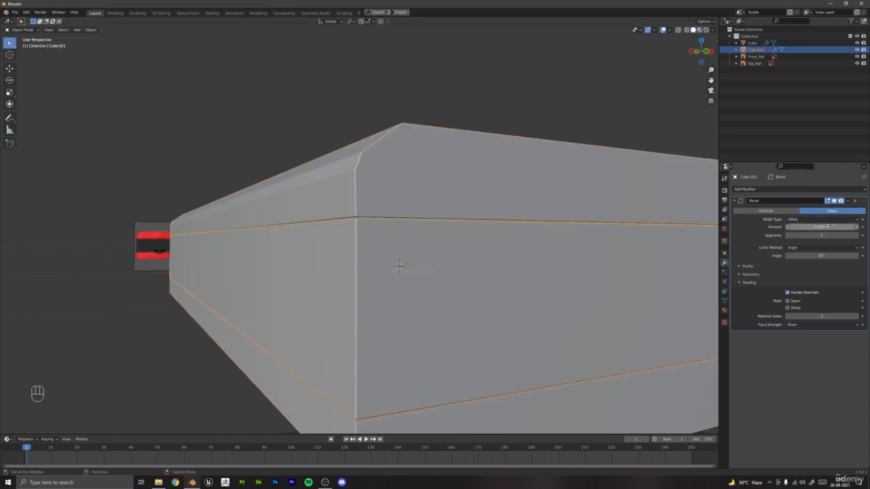
click(830, 227)
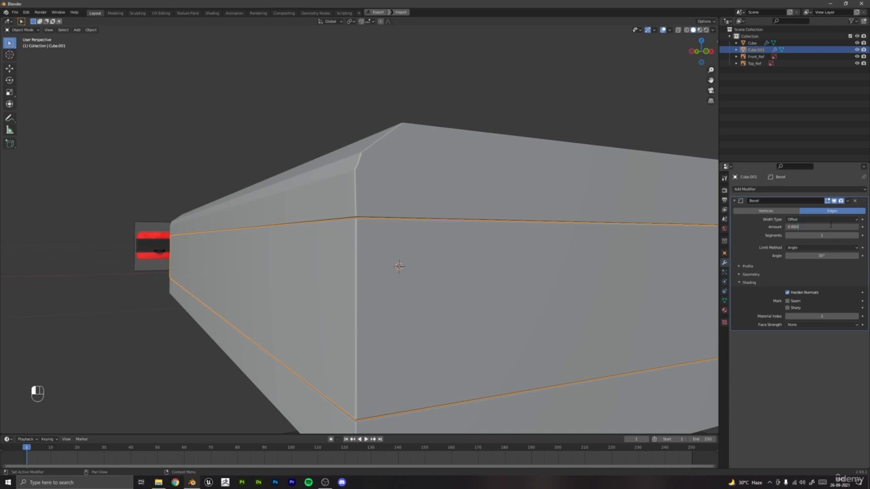
key(Return)
click(449, 188)
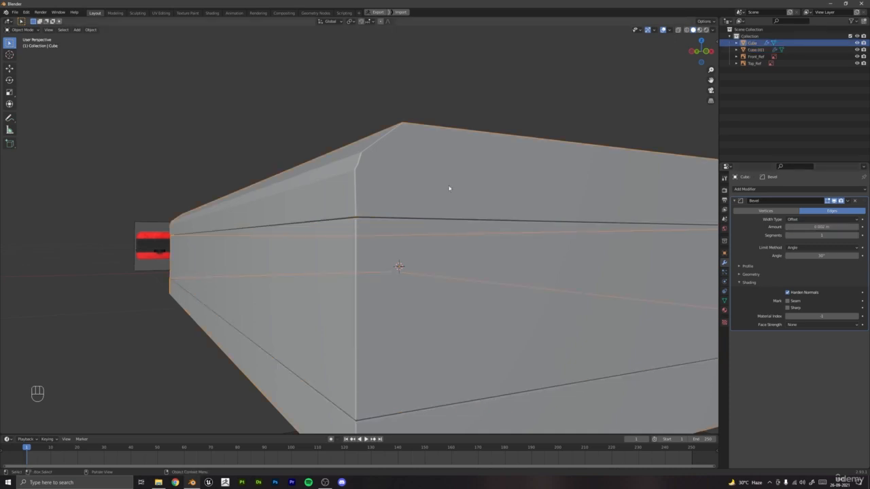
Inspect the narrowed bevels and seams on the Walkman body from near and far.
key(a)
key(a)
scroll(409, 253, down, 3)
click(411, 254)
scroll(460, 256, down, 3)
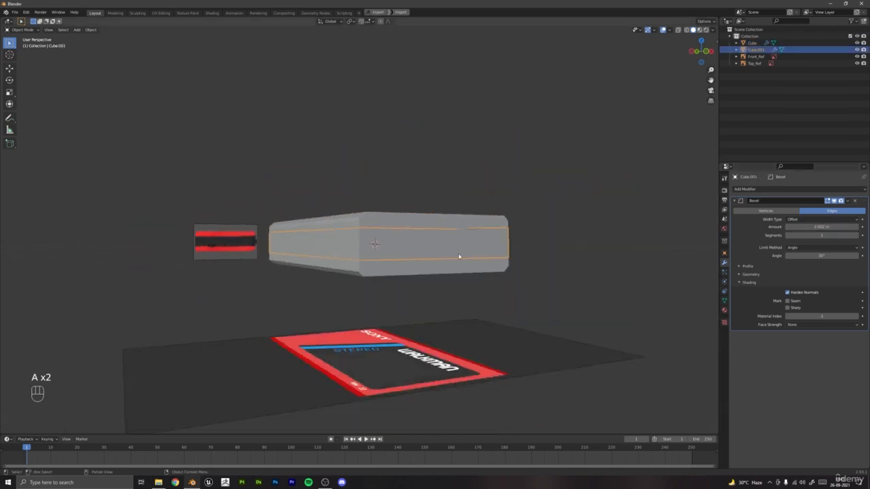
key(a)
middle_drag(518, 241, 451, 282)
key(a)
scroll(451, 281, up, 2)
scroll(370, 301, up, 2)
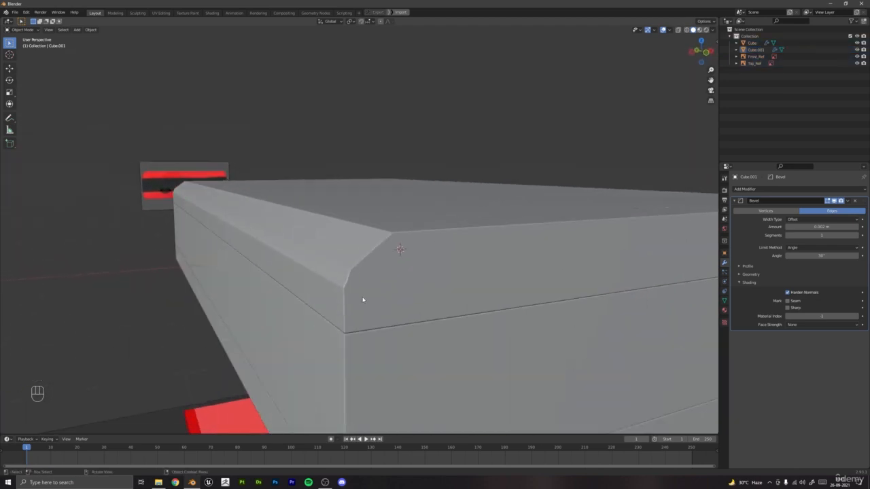
middle_drag(363, 299, 518, 184)
scroll(418, 273, down, 3)
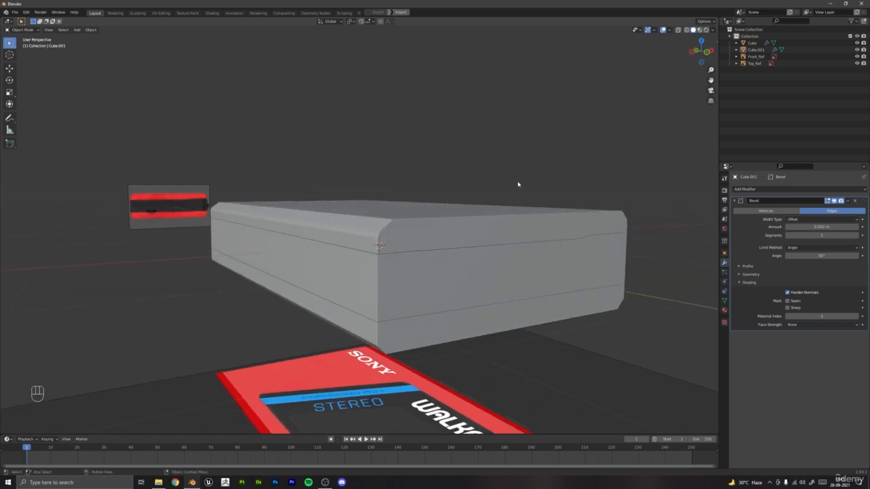
Enable Shadow and Cavity in the viewport shading options.
click(713, 31)
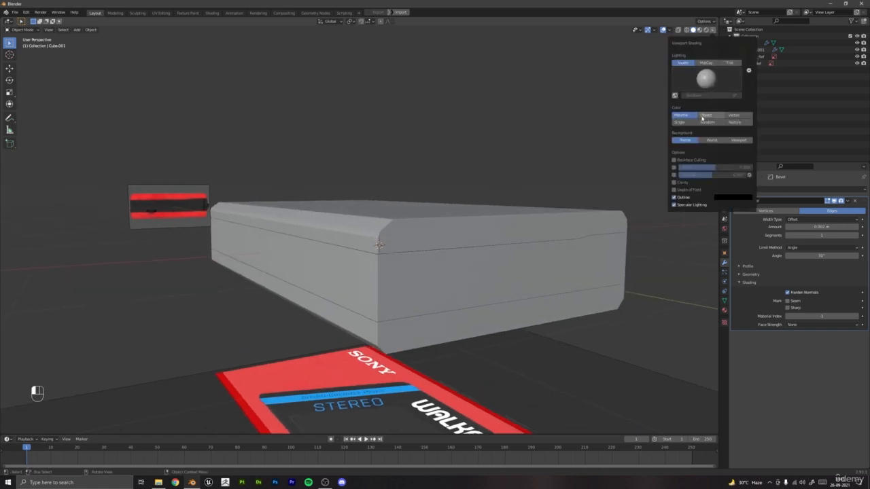
click(673, 175)
click(673, 182)
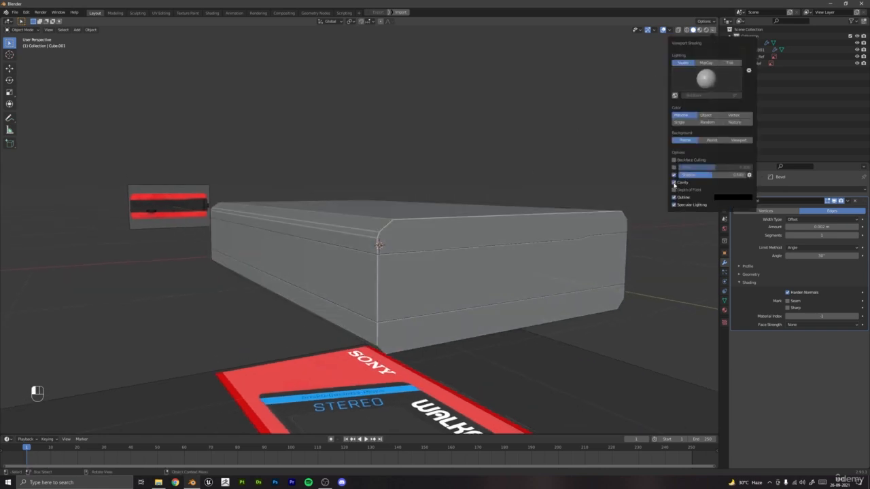
Examine the body's edges and seams from all sides with the new viewport shading.
middle_drag(496, 253, 344, 278)
scroll(431, 254, down, 3)
scroll(330, 291, up, 2)
middle_drag(423, 268, 361, 257)
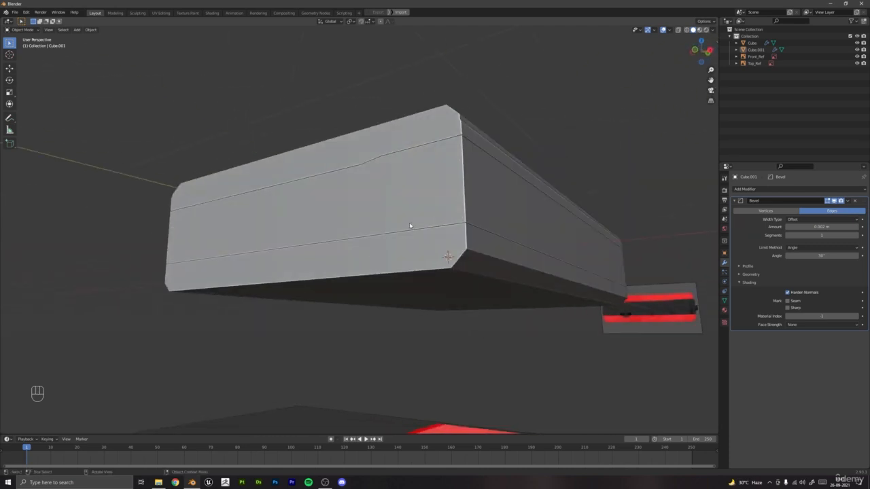
middle_drag(410, 226, 388, 271)
key(a)
key(a)
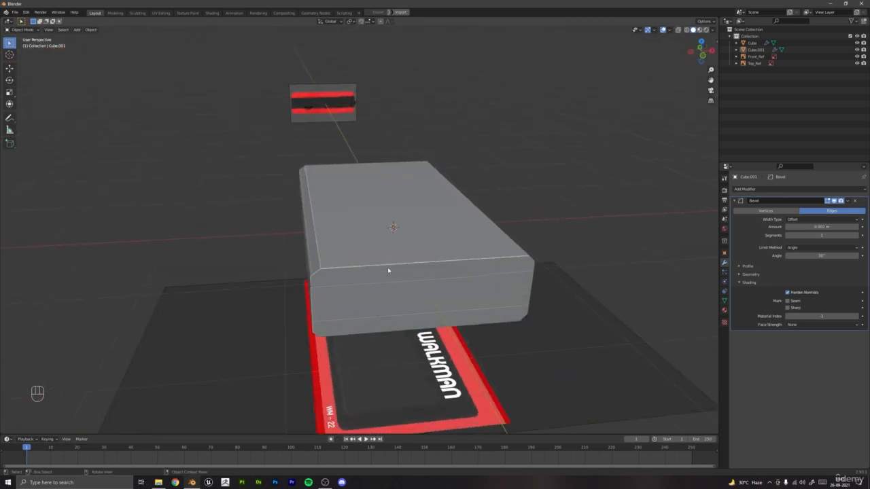
Start saving the unsaved Blender file and browse to the Sony Walkman folder inside F:\TUTORIAL.
key(ctrl+s)
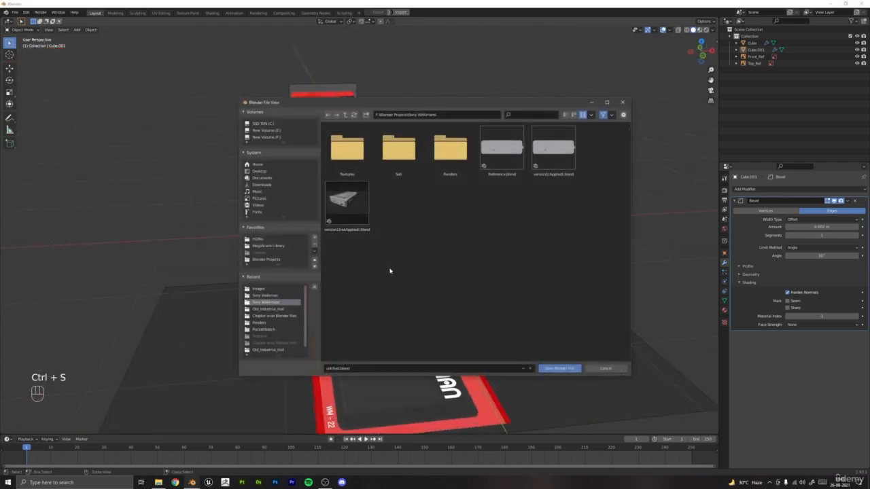
click(347, 115)
click(346, 116)
double_click(363, 165)
click(363, 165)
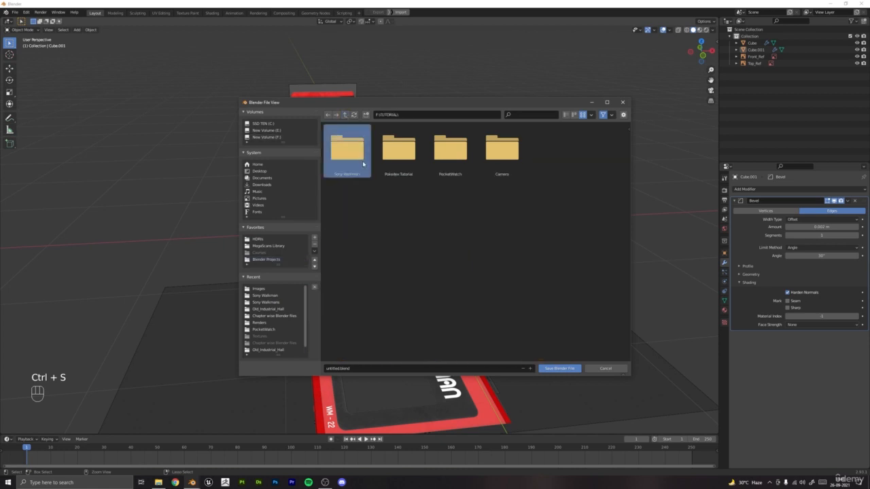
double_click(363, 164)
Create a folder with the default name New Folder inside the Sony Walkman folder and open it.
right_click(398, 194)
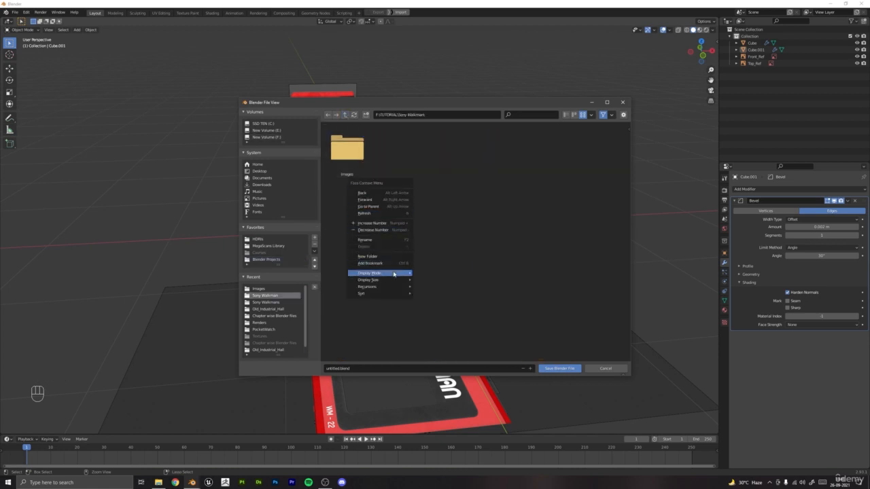
click(380, 256)
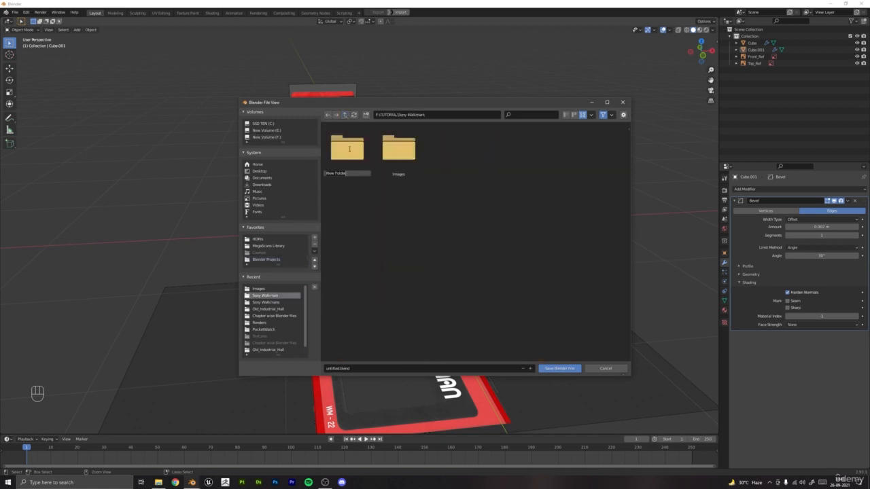
key(Return)
double_click(349, 148)
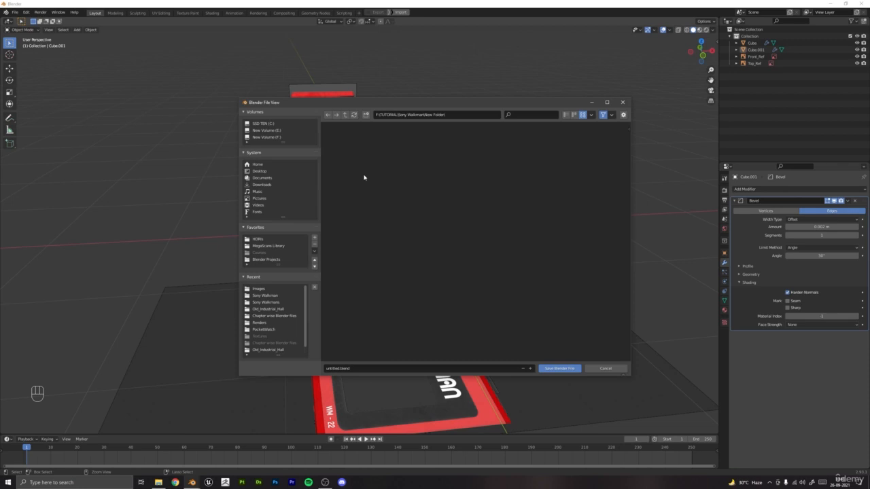
Name the file Chapter 1.blend and save it in the new folder.
click(379, 367)
key(BackSpace)
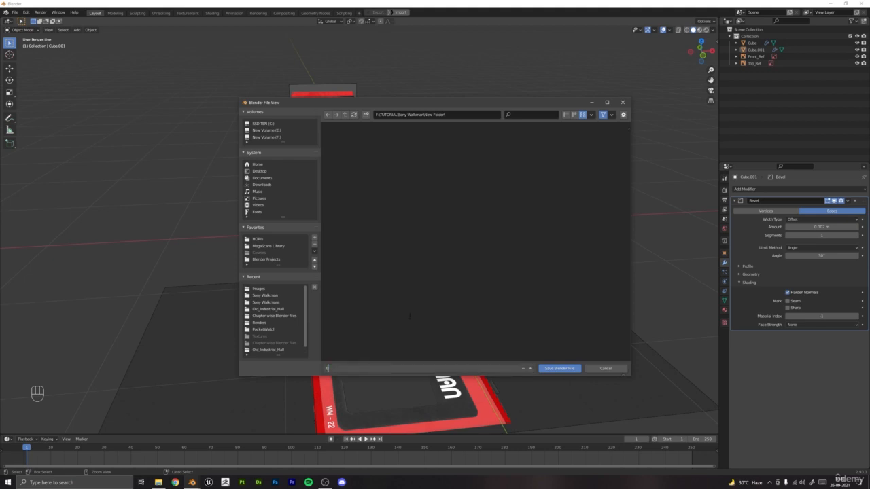
key(Return)
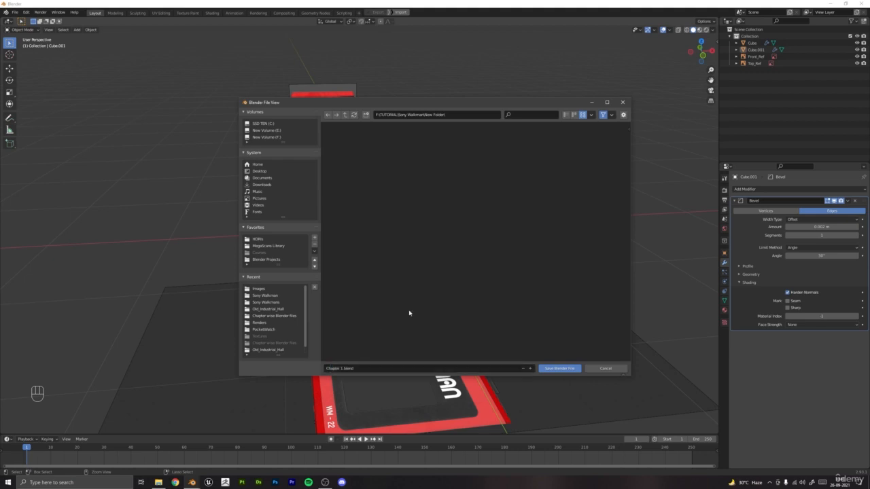
click(558, 367)
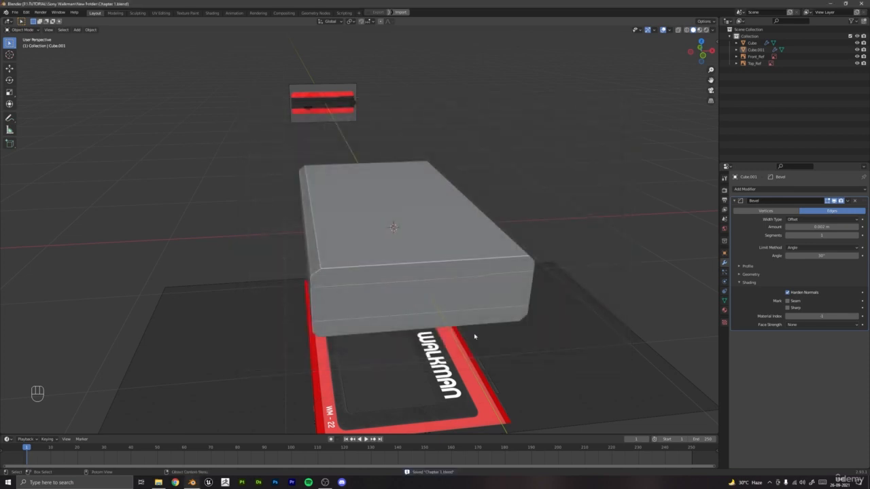
middle_drag(462, 285, 422, 292)
scroll(423, 292, up, 8)
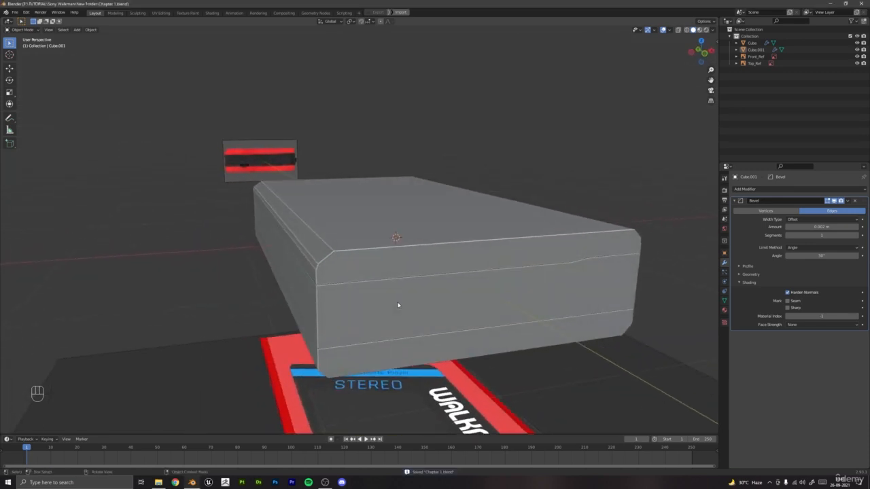
scroll(399, 306, down, 5)
middle_drag(399, 305, 354, 258)
middle_drag(361, 301, 373, 272)
Save the project under the new name Chapter 2.blend in the same folder.
key(ctrl+shift+d)
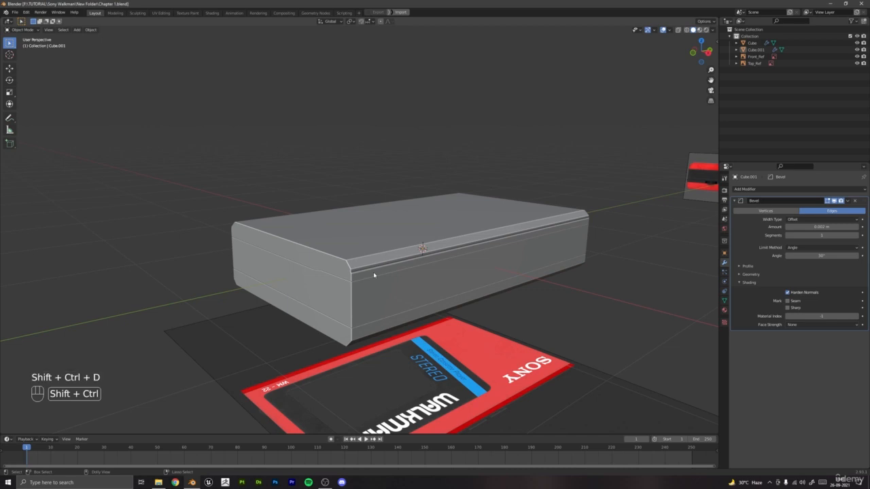
key(ctrl+shift+s)
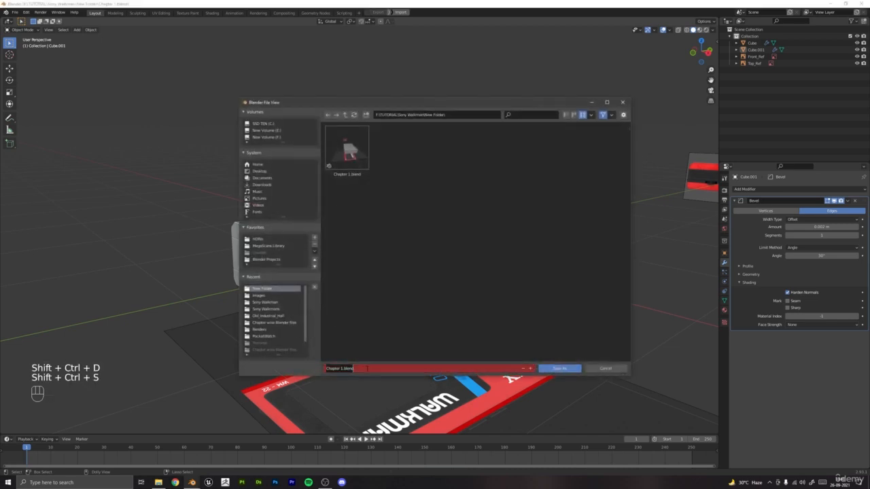
click(368, 369)
key(Left)
key(Left)
key(BackSpace)
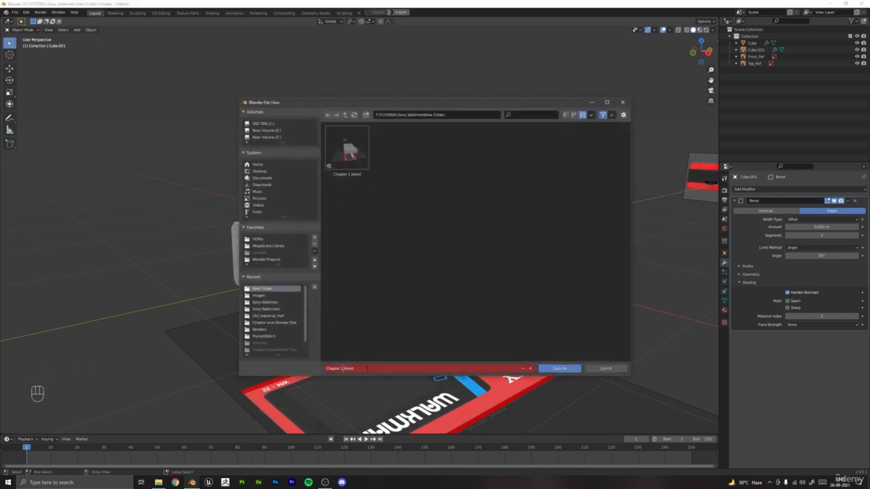
text(2)
key(Return)
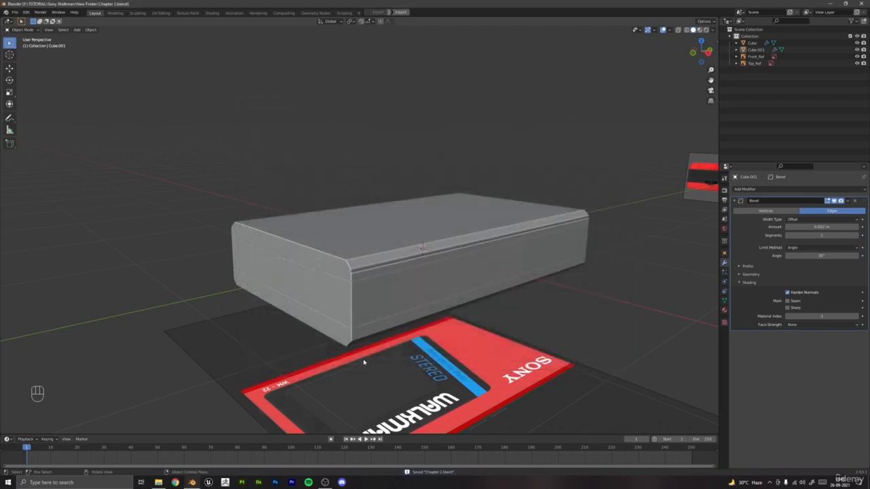
middle_drag(406, 208, 361, 274)
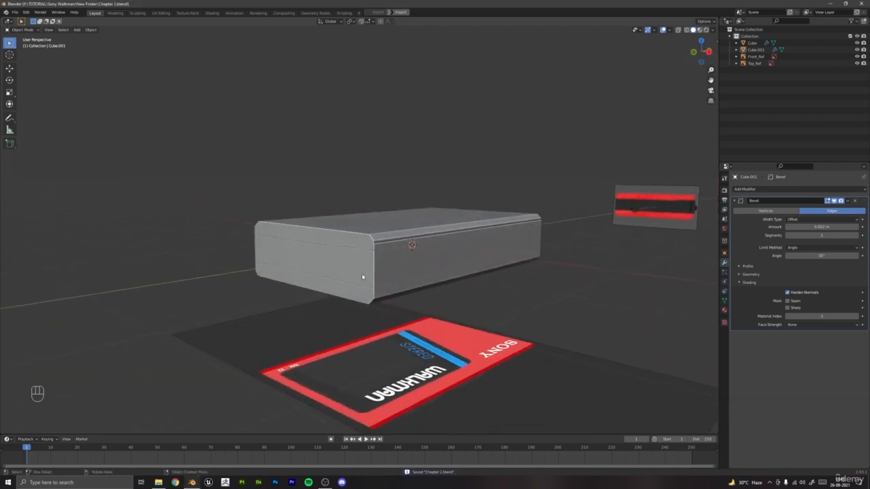